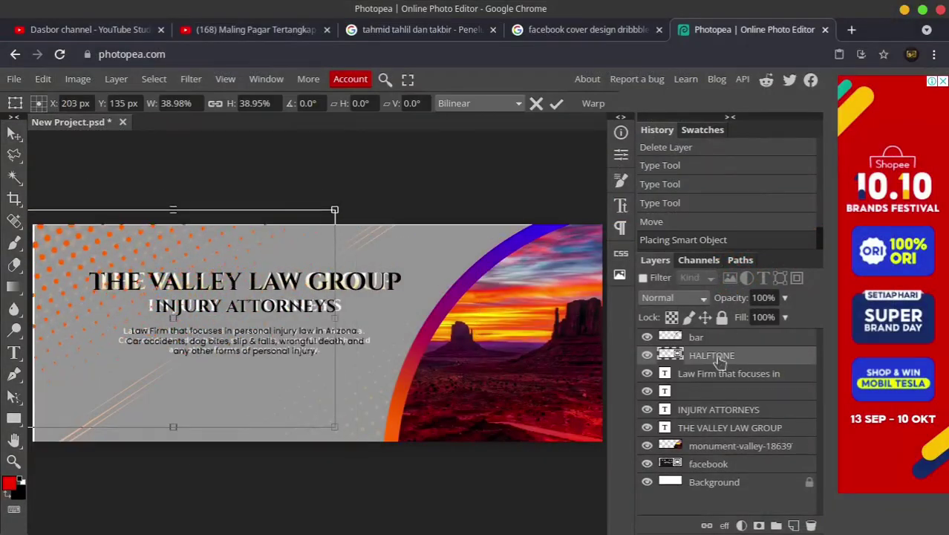
- Commit the halftone, then duplicate it, flip the copy both ways and shrink it down-right
key("Return")
key("ctrl+j")
left_click_drag(250, 212, 112, 206)
left_click(43, 79)
left_click(233, 498)
left_click(241, 520)
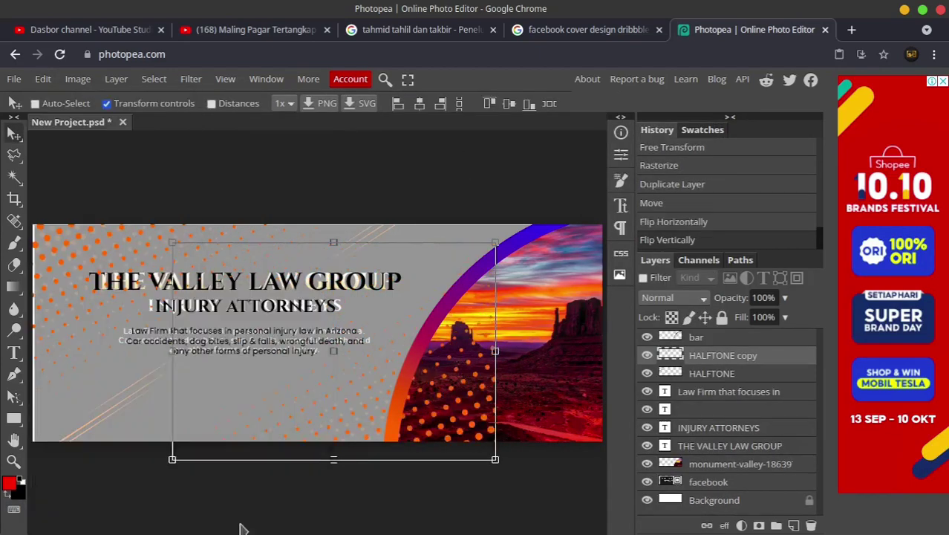
key("ctrl+t")
left_click_drag(242, 529, 380, 382)
- Lasso-clear the stray halftone dots and deselect
key("Return")
key("l")
left_click_drag(292, 388, 131, 192)
key("Delete")
key("v")
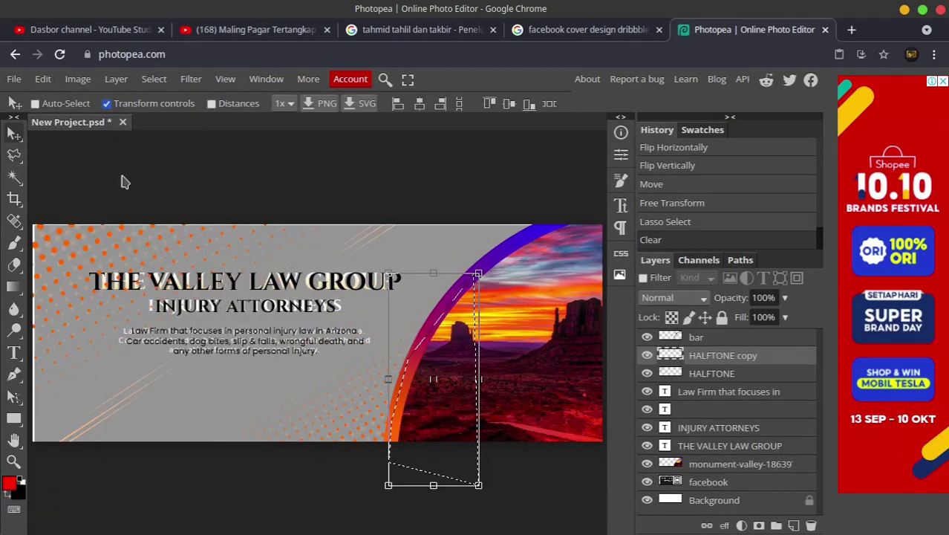
key("ctrl+d")
- Move both HALFTONE layers below the text and add a dark-filled background layer
left_click(711, 373, "shift")
left_click_drag(712, 374, 726, 458)
key("ctrl+shift+n")
left_click(229, 364)
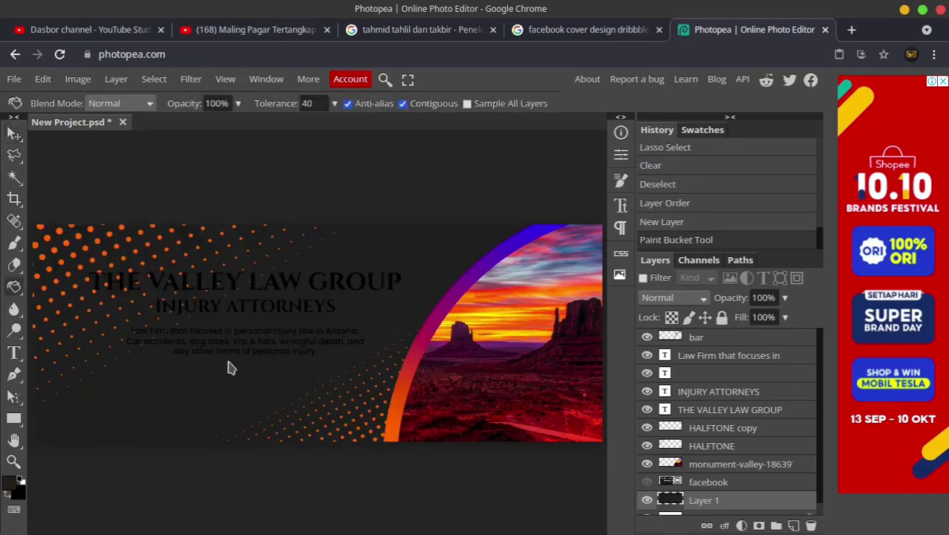
- Give the title a gold Gradient Overlay layer style
double_click(780, 410)
left_click(497, 320)
left_click(879, 212)
left_click(527, 263)
double_click(527, 263)
left_click(422, 371)
left_click(658, 343)
left_click(883, 156)
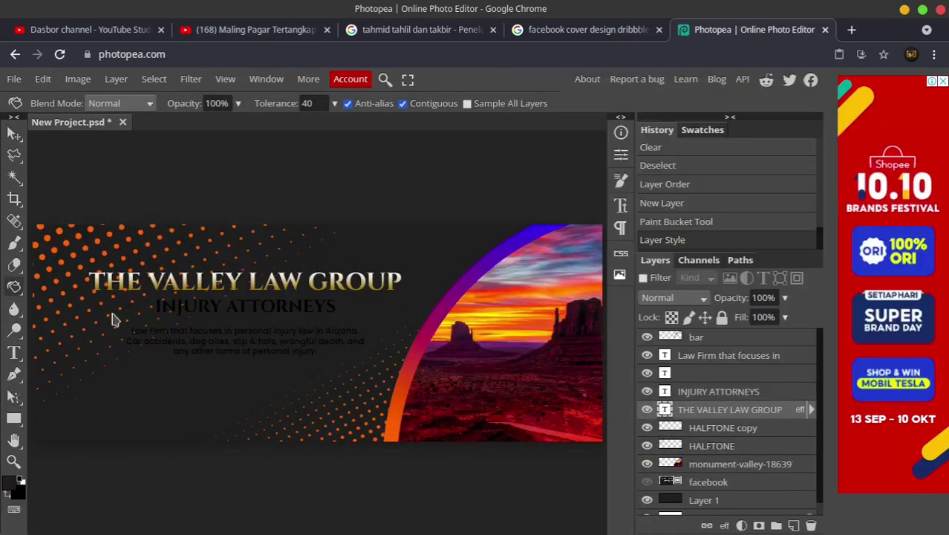
- Select the body text with the Type tool for recolouring, then commit
key("t")
triple_click(245, 340)
key("Escape")
- Lower both HALFTONE layers to 20% opacity and export the cover as PNG
key("v")
key("ctrl+minus")
left_click(711, 445)
key("2")
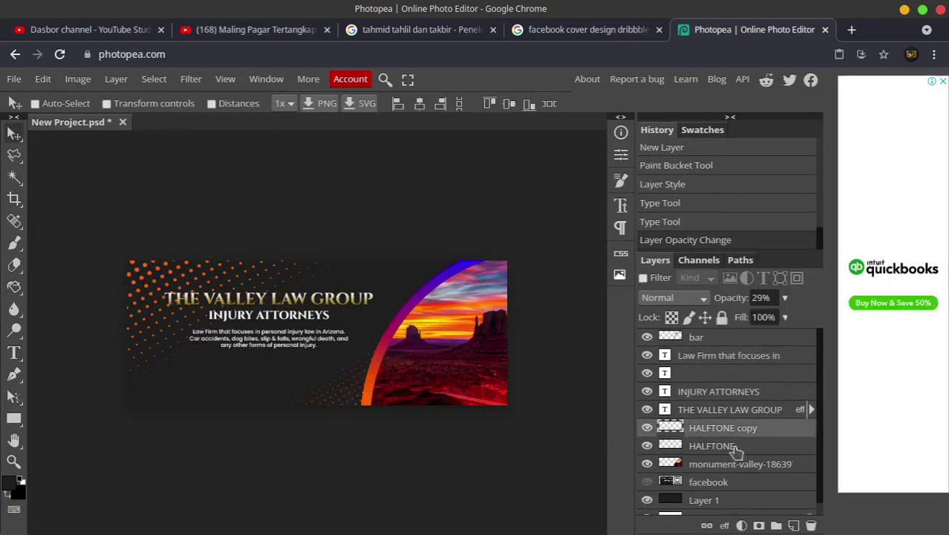
key("2")
left_click(13, 79)
left_click(165, 288)
- Save the project as the PSD 'VALLEYS LAW GROUP' and dismiss the import error
left_click(44, 514)
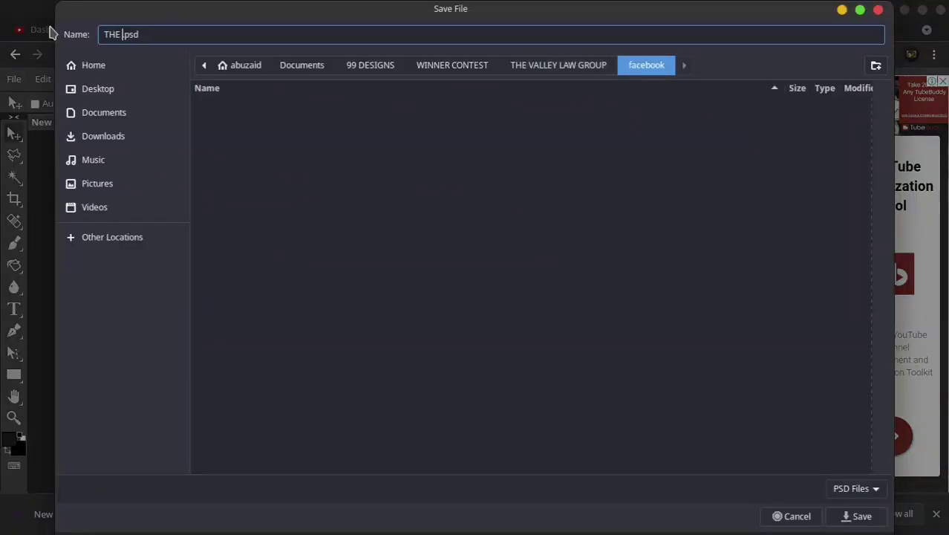
type("VALLEYS LAW GROUP")
key("Return")
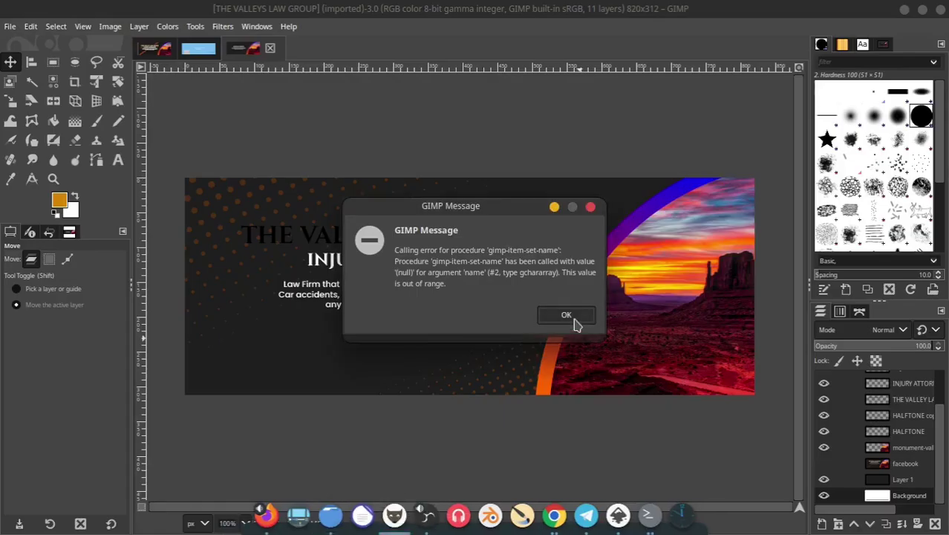
left_click(566, 315)
left_click(553, 515)
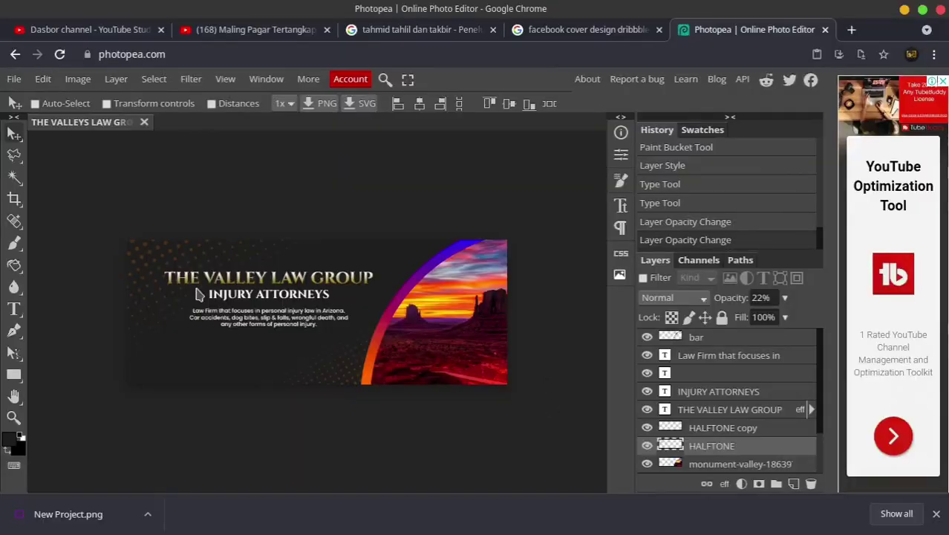
- Rasterize the gold title's layer style, overwrite the PSD, and open it in GIMP
right_click(713, 409)
left_click(609, 279)
left_click(14, 79)
left_click(45, 237)
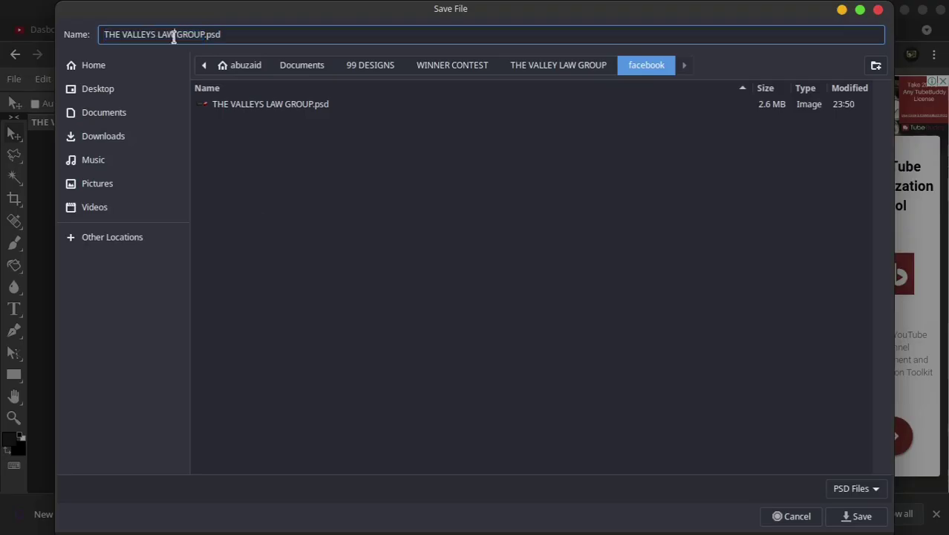
left_click(854, 512)
right_click(269, 455)
left_click(529, 186)
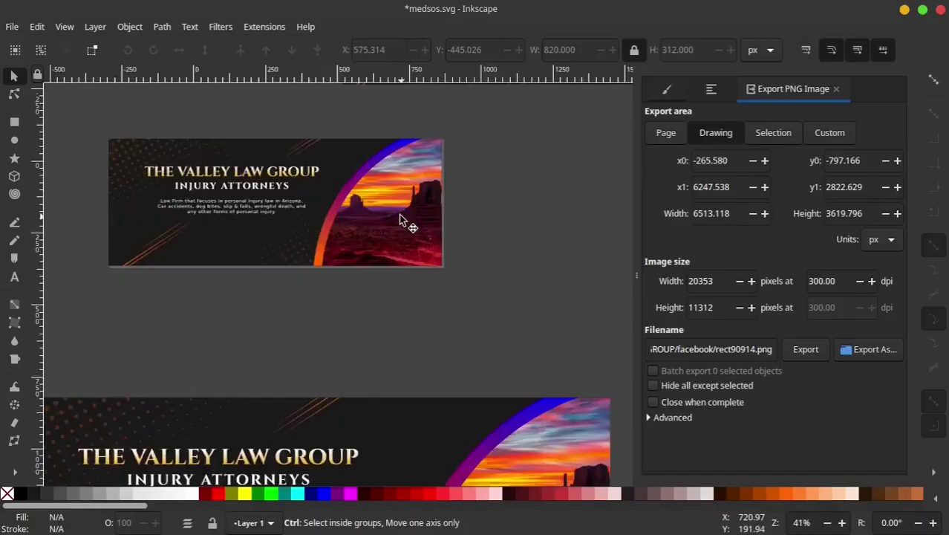
- Zoom around the cover banners in Inkscape, then return to the Photopea window
scroll(453, 386, "up", 1)
scroll(305, 280, "down", 3)
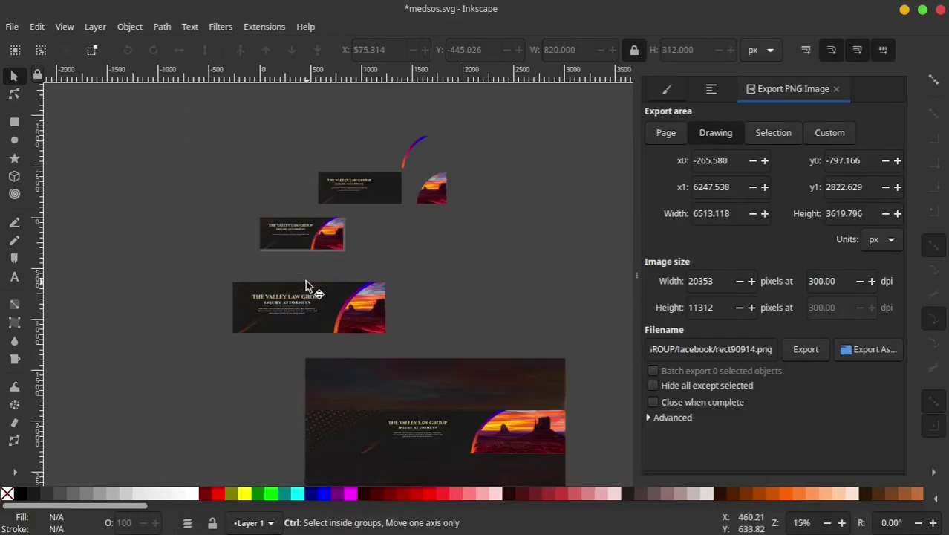
scroll(499, 461, "up", 1)
scroll(499, 449, "up", 2)
scroll(455, 403, "down", 1)
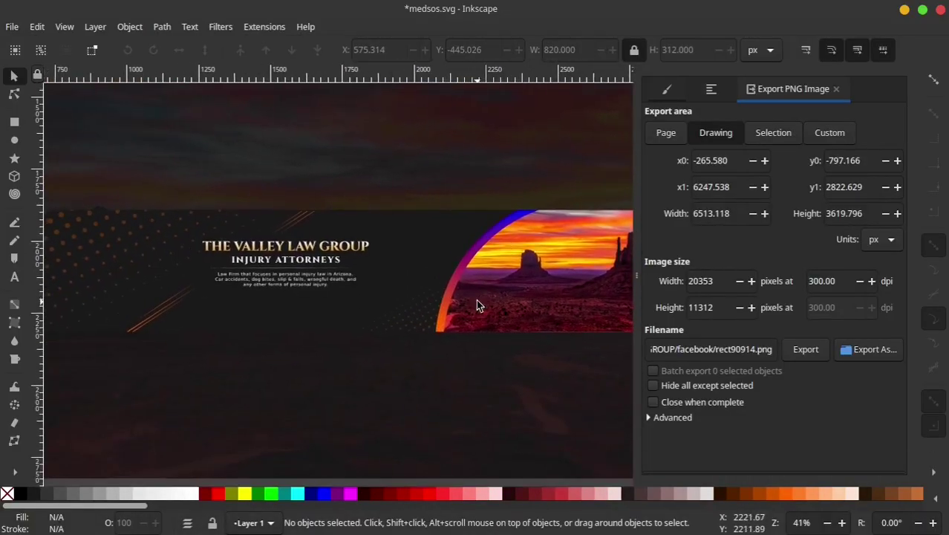
scroll(476, 301, "down", 1)
scroll(446, 297, "up", 2)
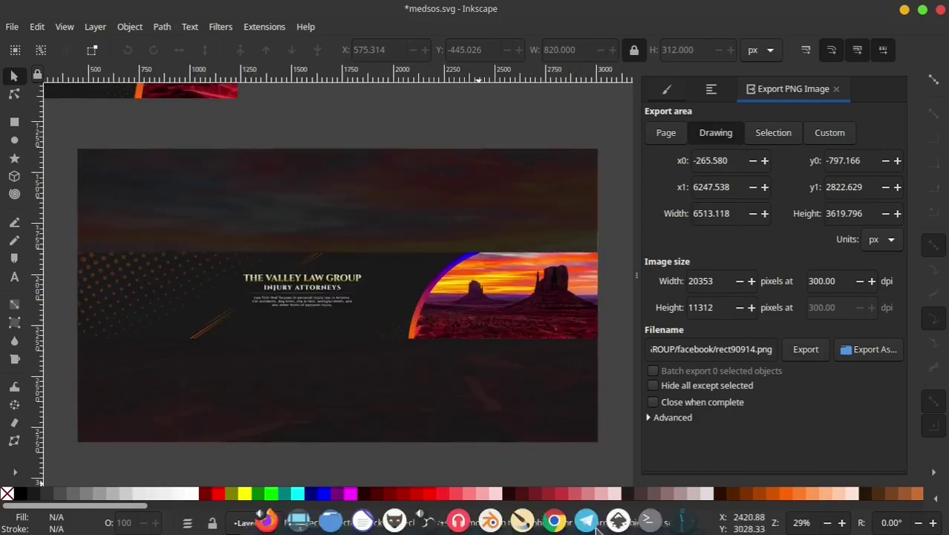
left_click(550, 513)
left_click(482, 331)
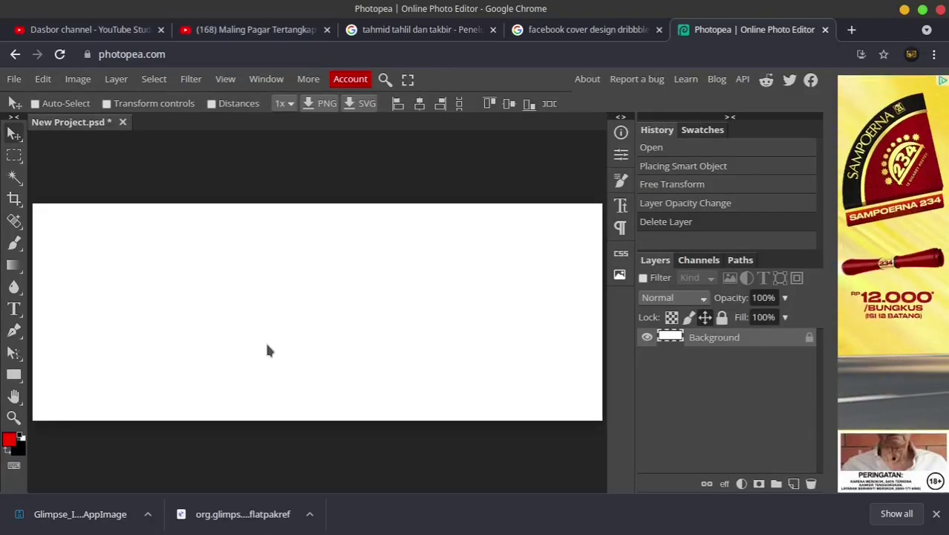
- Place facebook.png into the project and fade it to 46% opacity
left_click(13, 78)
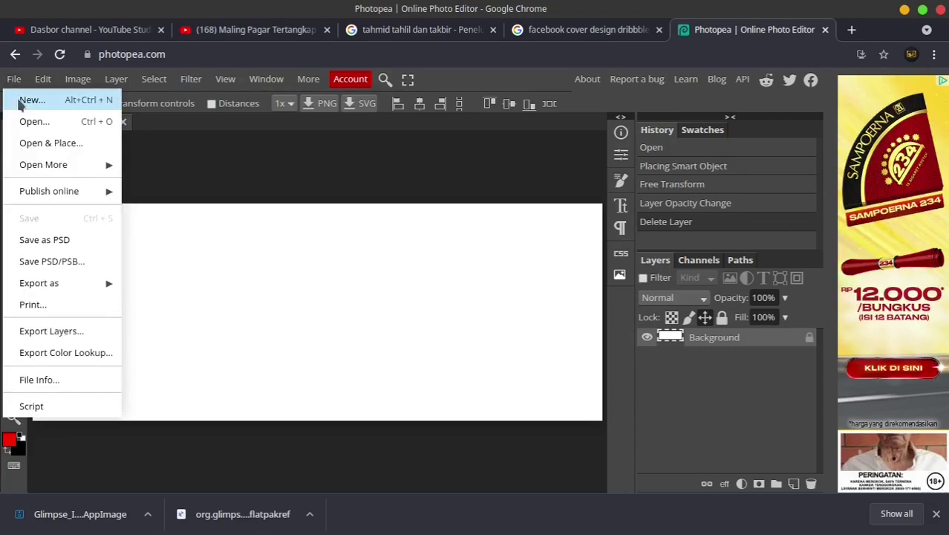
left_click(49, 142)
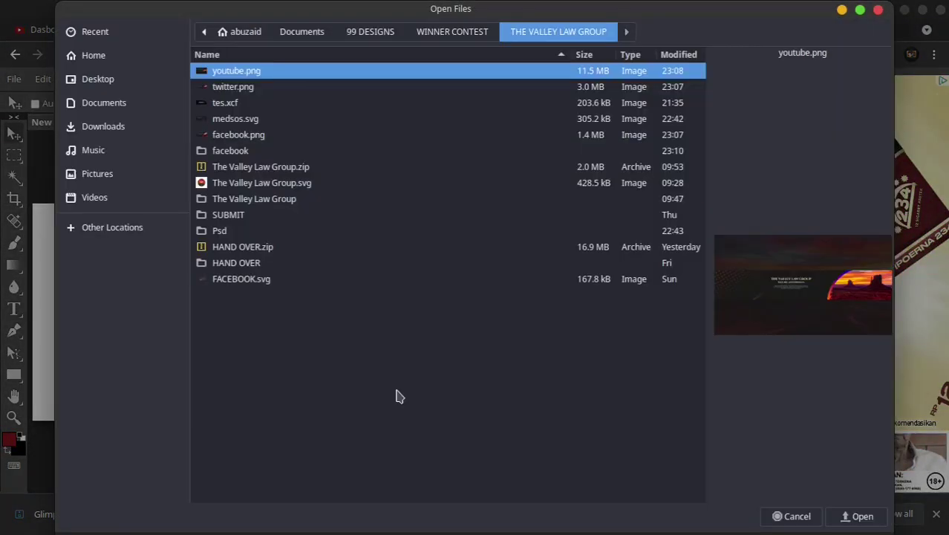
left_click(245, 136)
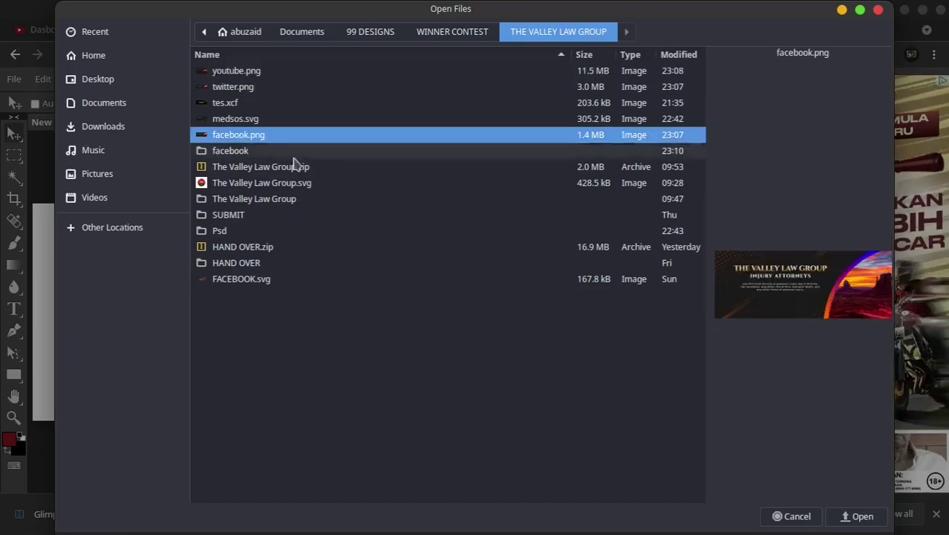
left_click(861, 517)
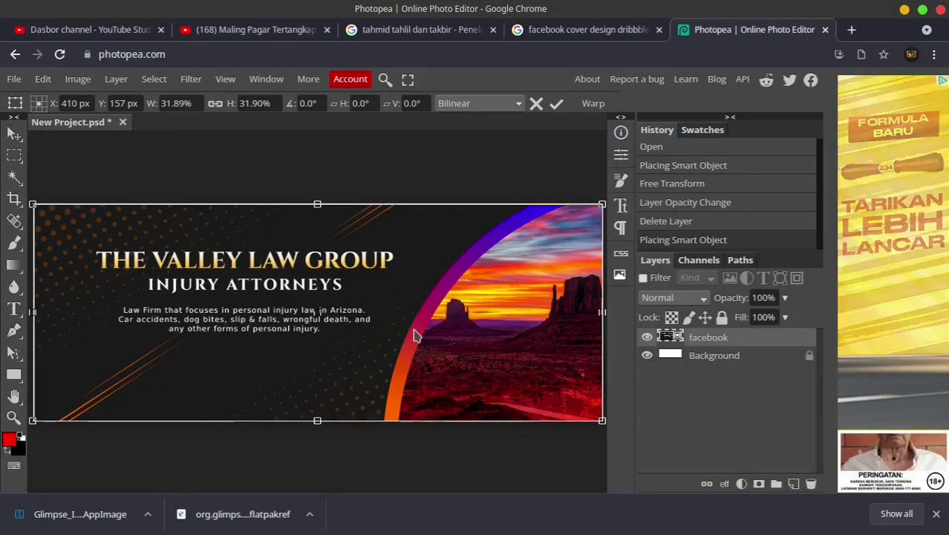
left_click(785, 298)
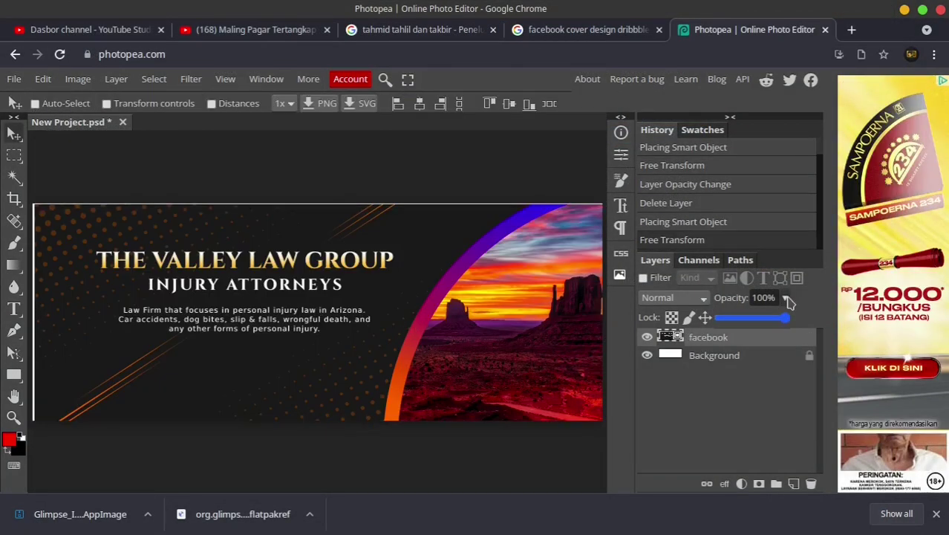
mouse_move(785, 320)
left_mouse_down()
mouse_move(748, 324)
mouse_move(756, 324)
left_mouse_up()
- Place monument-valley-1863977_1920.jpg from Downloads above the facebook layer
left_click(13, 79)
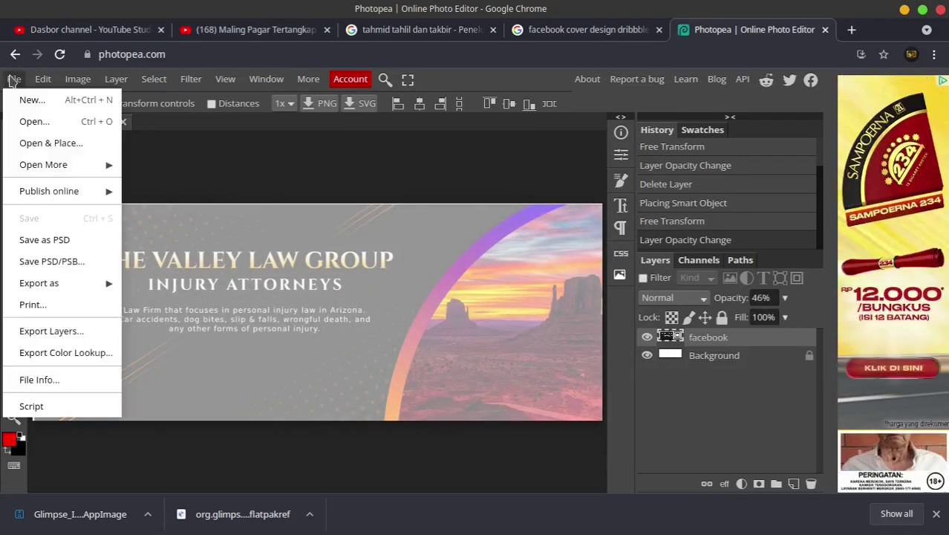
left_click(46, 145)
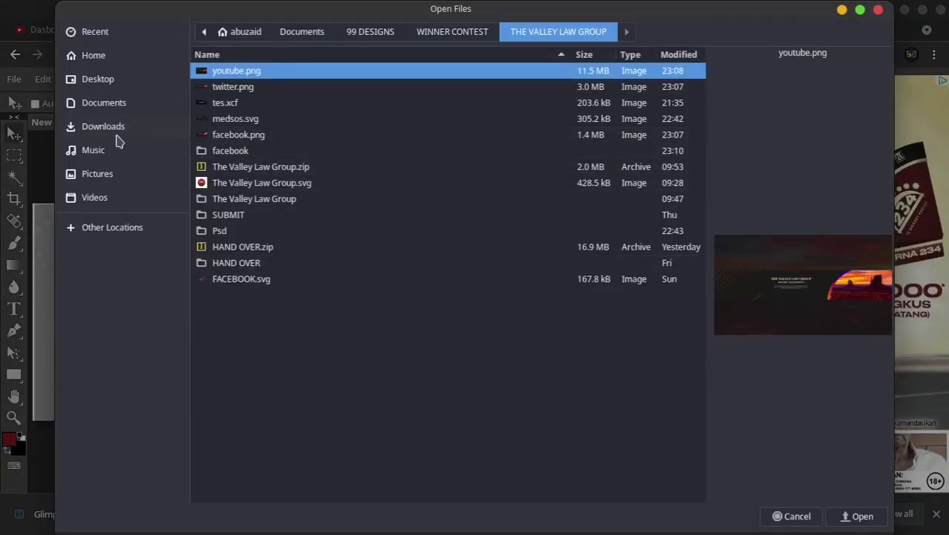
left_click(115, 128)
scroll(350, 261, "down", 5)
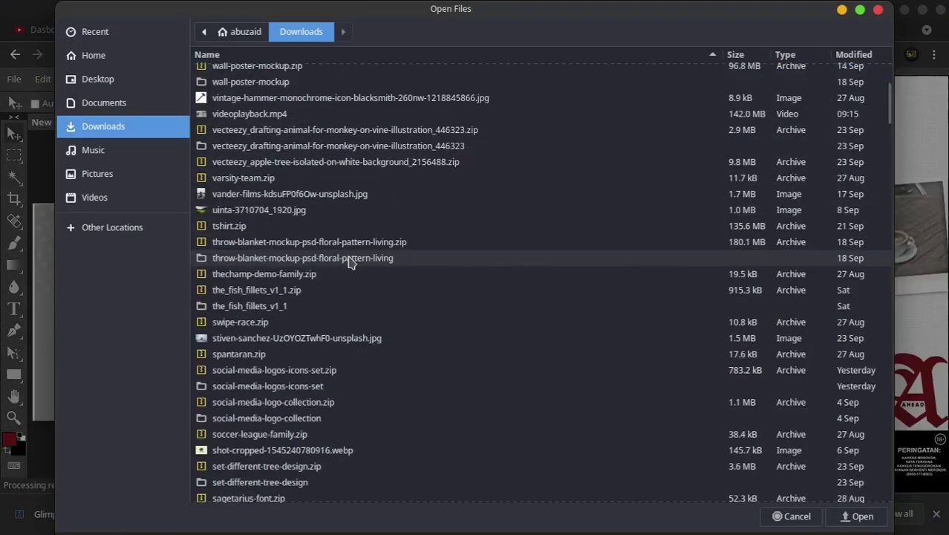
scroll(350, 261, "down", 5)
scroll(338, 282, "down", 5)
left_click(289, 352)
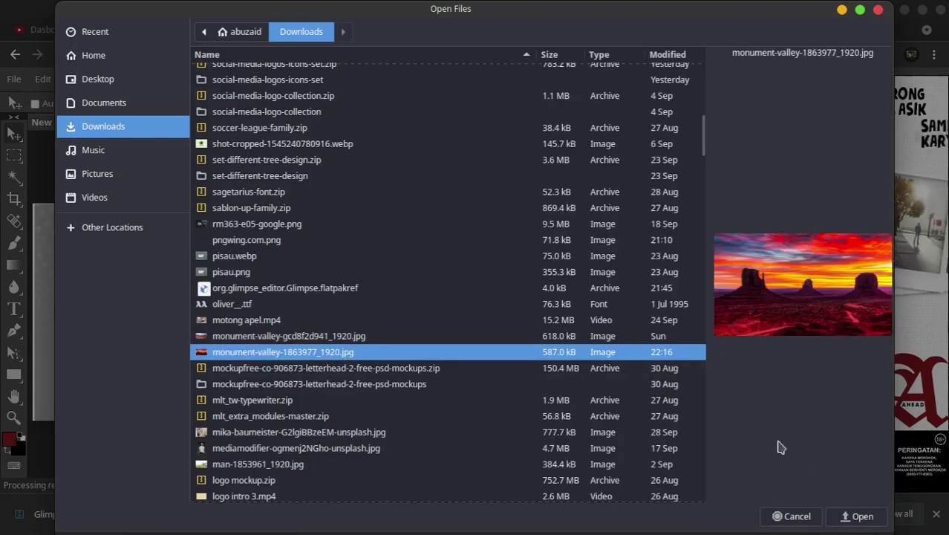
left_click(861, 516)
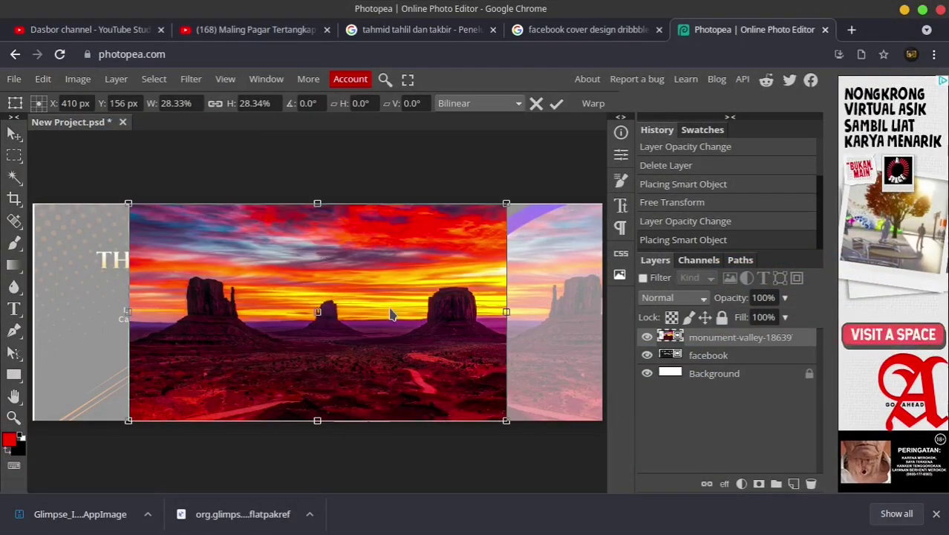
- Flip the monument-valley photo horizontally and move it onto the cover's right half
mouse_move(366, 328)
left_mouse_down()
mouse_move(301, 312)
mouse_move(320, 321)
left_mouse_up()
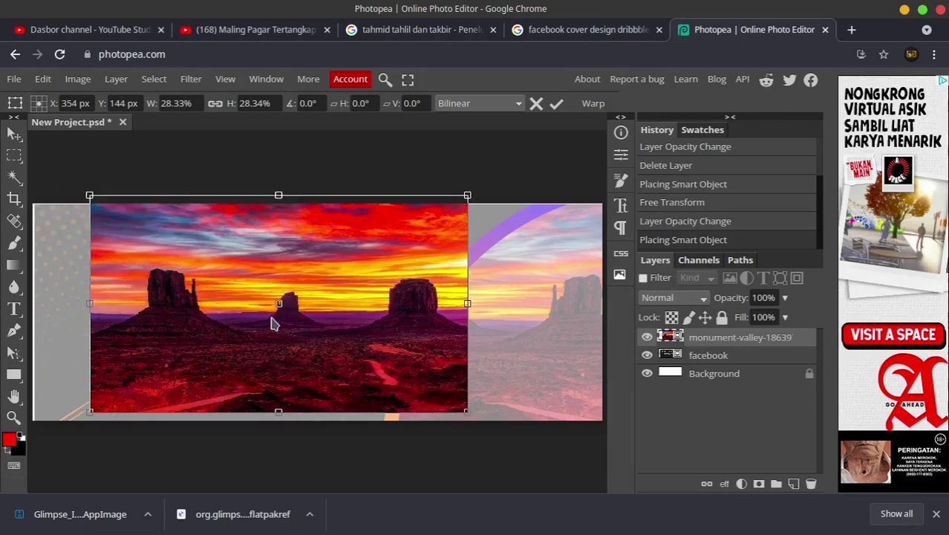
left_click_drag(374, 298, 375, 297)
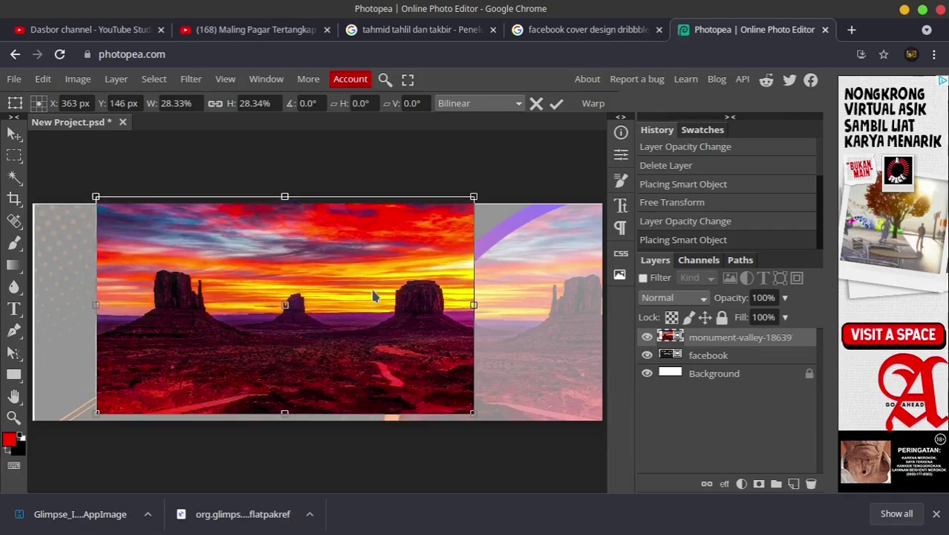
right_click(373, 295)
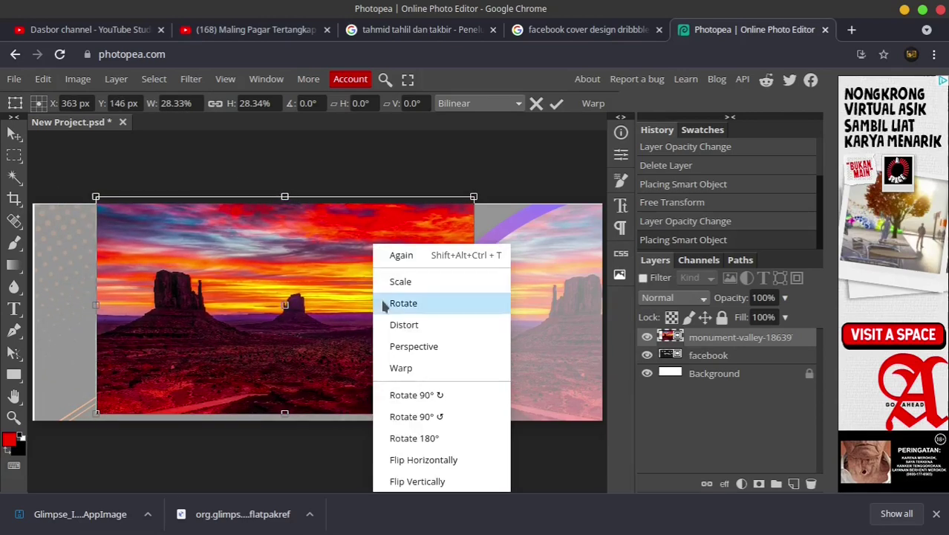
left_click(432, 459)
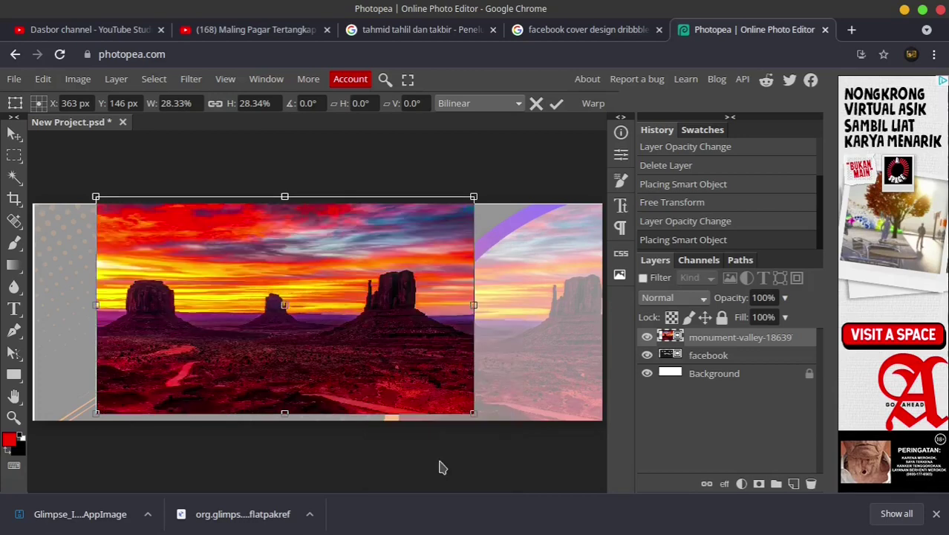
left_click_drag(399, 325, 579, 332)
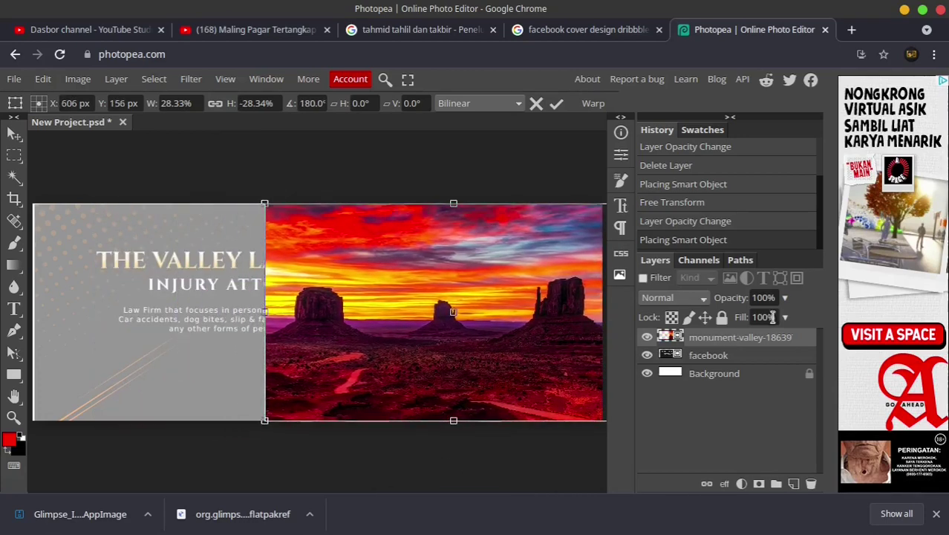
- Set the photo layer to 36% opacity, nudge it, and zoom to check the fit
left_click_drag(780, 324, 746, 324)
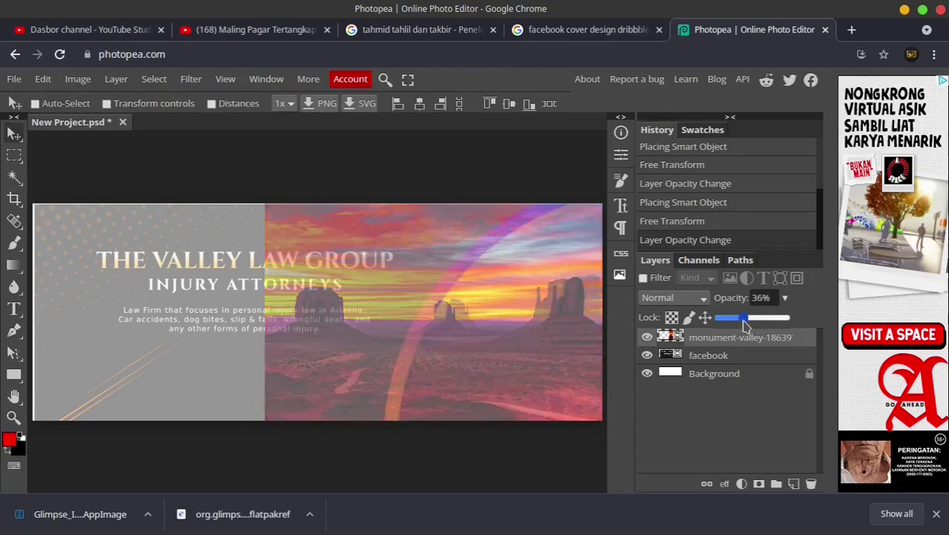
scroll(560, 314, "up", 3)
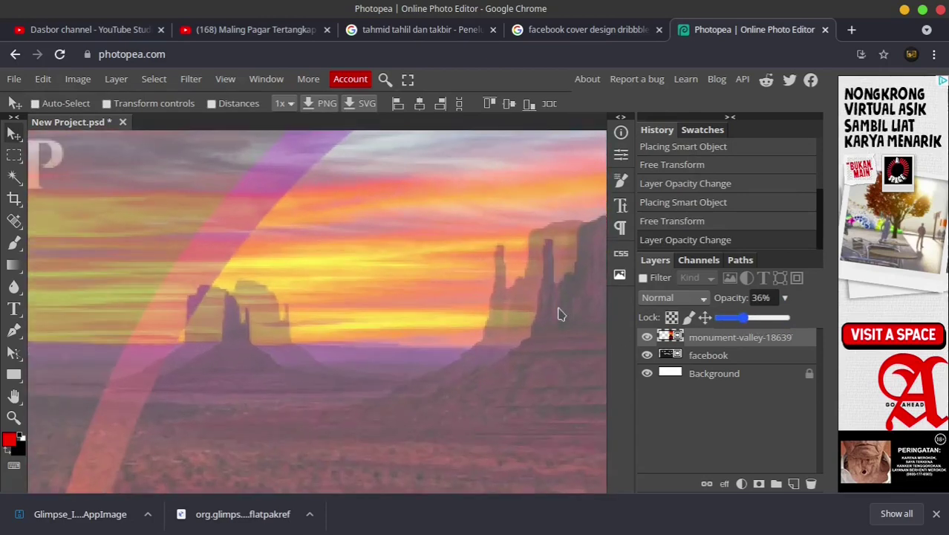
scroll(353, 362, "up", 2)
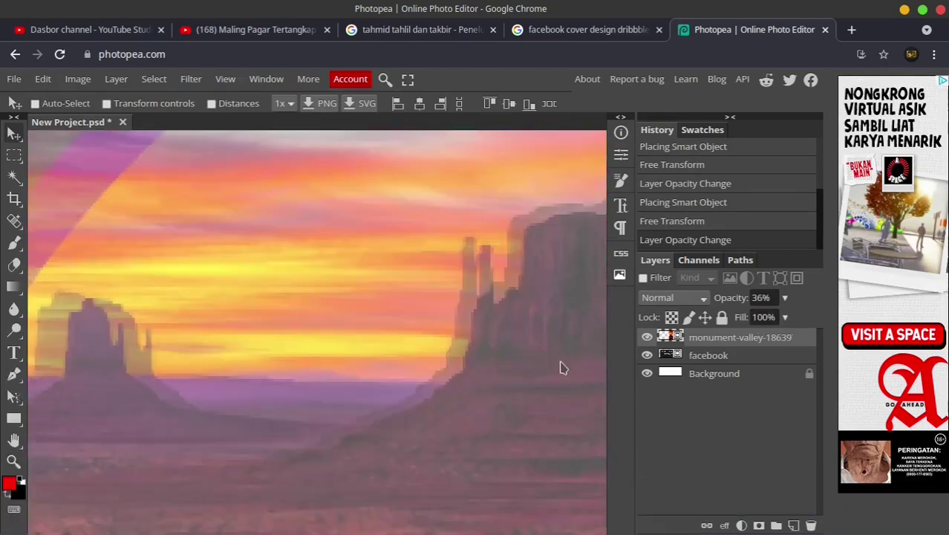
scroll(611, 356, "up", 2)
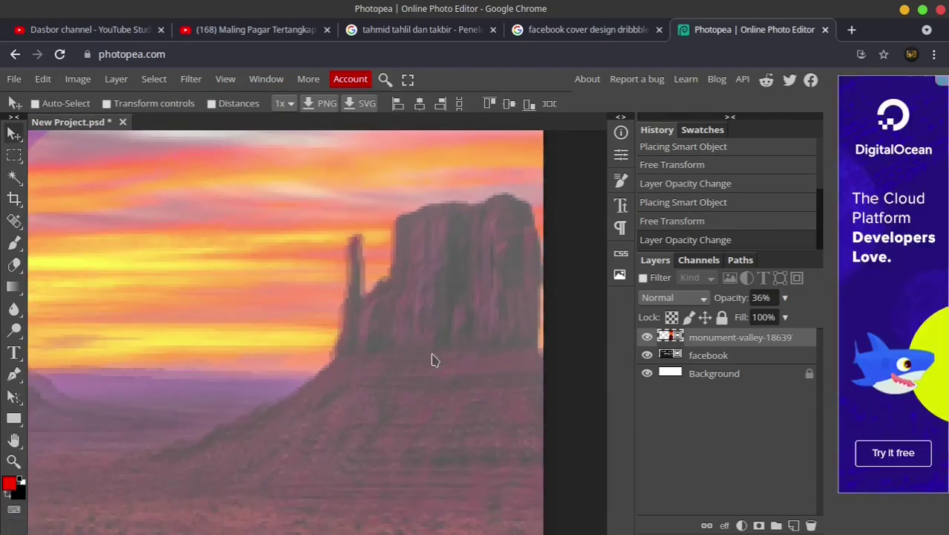
left_click(430, 373)
key("ctrl+0")
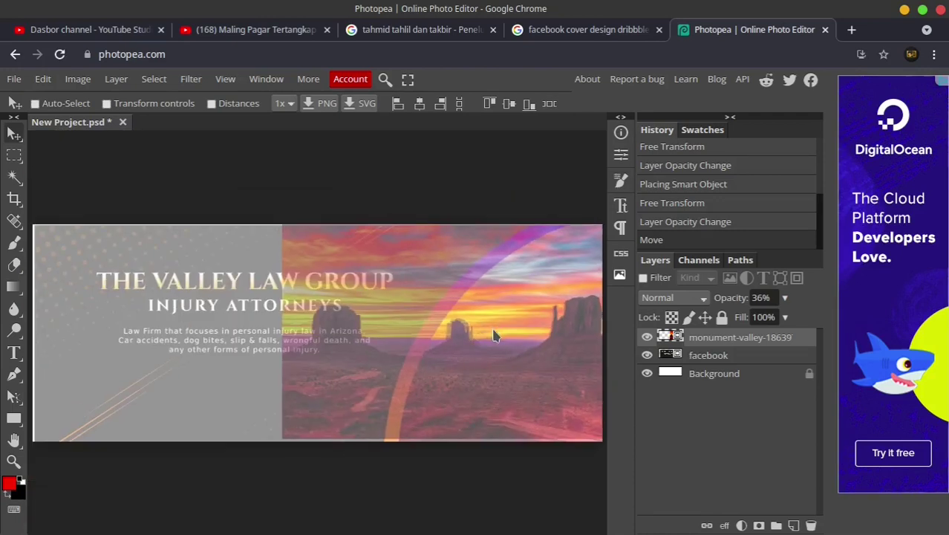
left_click_drag(450, 329, 357, 358)
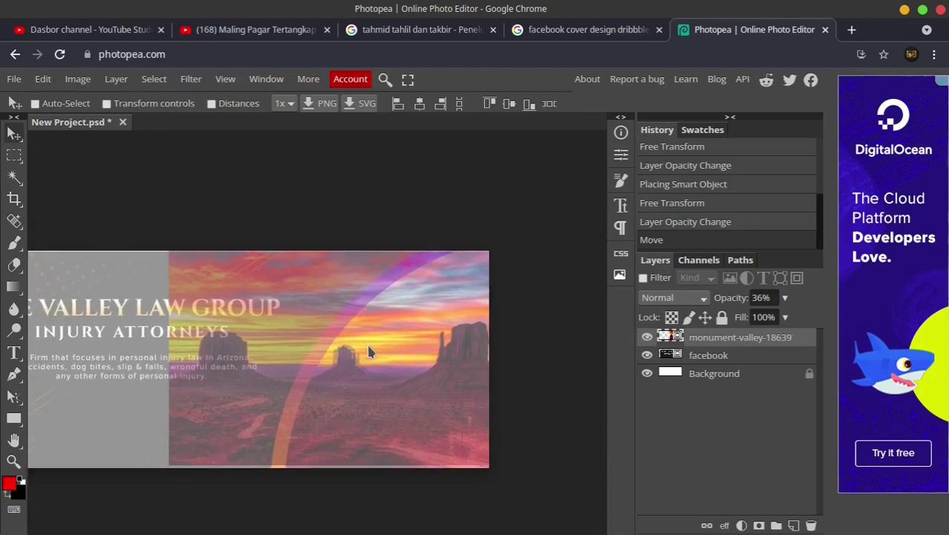
scroll(367, 342, "up", 3)
key("ctrl+0")
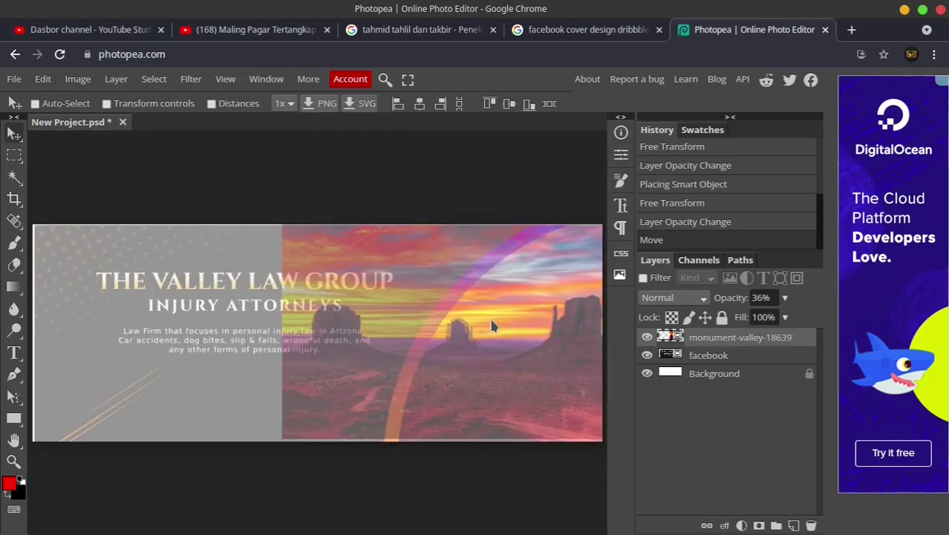
left_click(15, 156)
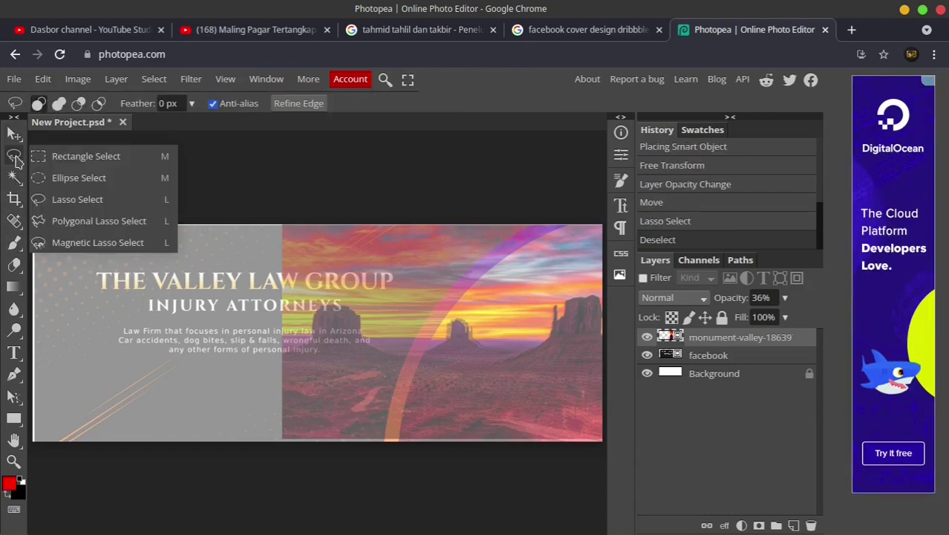
- Polygon-lasso and clear the photo left of the arc after rasterizing, then restore 100% opacity
left_click(80, 221)
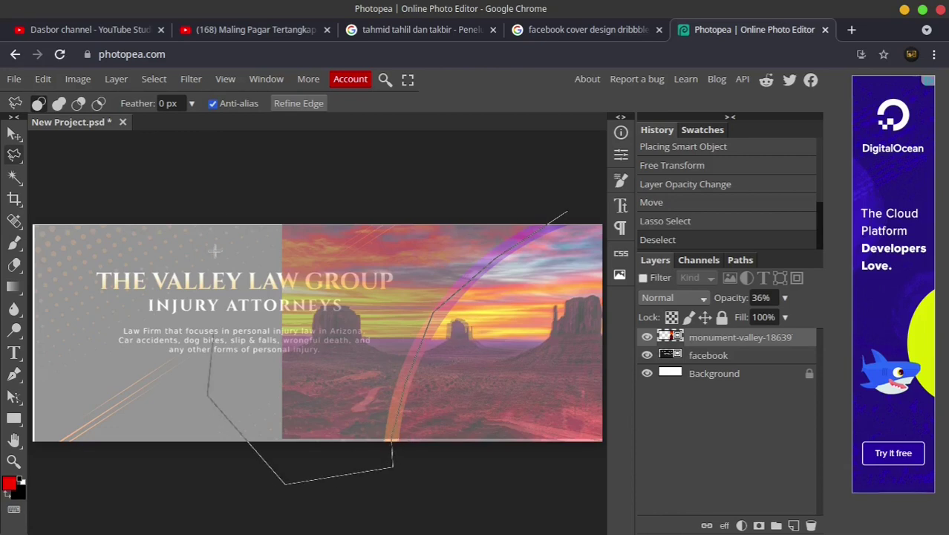
double_click(542, 167)
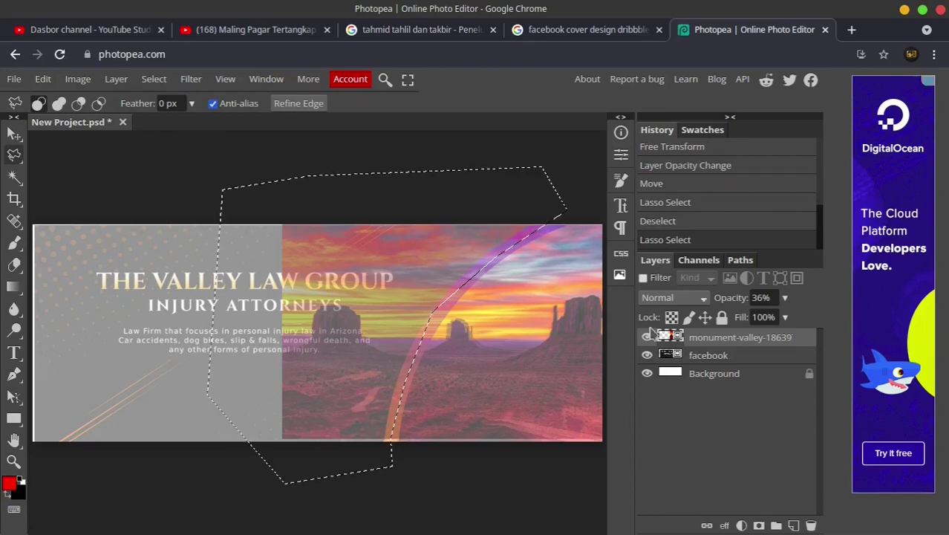
right_click(703, 339)
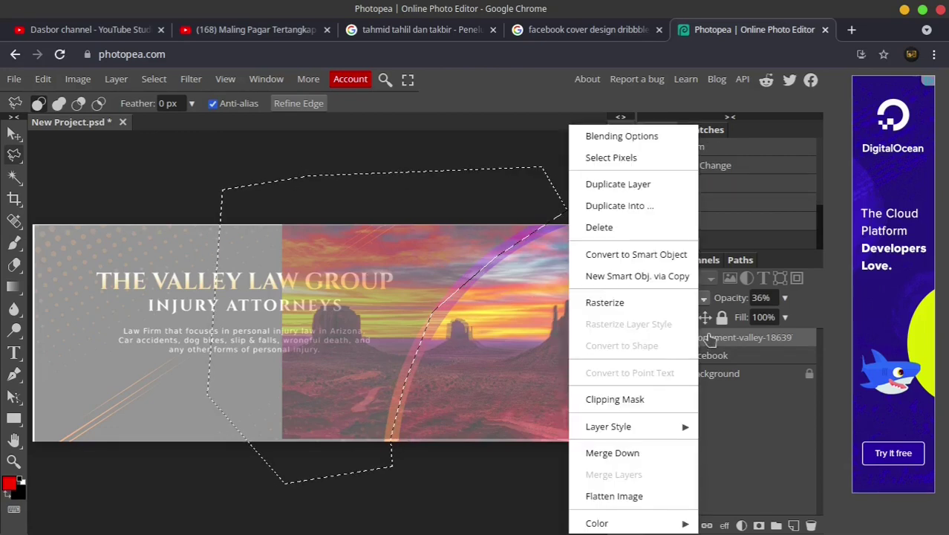
left_click(621, 304)
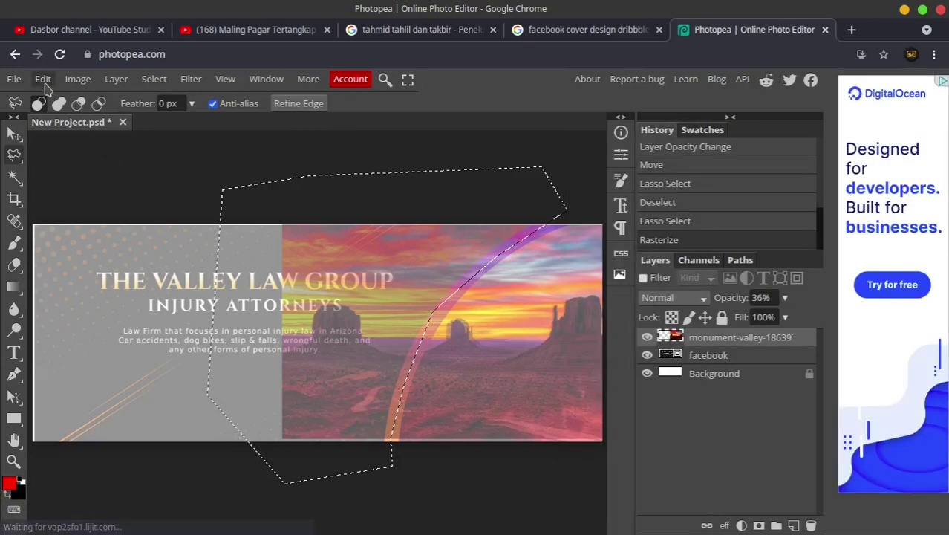
left_click(42, 79)
left_click(74, 286)
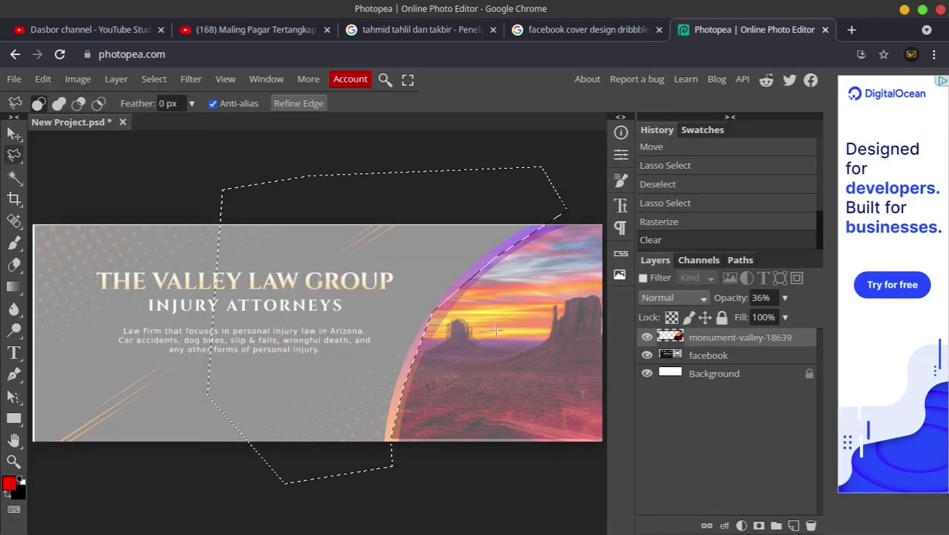
left_click(154, 80)
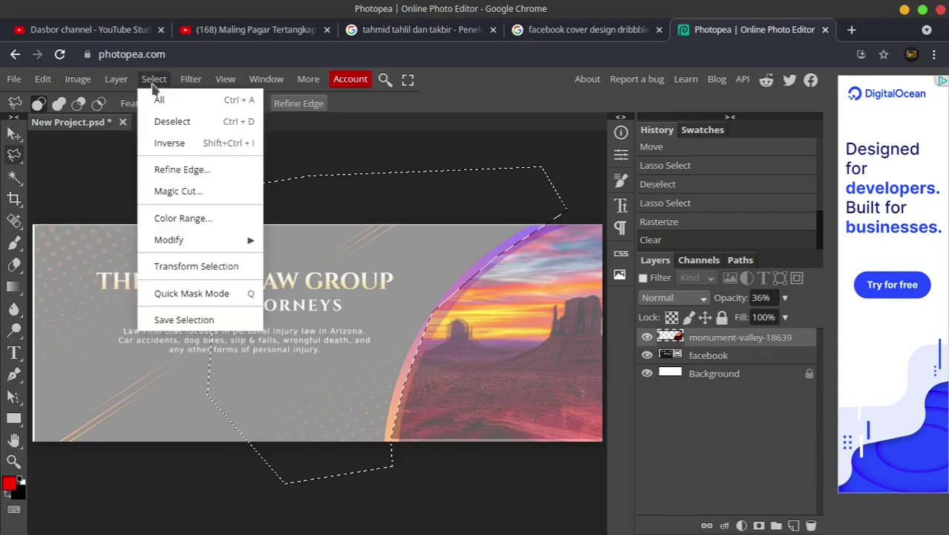
left_click(168, 124)
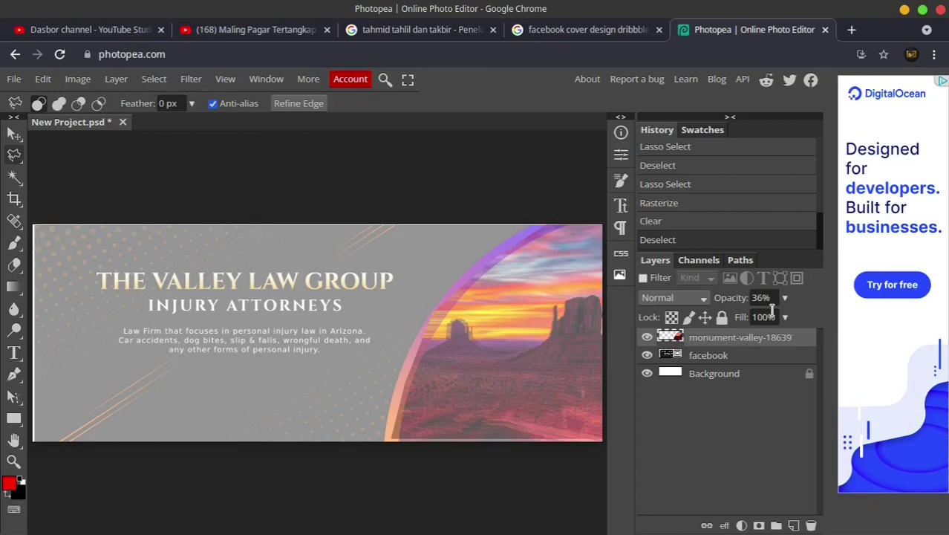
left_click_drag(752, 323, 797, 323)
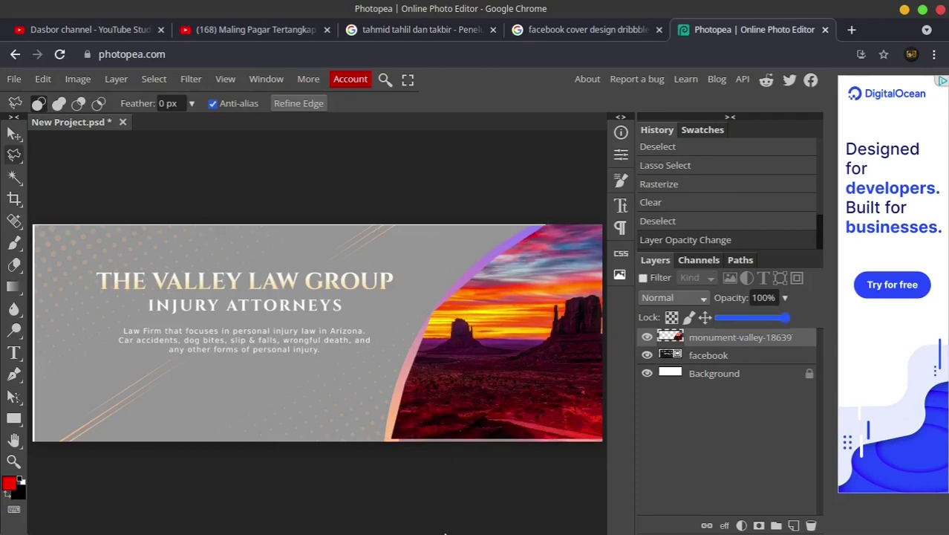
- Select the orange-to-blue gradient arc in Inkscape so it becomes the PNG export area
left_click(621, 514)
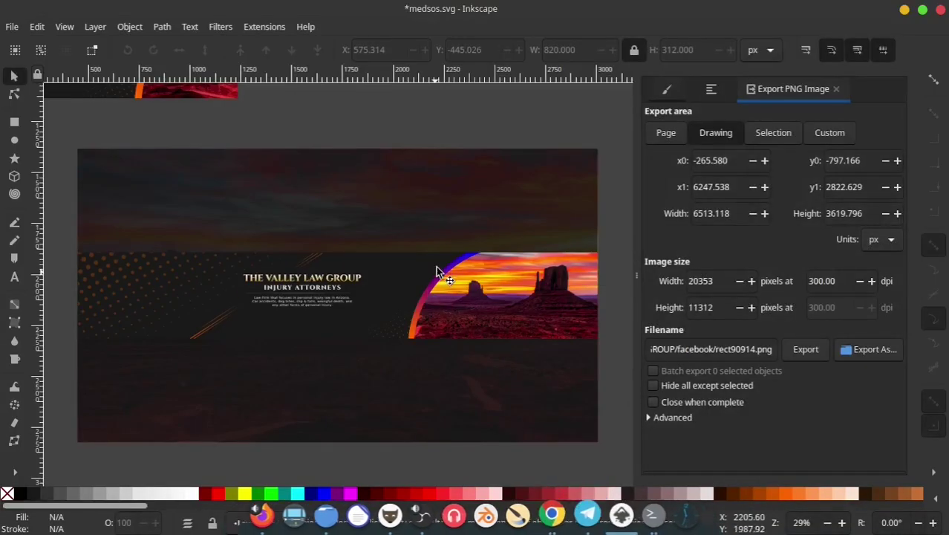
scroll(455, 343, "down", 2, "ctrl")
scroll(407, 194, "down", 1, "ctrl")
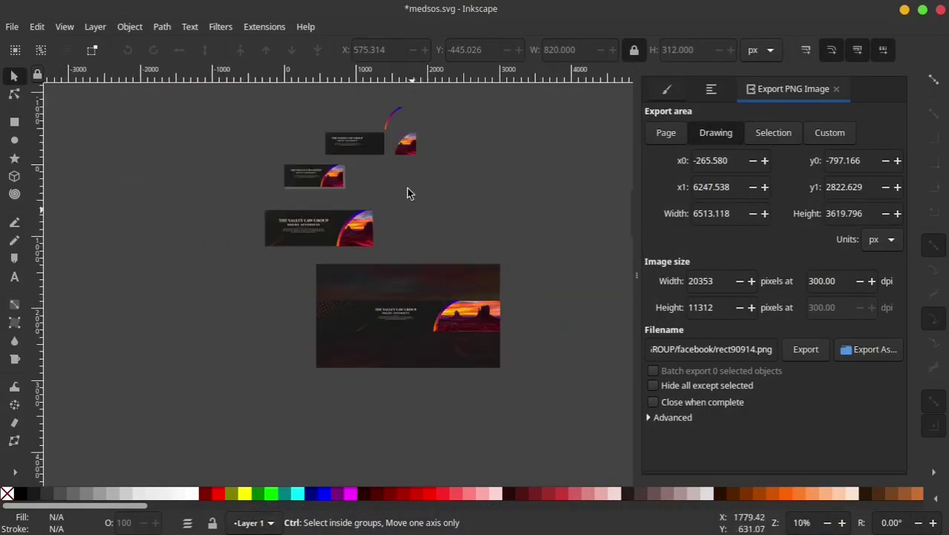
scroll(386, 149, "up", 2, "ctrl")
scroll(392, 127, "up", 4, "ctrl")
left_click(400, 147)
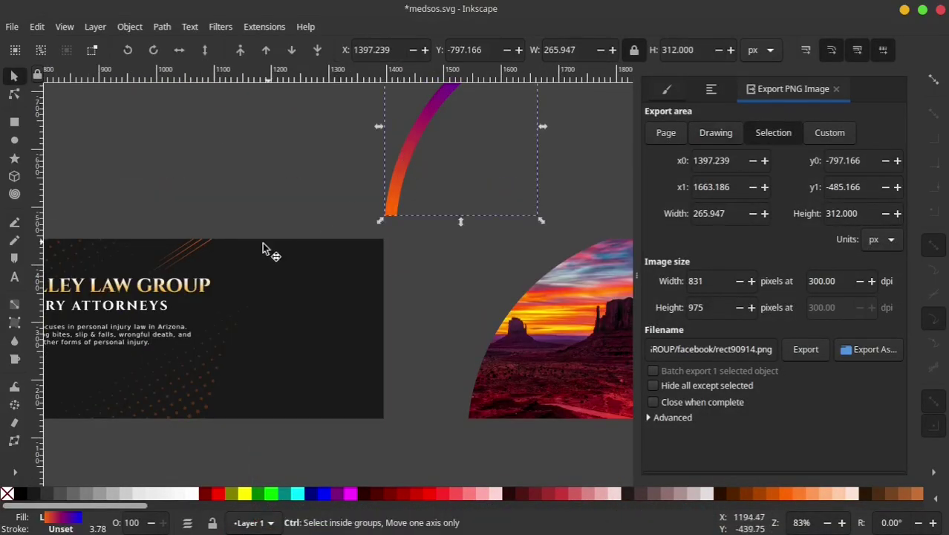
scroll(263, 248, "down", 2, "ctrl")
scroll(373, 154, "up", 1, "ctrl")
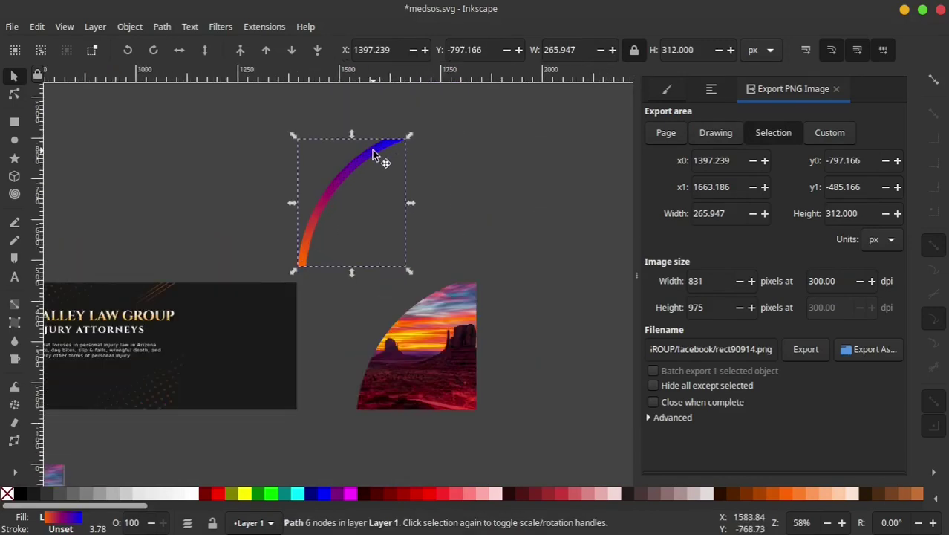
right_click(348, 181)
key("alt+Tab")
- Place bar.png from Documents/99 DESIGNS/WINNER CONTEST/THE VALLEY LAW GROUP/facebook into the cover
left_click(13, 78)
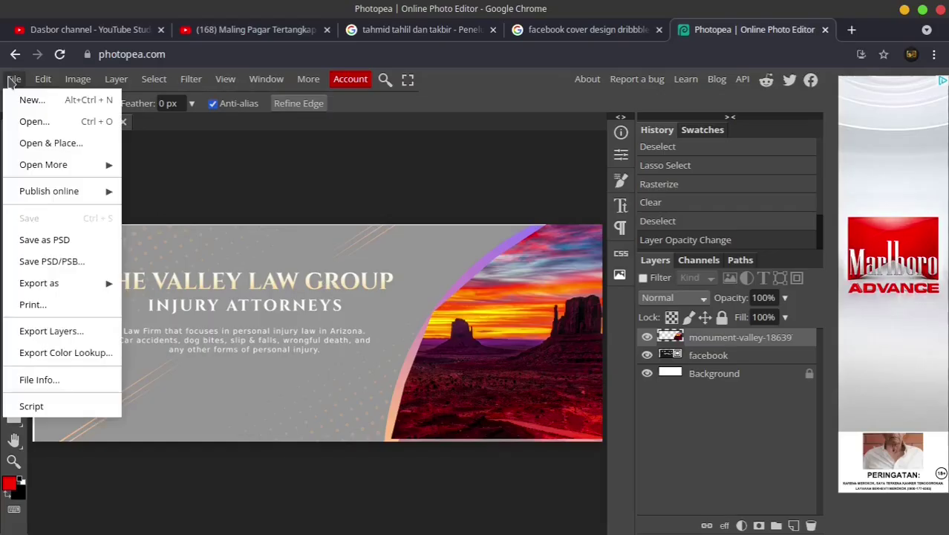
left_click(41, 138)
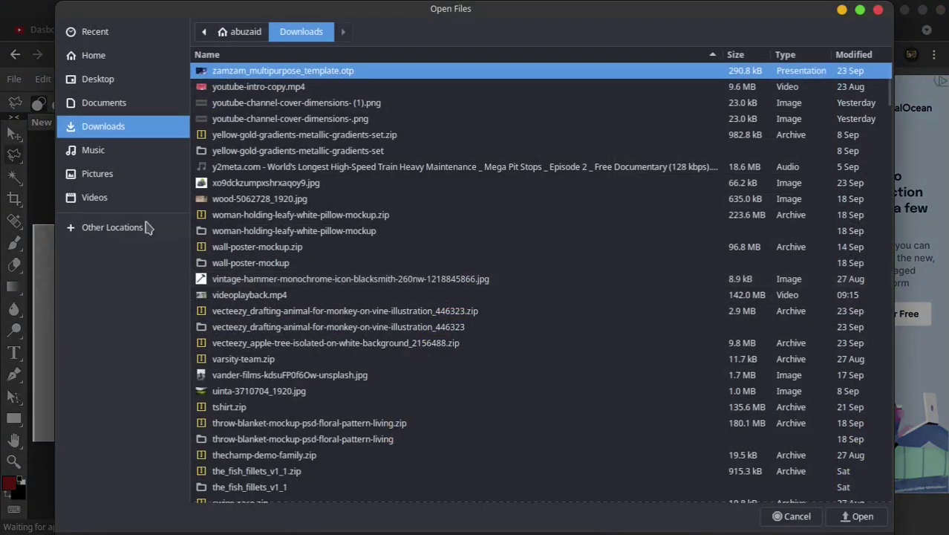
left_click(105, 102)
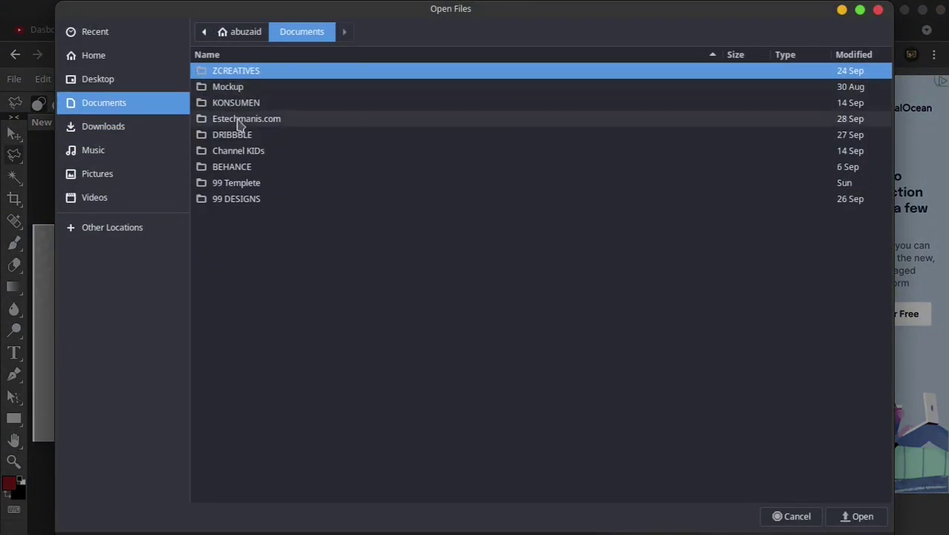
double_click(236, 199)
double_click(260, 72)
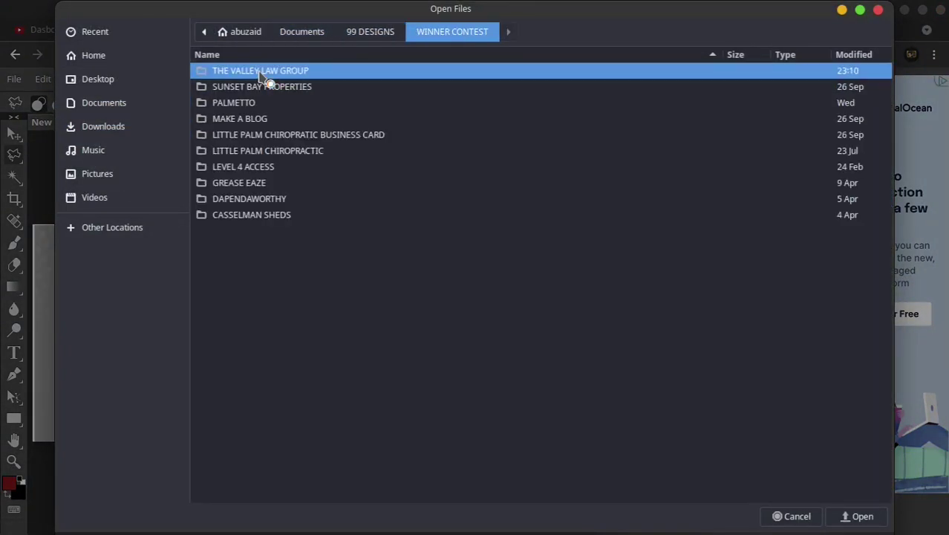
double_click(260, 73)
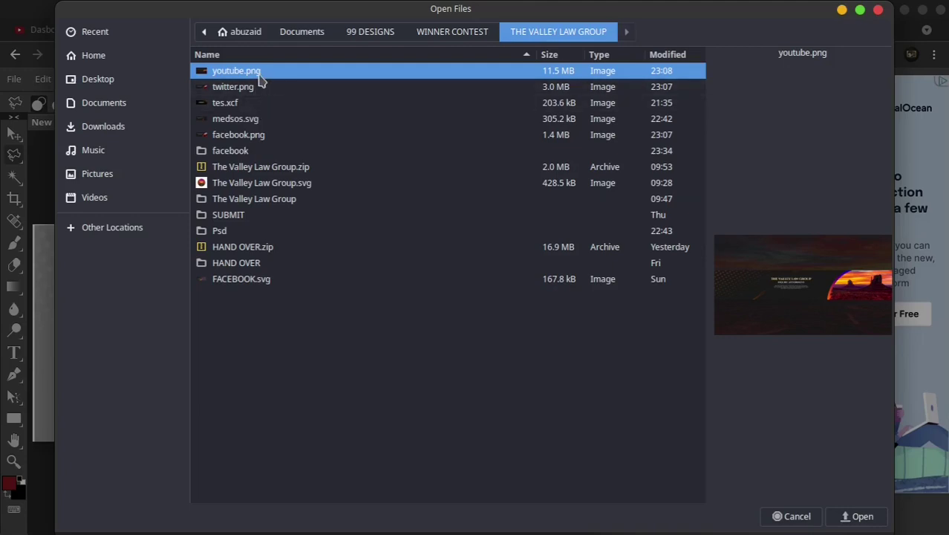
double_click(259, 151)
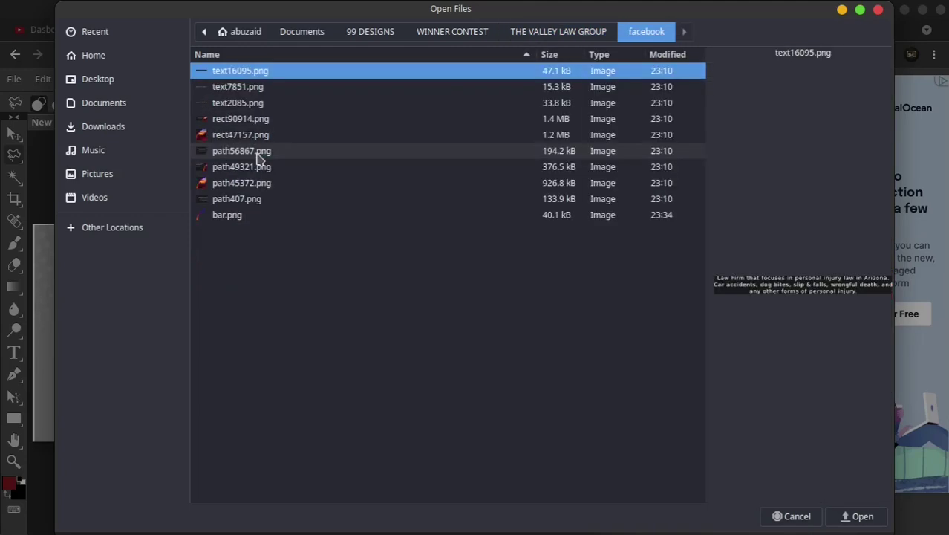
left_click(252, 218)
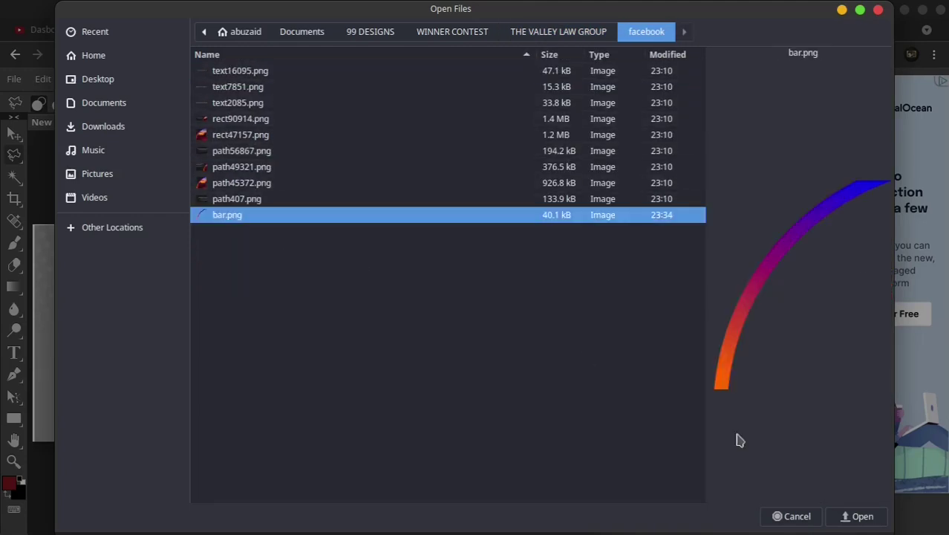
left_click(868, 525)
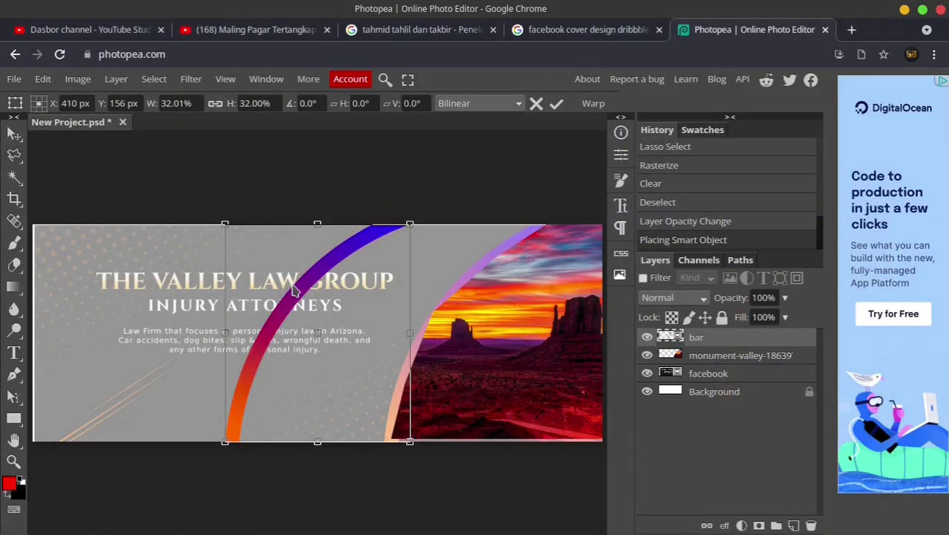
- Align the bar arc along the photo's curved edge and rasterize the bar layer
mouse_move(299, 294)
left_mouse_down()
mouse_move(468, 293)
mouse_move(454, 292)
left_mouse_up()
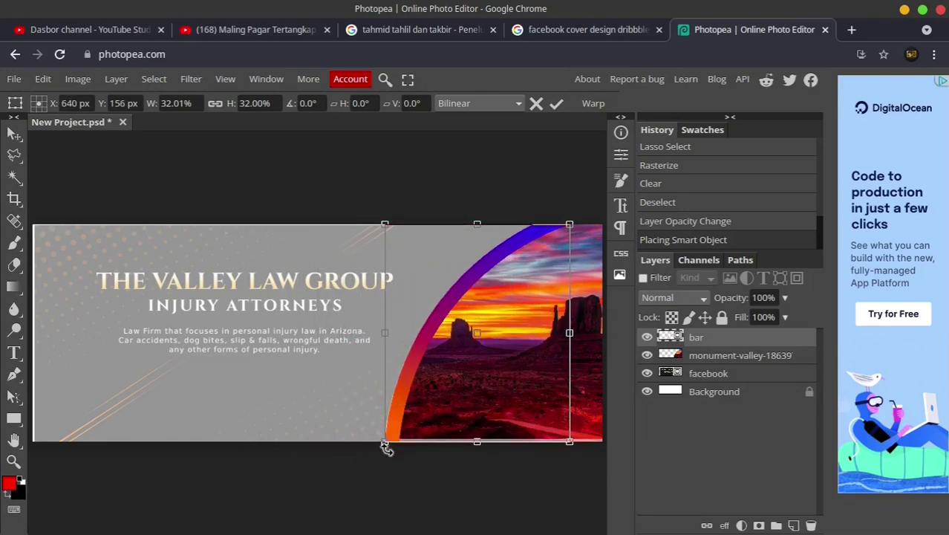
left_click_drag(384, 443, 382, 444)
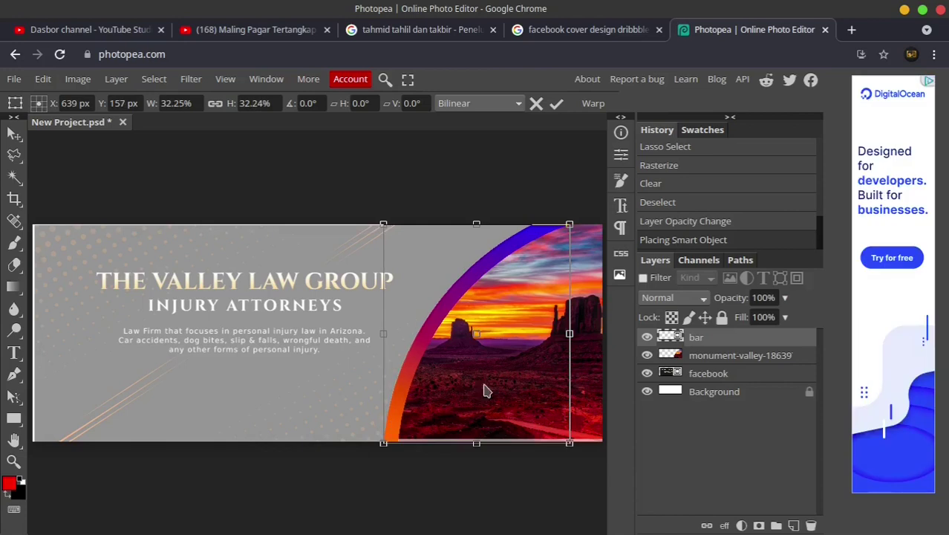
right_click(724, 343)
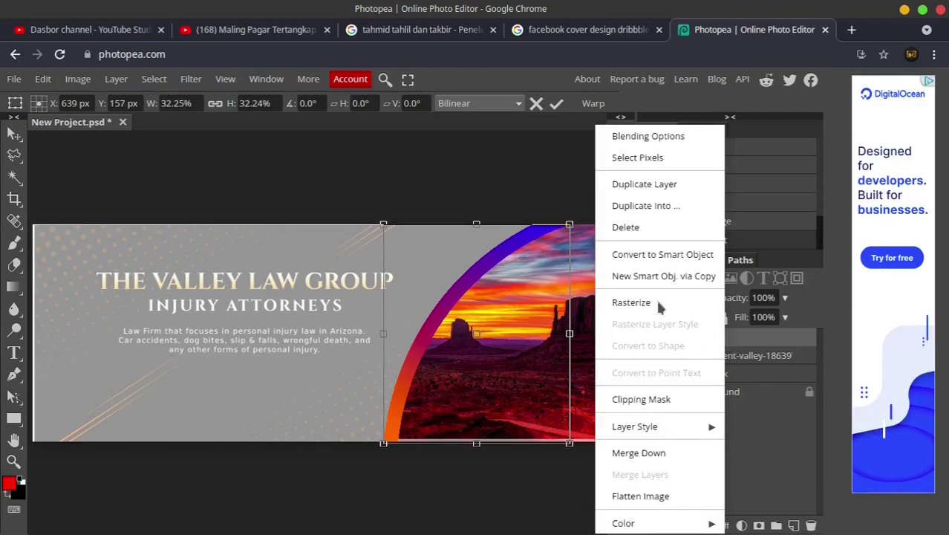
left_click(657, 303)
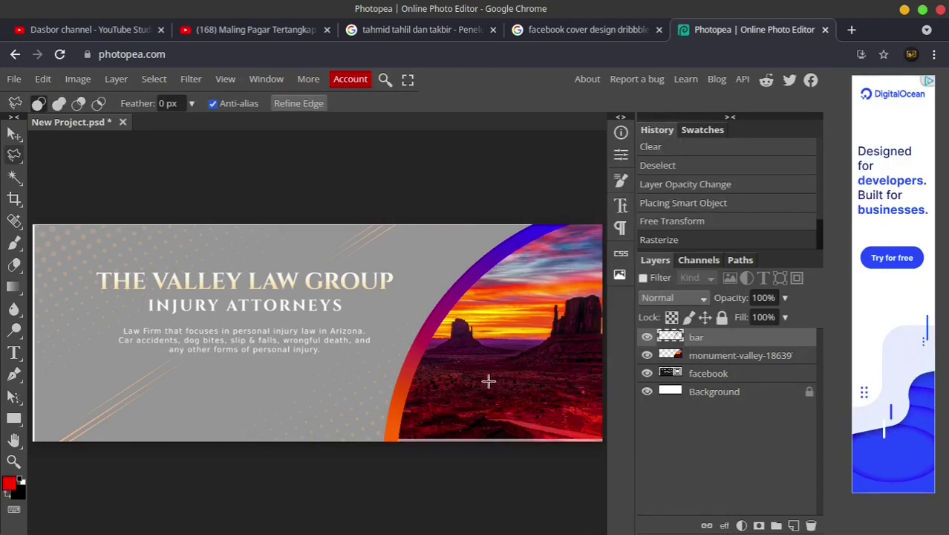
- Select the monument-valley photo layer and pan to view the whole banner title
scroll(331, 380, "down", 1)
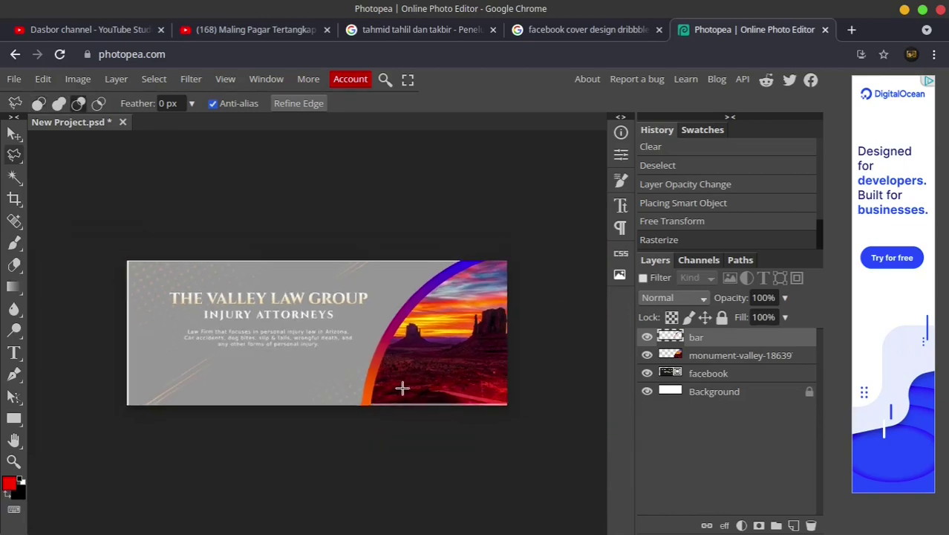
scroll(402, 387, "up", 2)
scroll(502, 381, "up", 2)
left_click(668, 358)
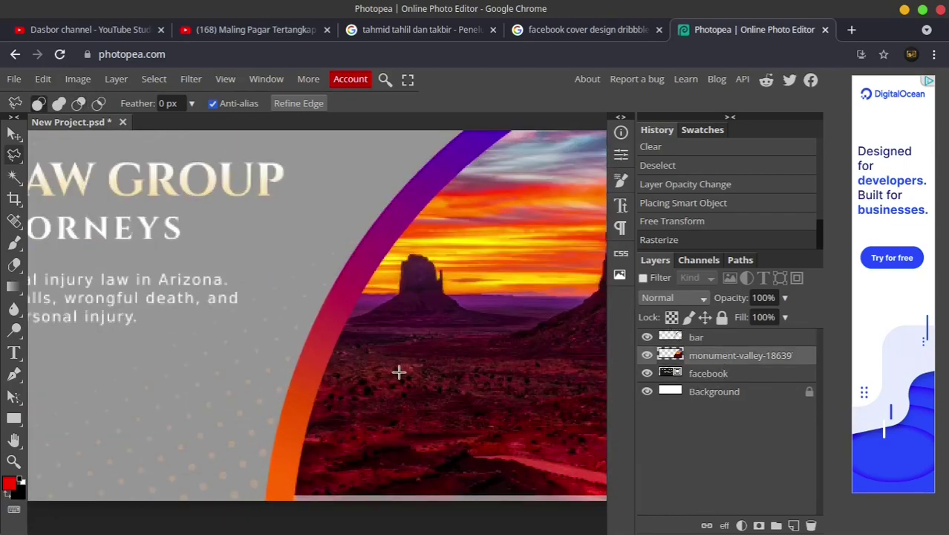
scroll(401, 353, "down", 3)
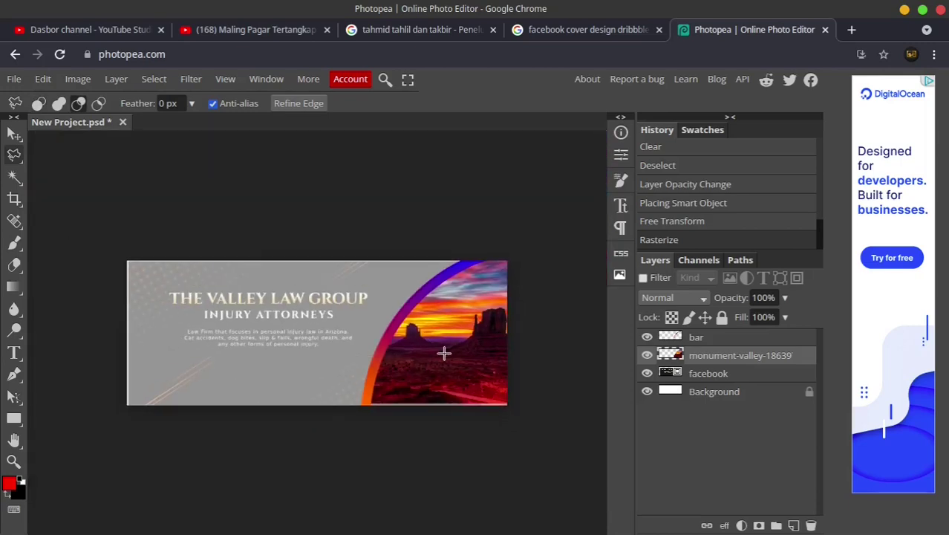
scroll(445, 351, "up", 1)
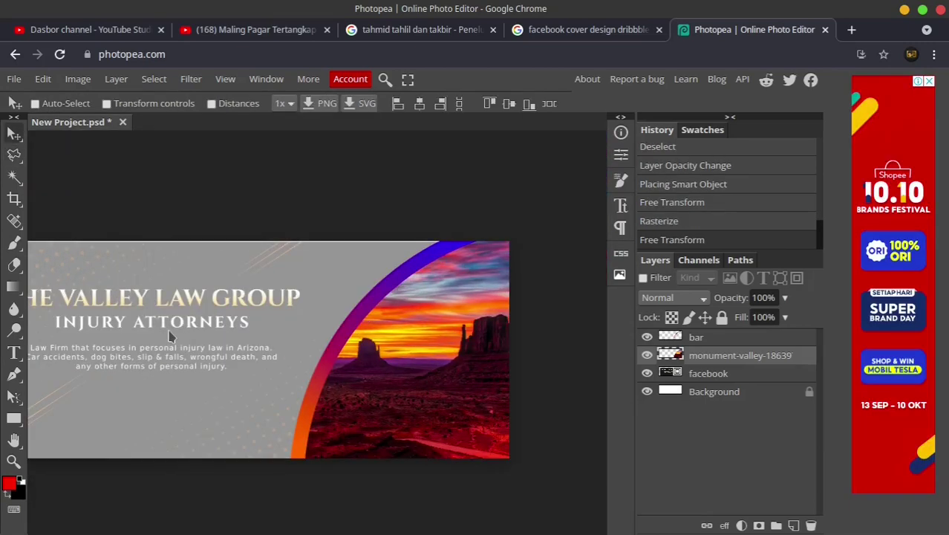
left_click_drag(116, 325, 256, 324)
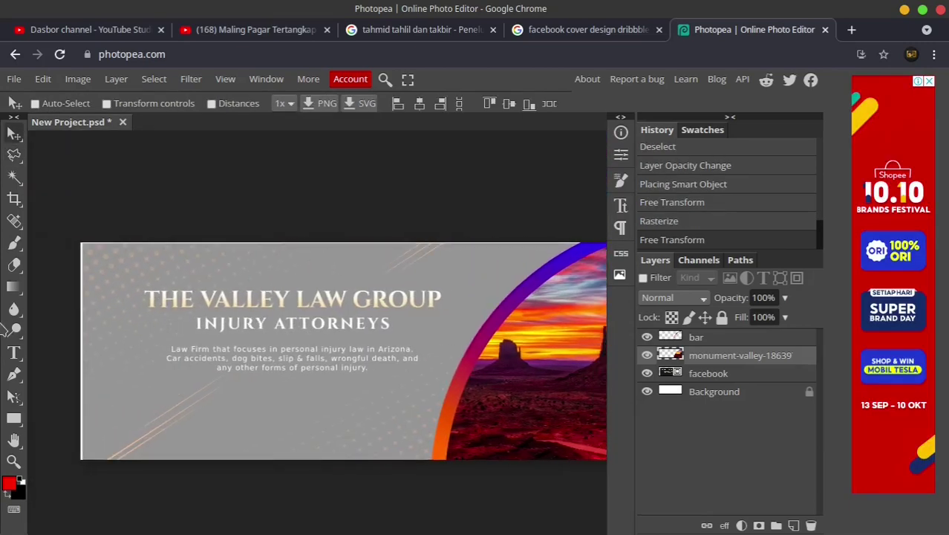
- Type THE VALLEY LAW GROUP as a new text layer on the banner and select it
left_click(14, 353)
left_click(211, 324)
type("THE VALLEY LA")
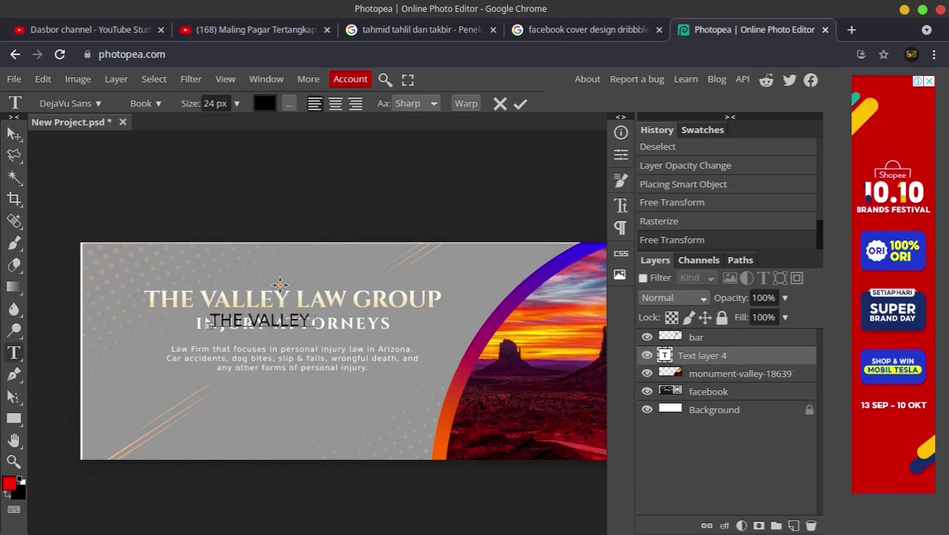
type("W GR")
type("OUP")
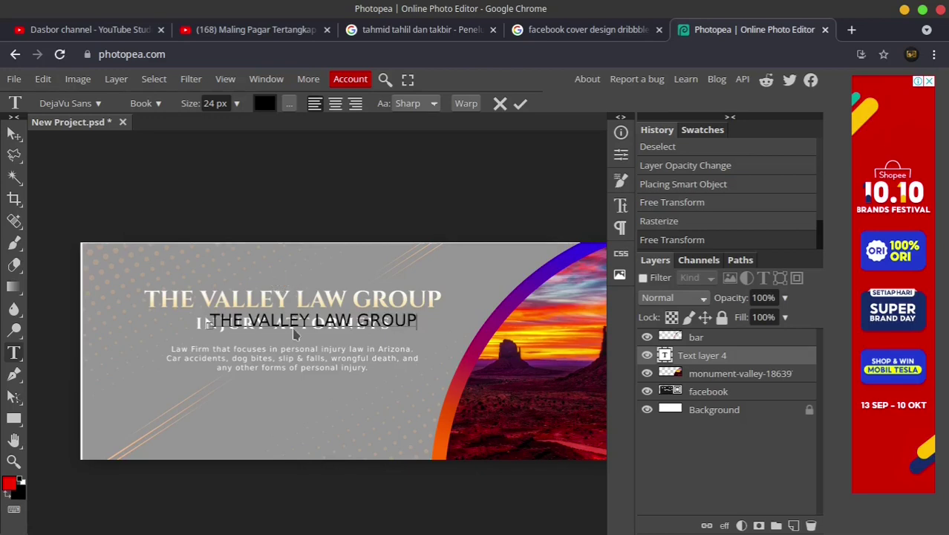
key("ctrl+a")
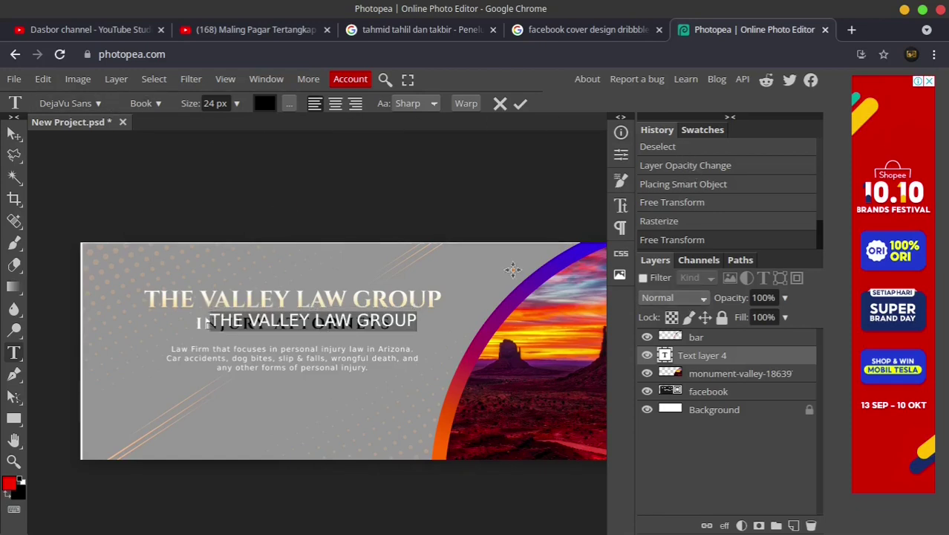
- Set the title text to Cinzel Bold at 35 px
left_click(70, 103)
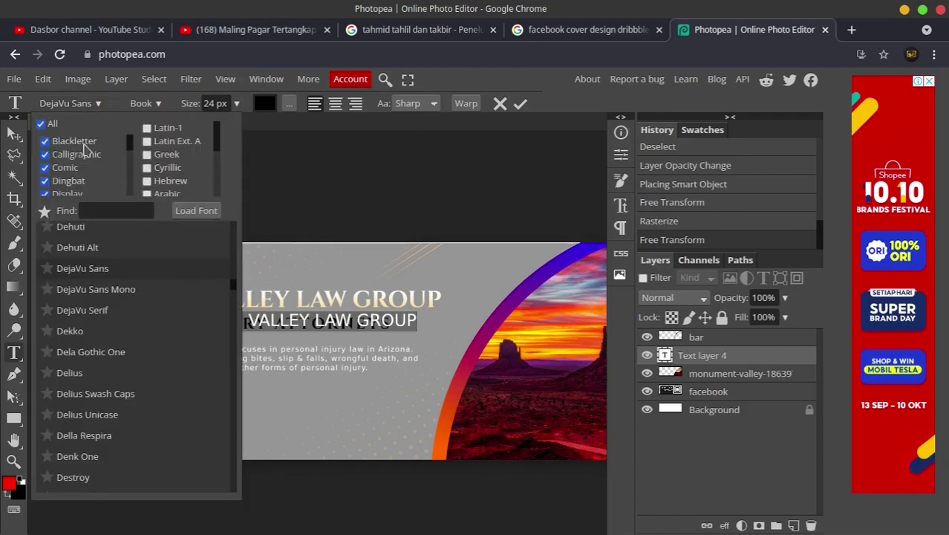
left_click(103, 210)
type("C")
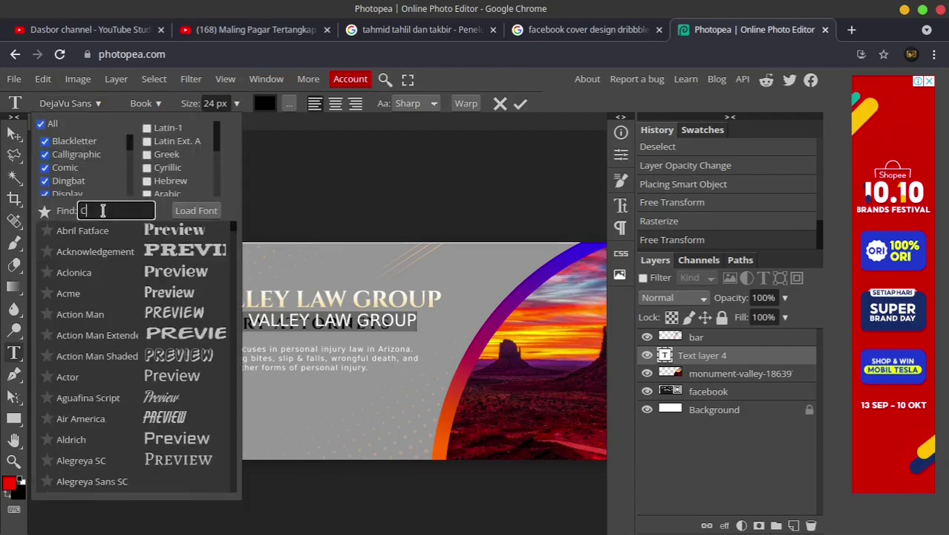
type("IN")
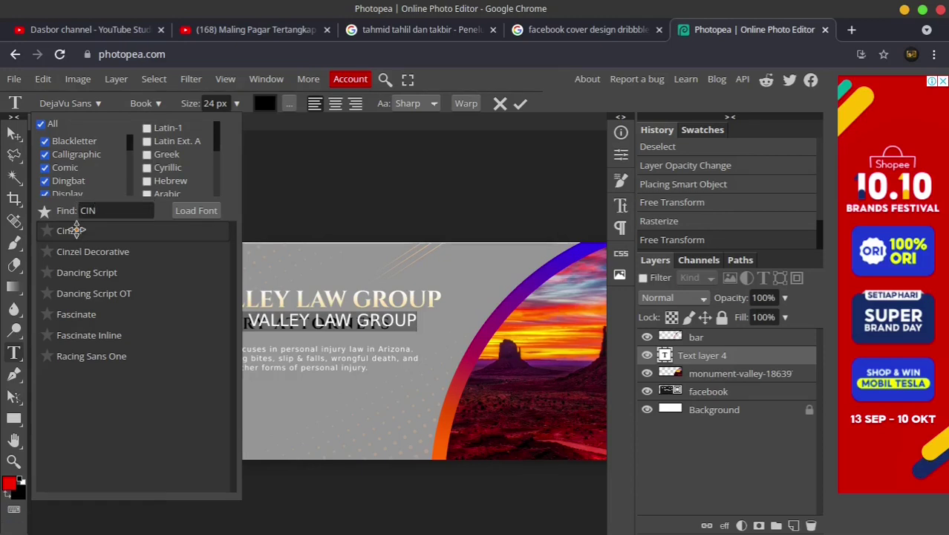
left_click(71, 230)
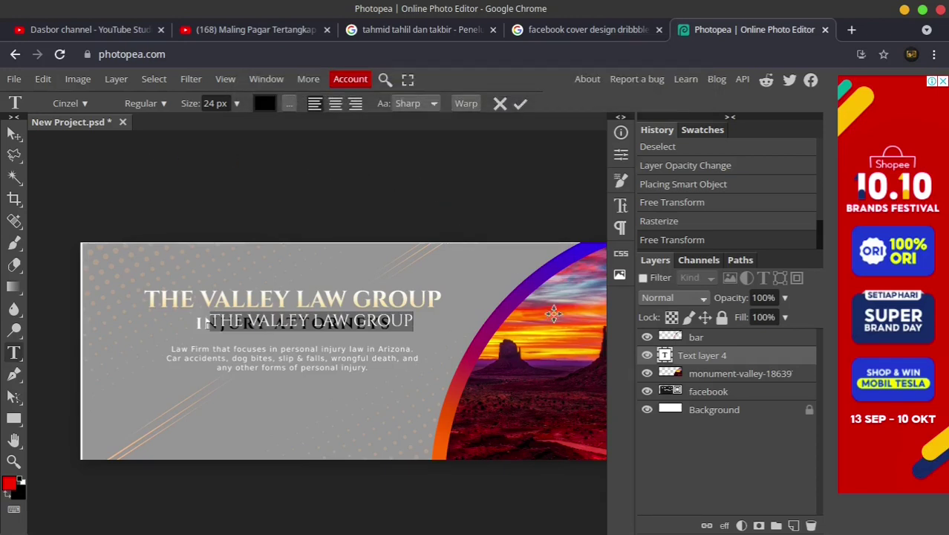
left_click(622, 208)
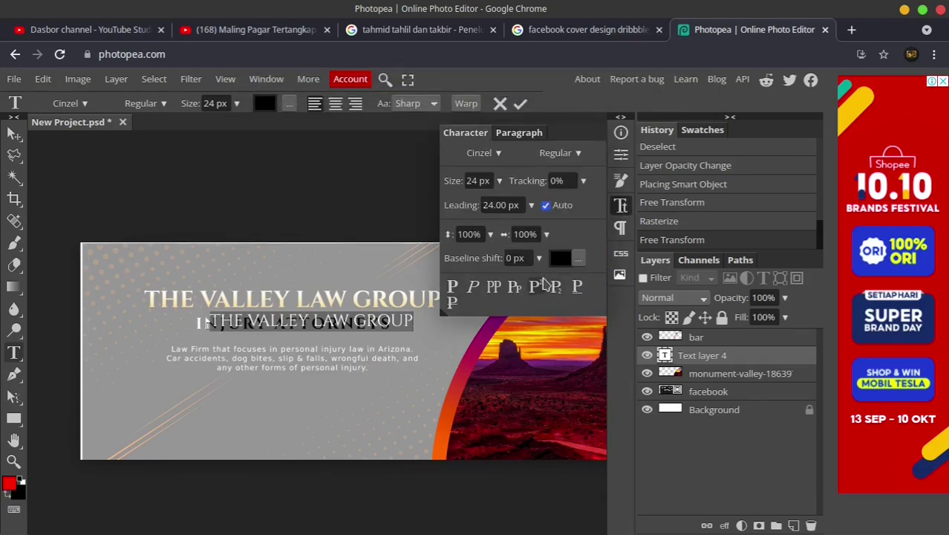
left_click(576, 154)
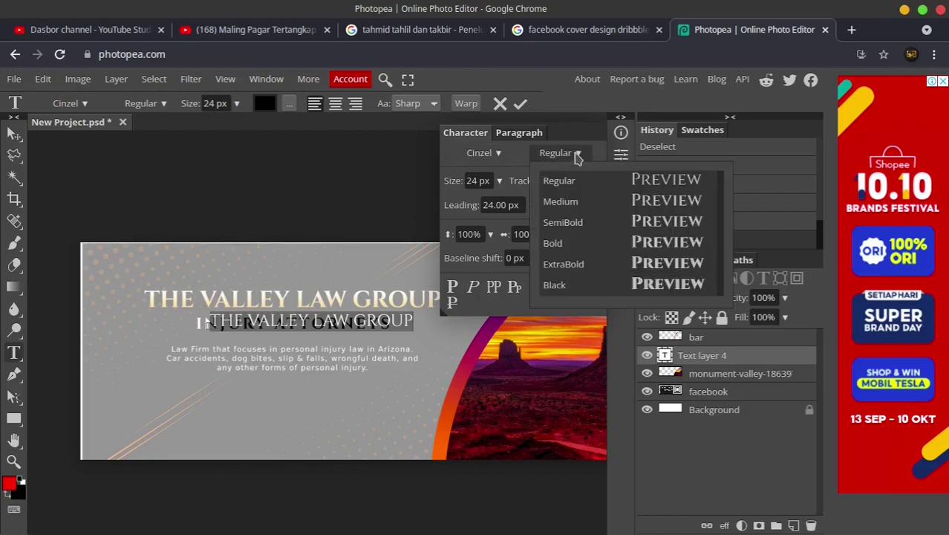
left_click(558, 250)
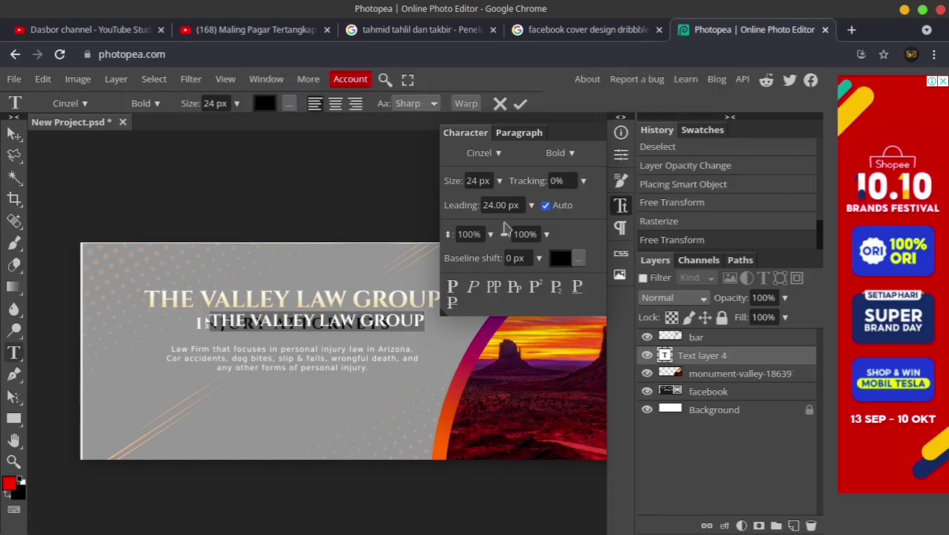
left_click_drag(477, 182, 464, 182)
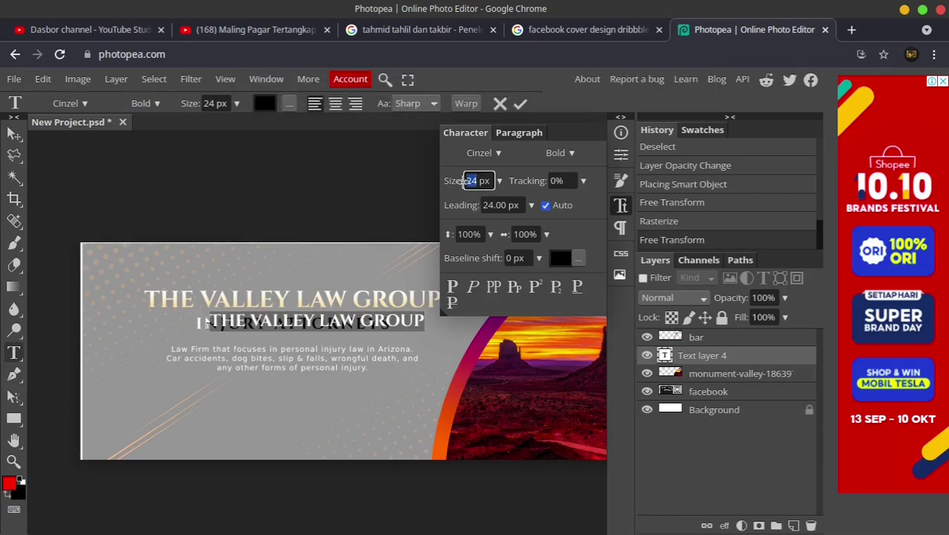
type("3045")
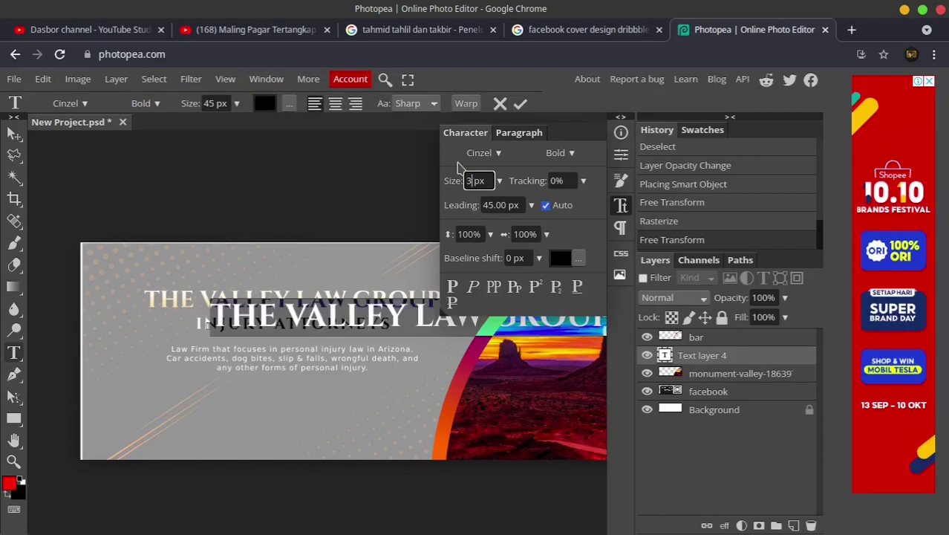
type("35")
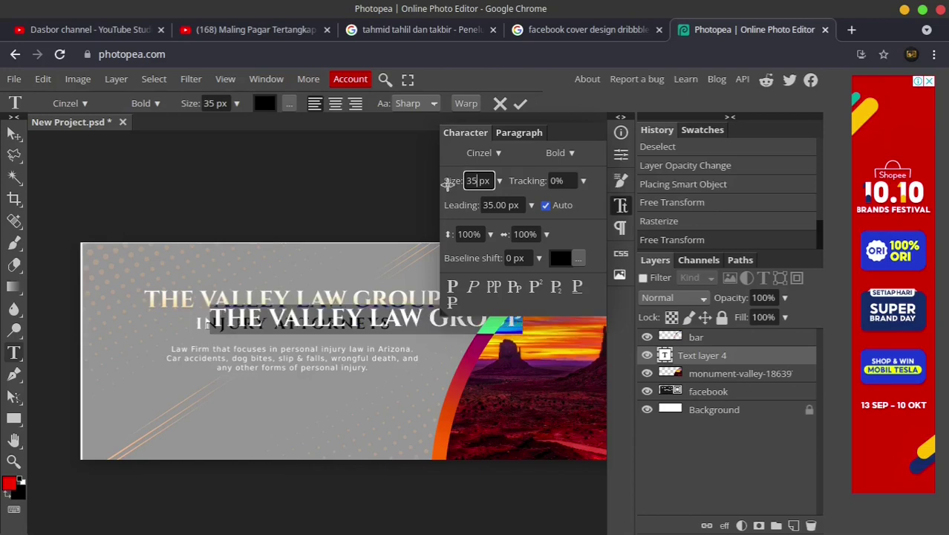
- Commit the black title and position it over the gold heading
left_click(13, 133)
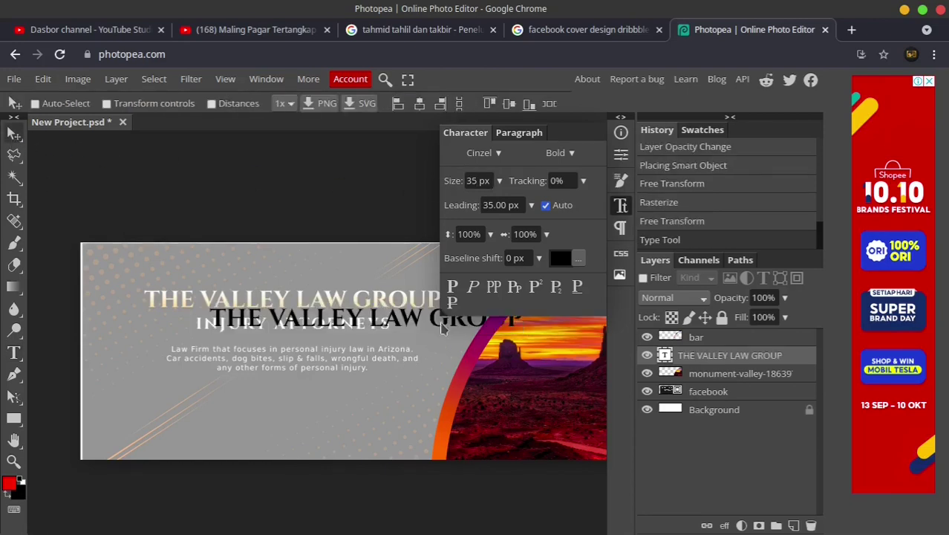
left_click_drag(422, 328, 363, 309)
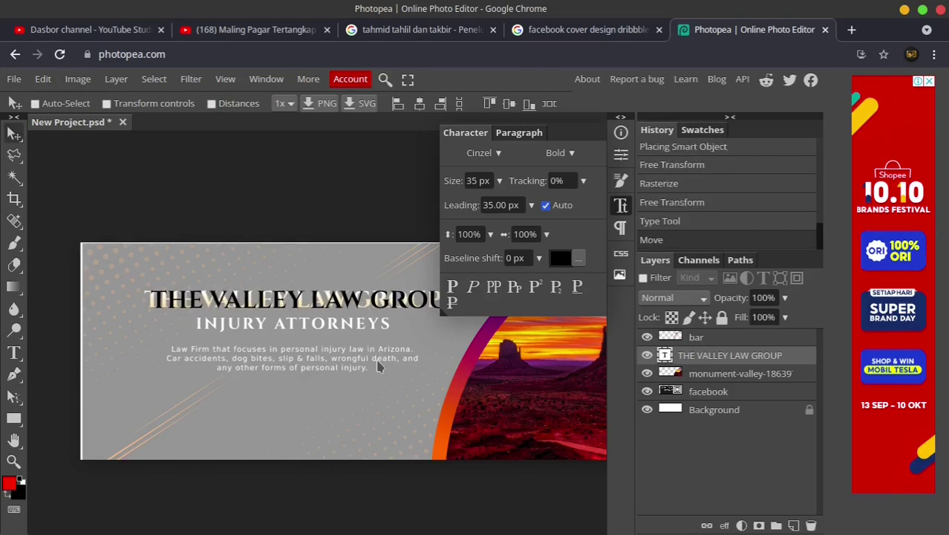
left_click_drag(397, 361, 364, 413)
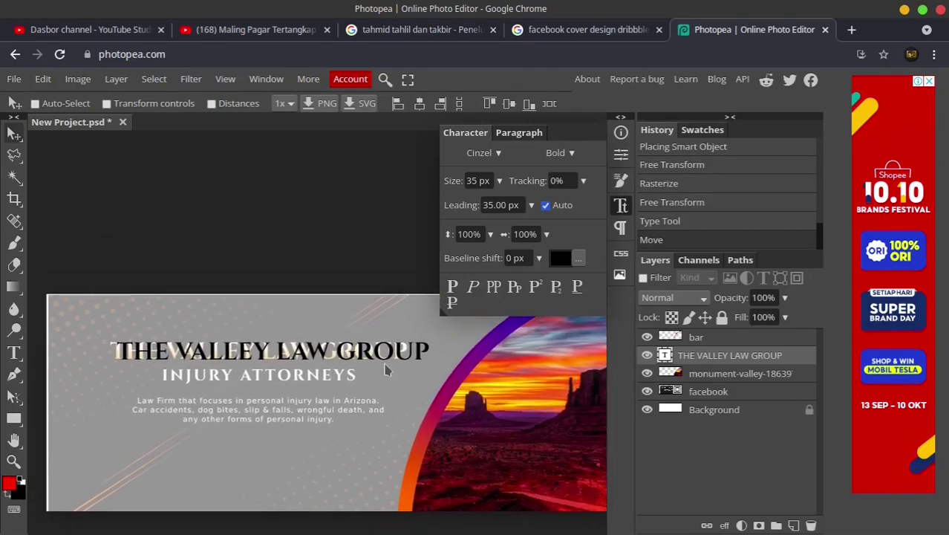
key("Left")
key("Left")
key("Left")
key("Left")
key("Left")
key("Left")
key("Left")
key("Left")
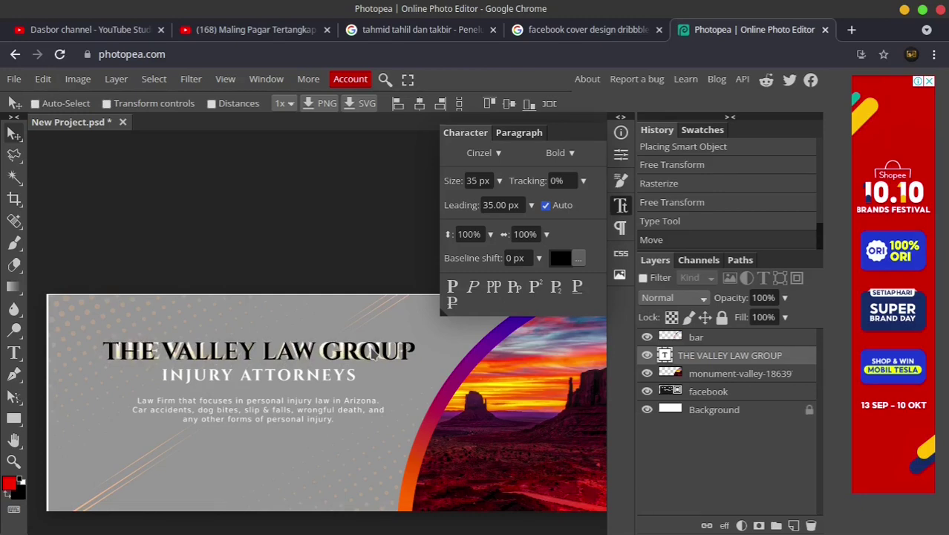
- Duplicate THE VALLEY LAW GROUP layer and move the copy below the original
left_click(43, 79)
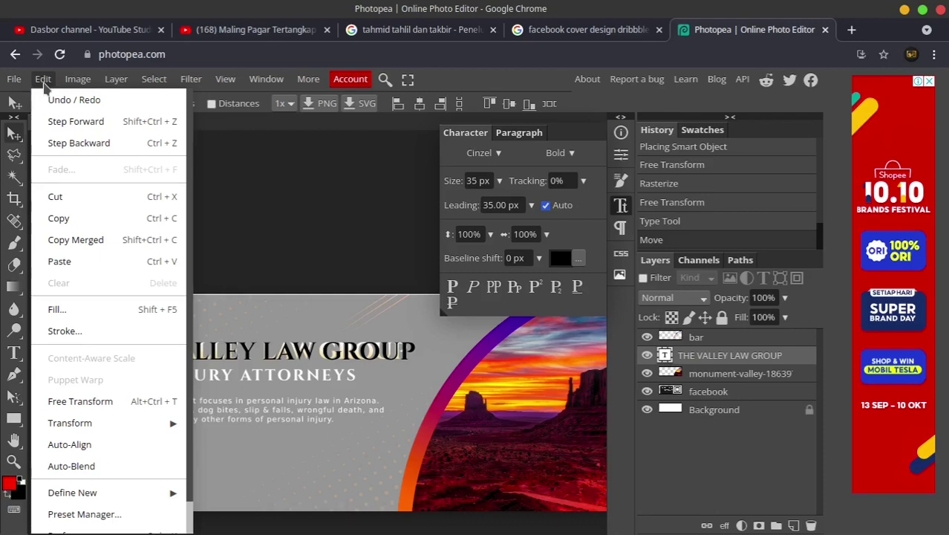
left_click(366, 355)
right_click(728, 361)
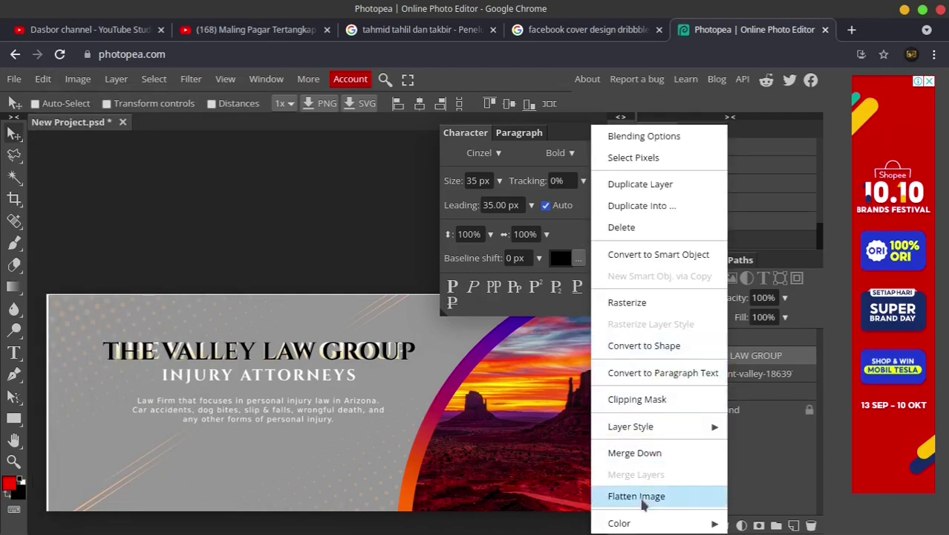
left_click(646, 186)
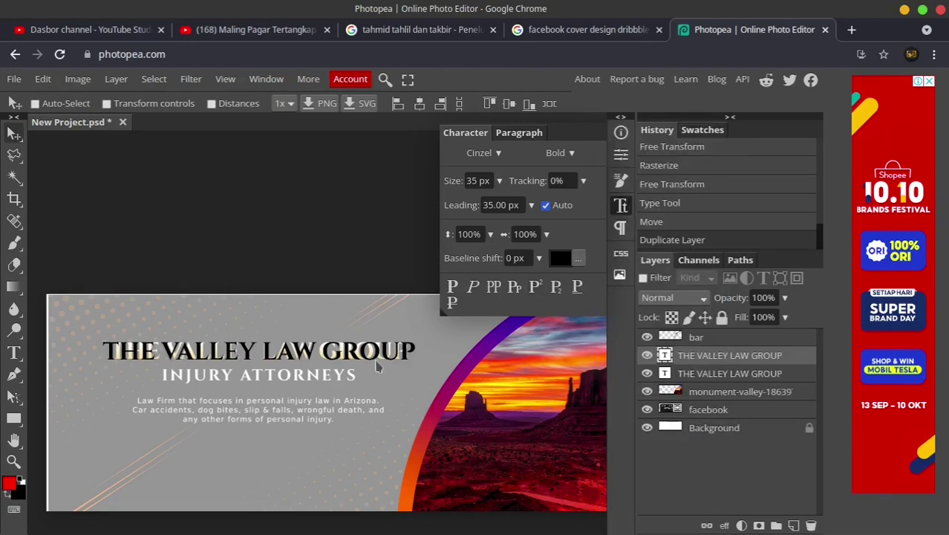
left_click_drag(332, 357, 345, 386)
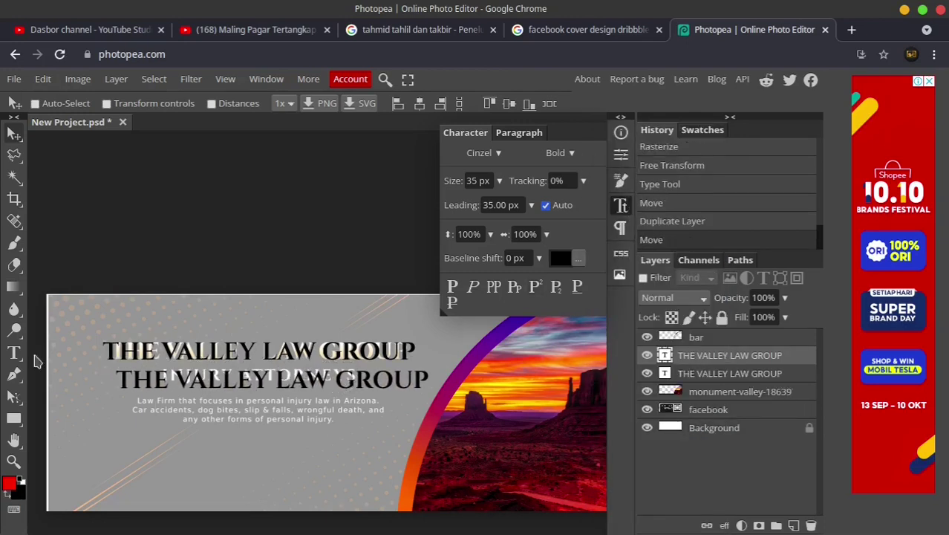
- Change the copy's text to INJURY ATTORNEYS at 25 px
left_click(13, 353)
left_click(186, 376)
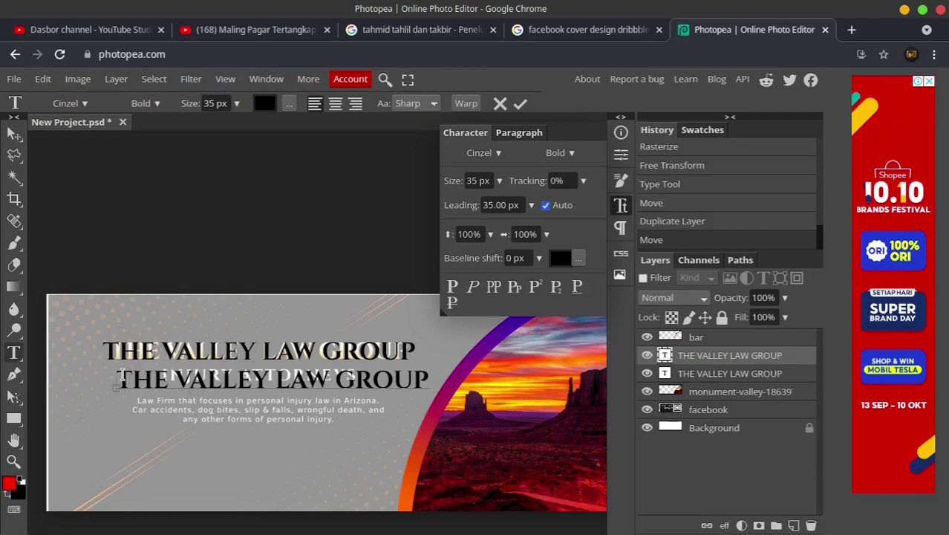
key("ctrl+a")
type("injury attorneys")
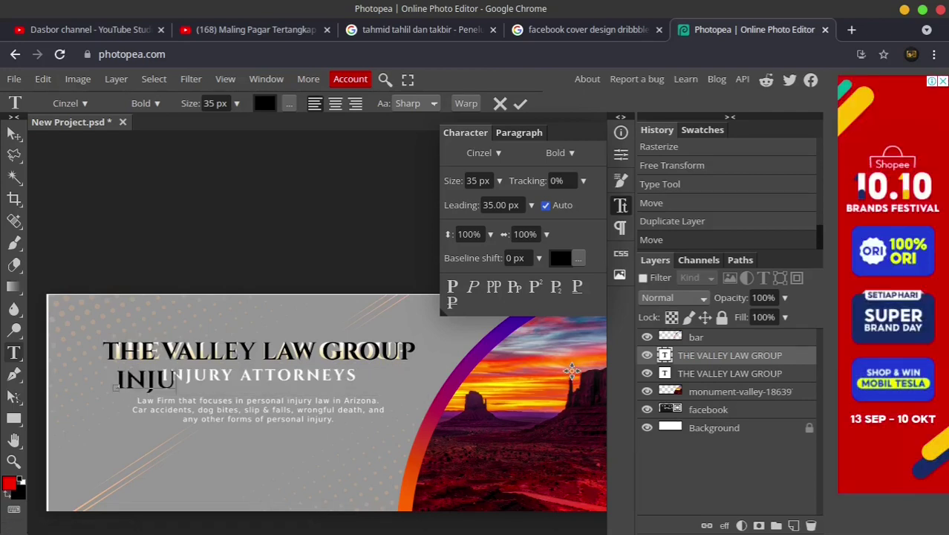
type("RY")
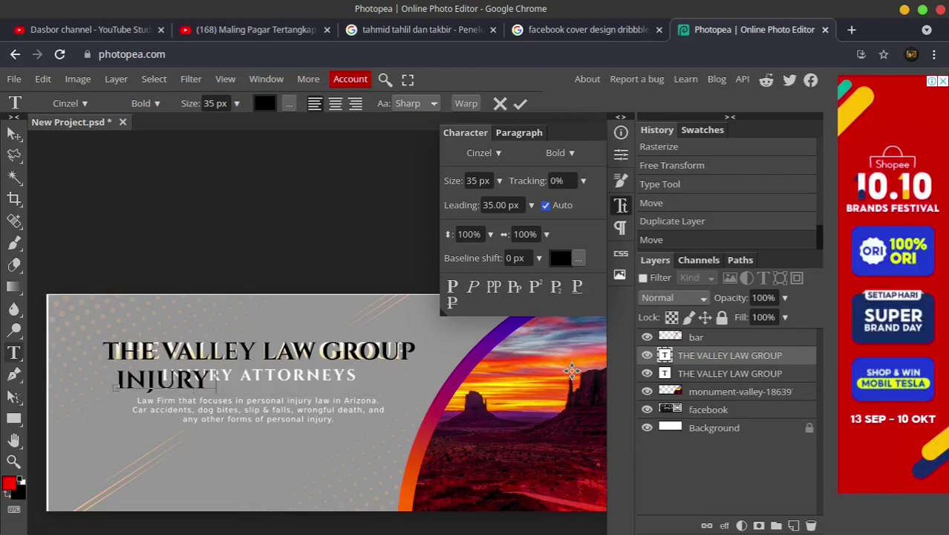
type(" ATTORNEY")
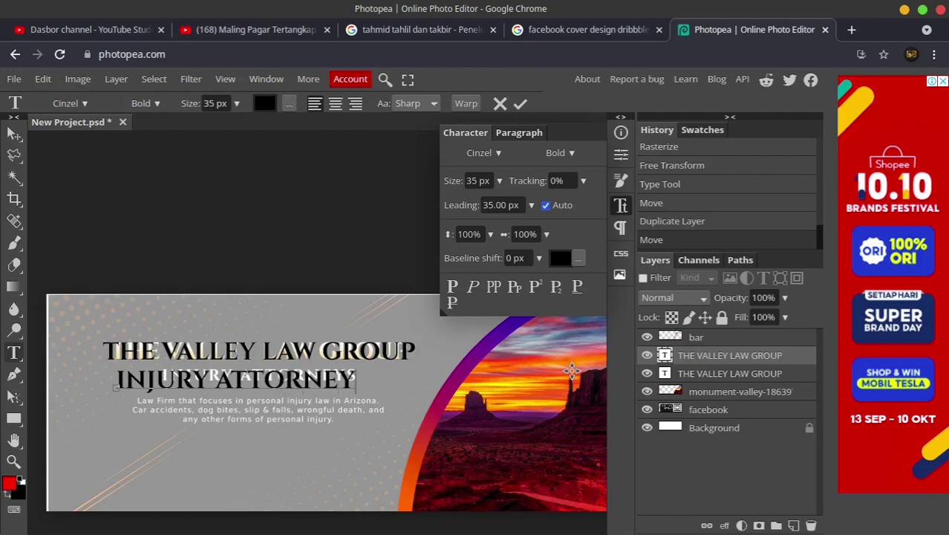
type("S")
key("ctrl+a")
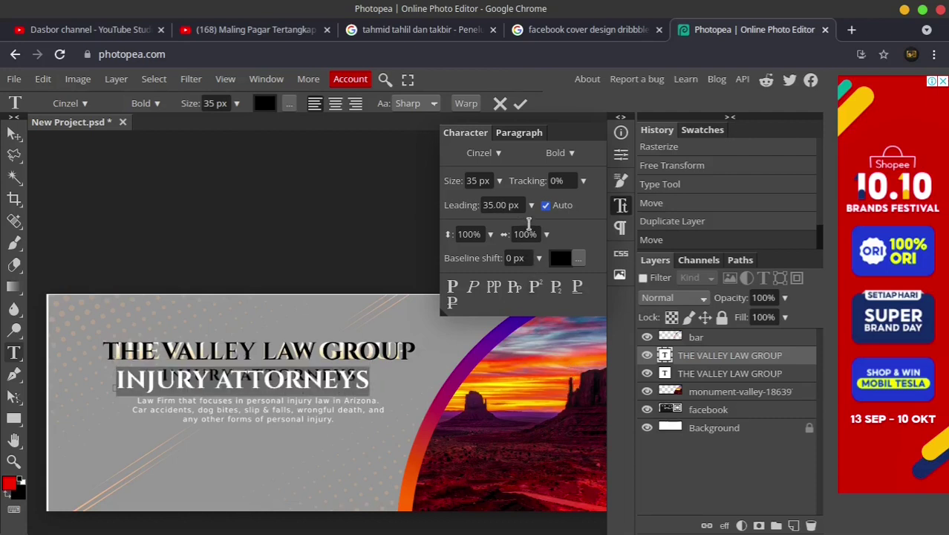
left_click(478, 180)
type("25")
key("Return")
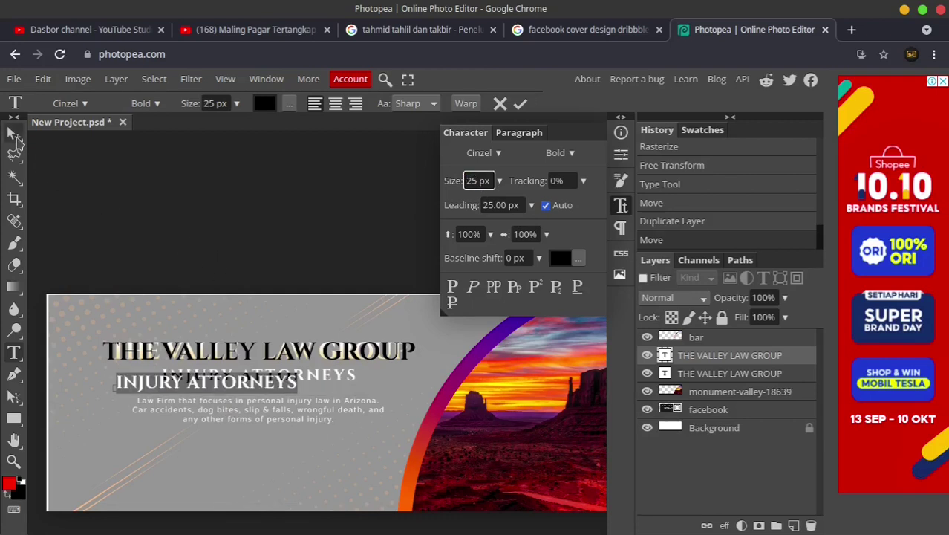
- Place INJURY ATTORNEYS under the title and centre both layers horizontally
left_click(15, 135)
left_click_drag(221, 386, 282, 386)
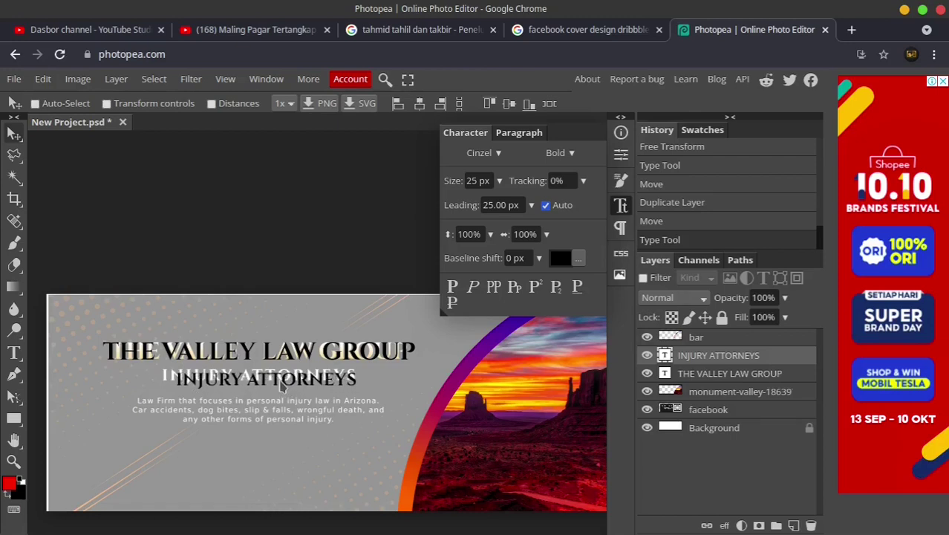
key("Down")
key("Up")
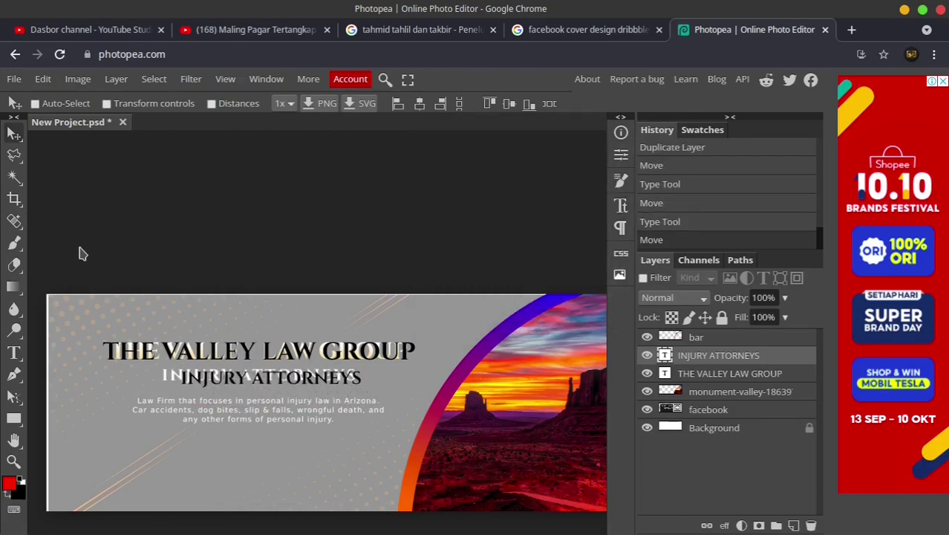
key("Left")
key("Left")
key("Left")
key("Left")
key("Left")
key("Up")
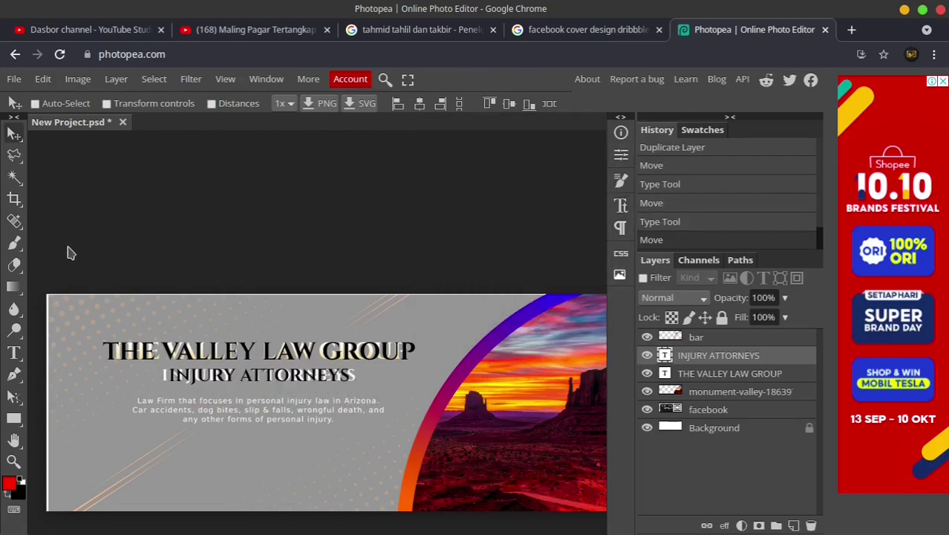
mouse_move(238, 376)
left_mouse_down()
mouse_move(251, 369)
mouse_move(253, 377)
left_mouse_up()
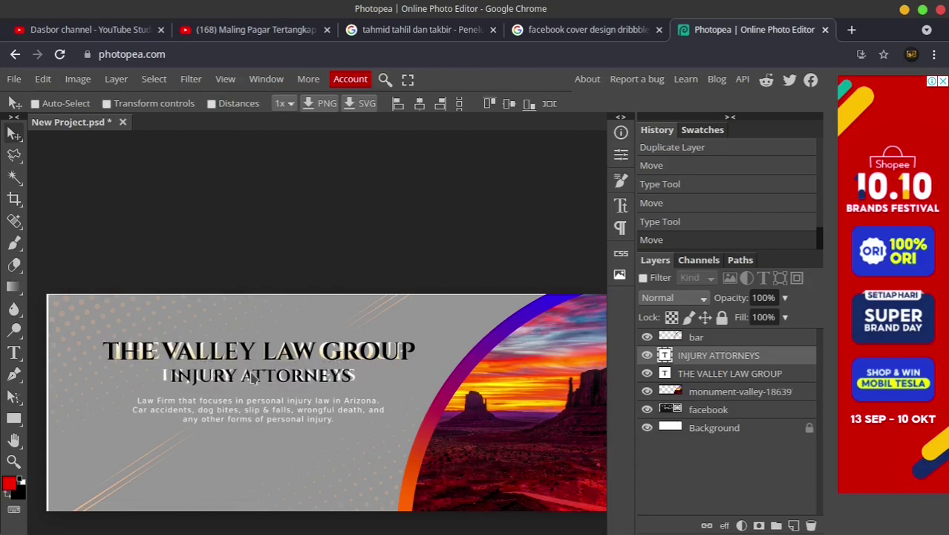
left_click(716, 373, "ctrl")
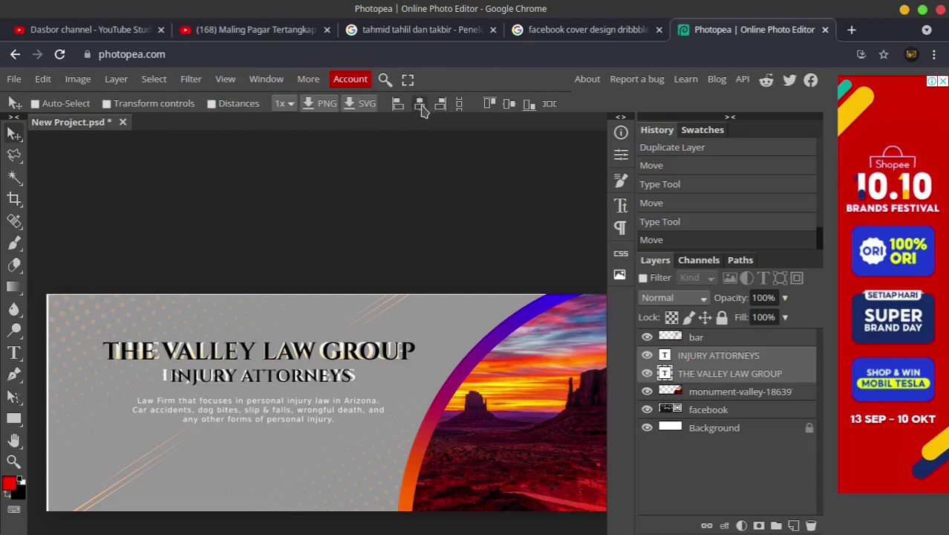
left_click(420, 106)
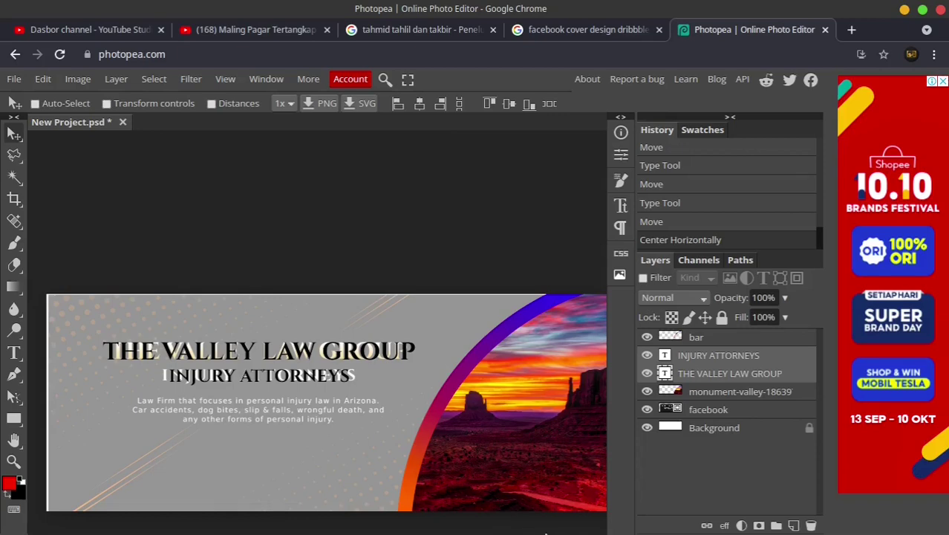
- Copy the description paragraph text from the dark cover design in Inkscape
left_click(635, 514)
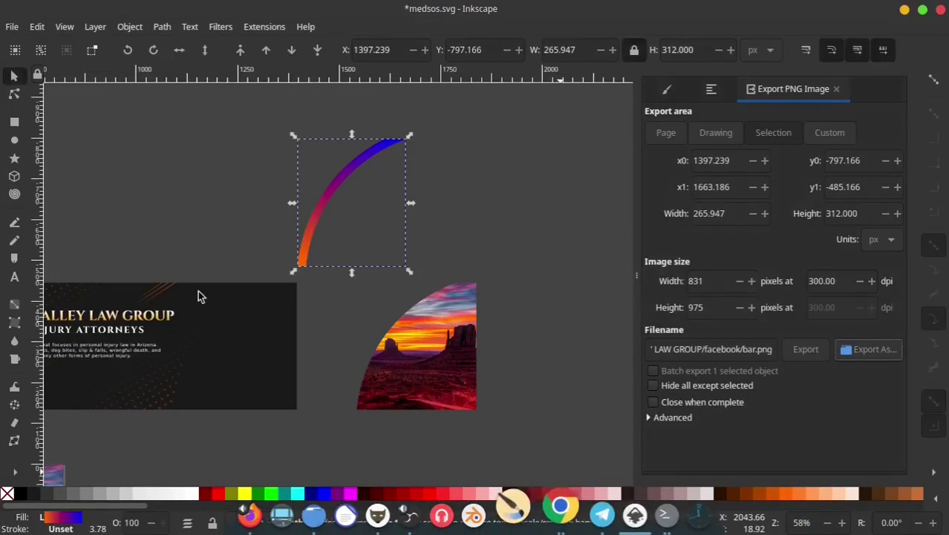
left_click_drag(116, 358, 285, 315)
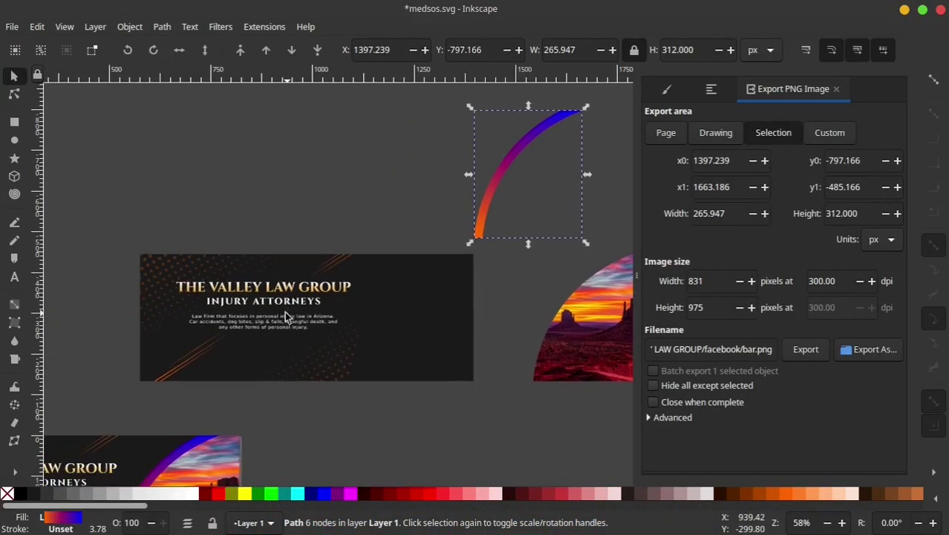
left_click(14, 276)
left_click(286, 321)
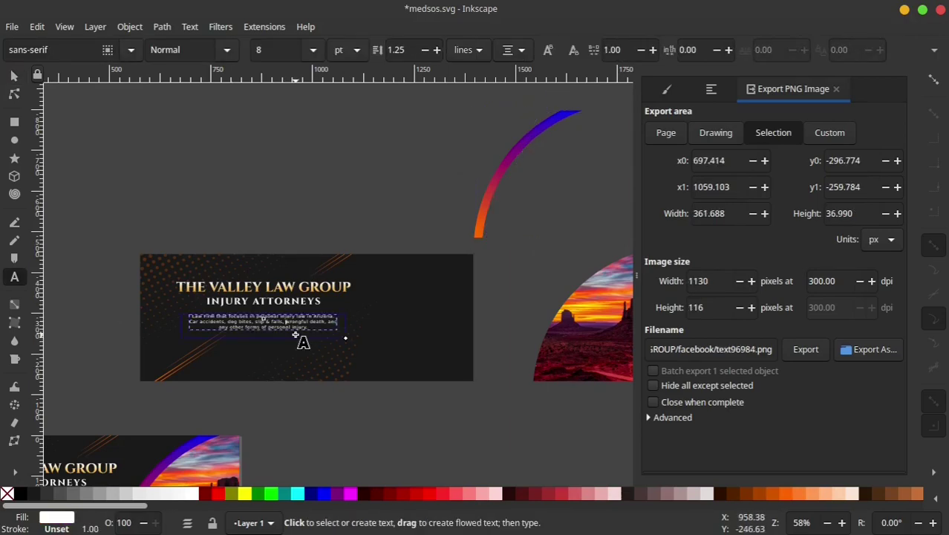
key("ctrl+a")
scroll(281, 325, "up", 2)
right_click(286, 322)
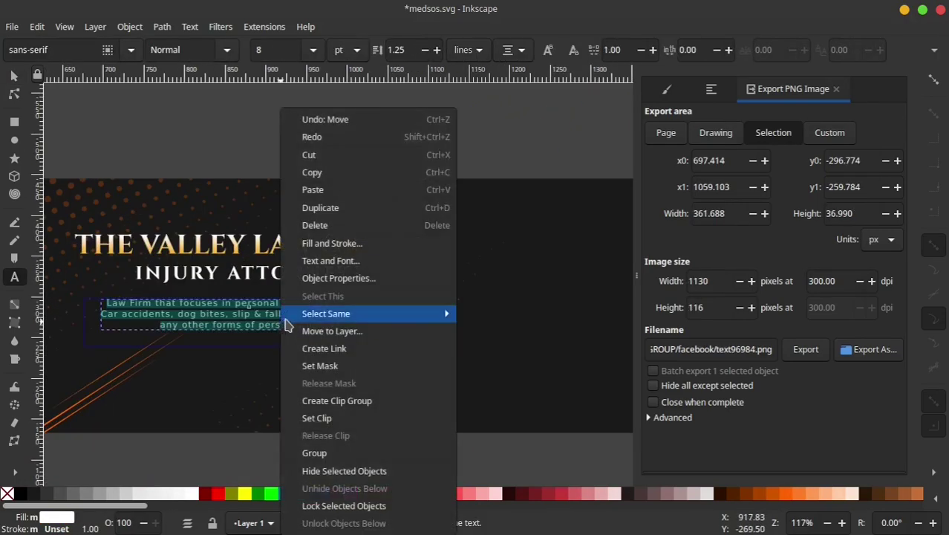
left_click(330, 191)
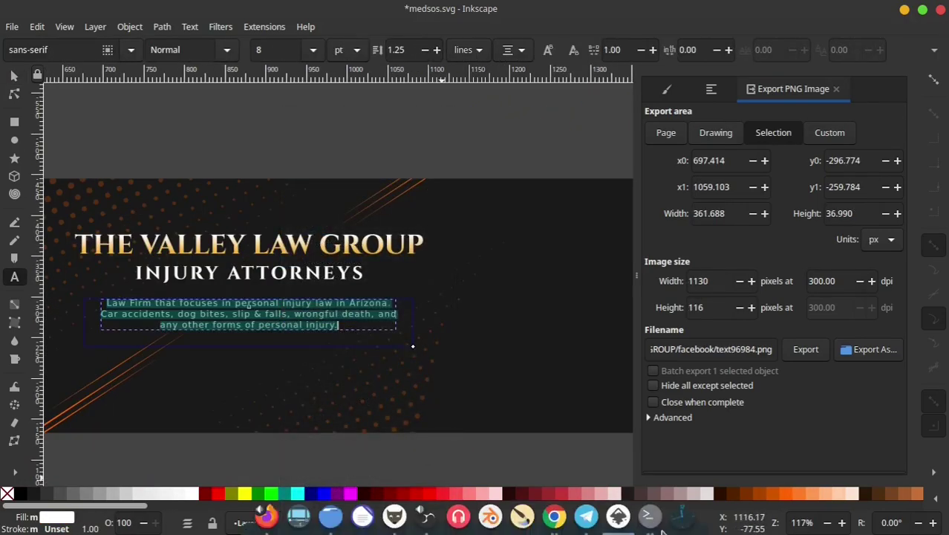
- Bring the Photopea browser window back to the front
left_click(554, 515)
left_click(554, 515)
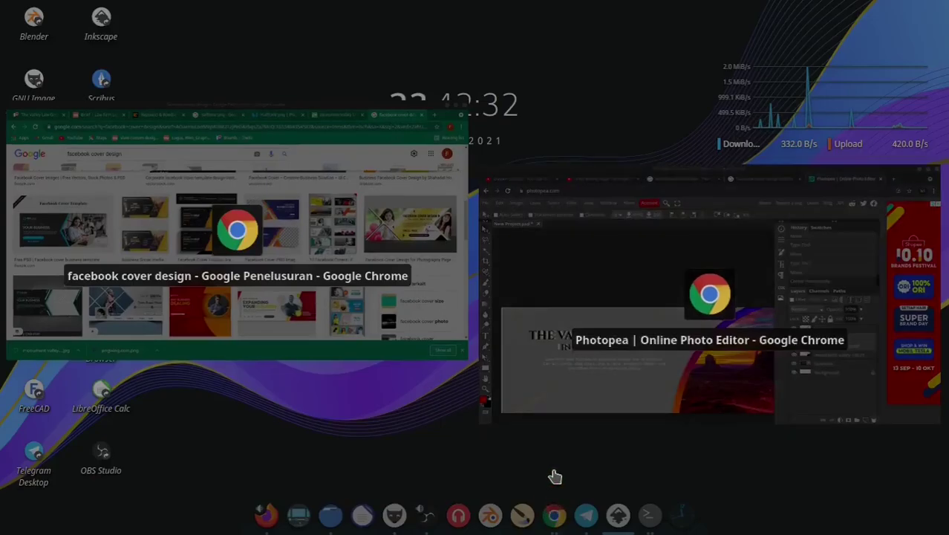
left_click(585, 390)
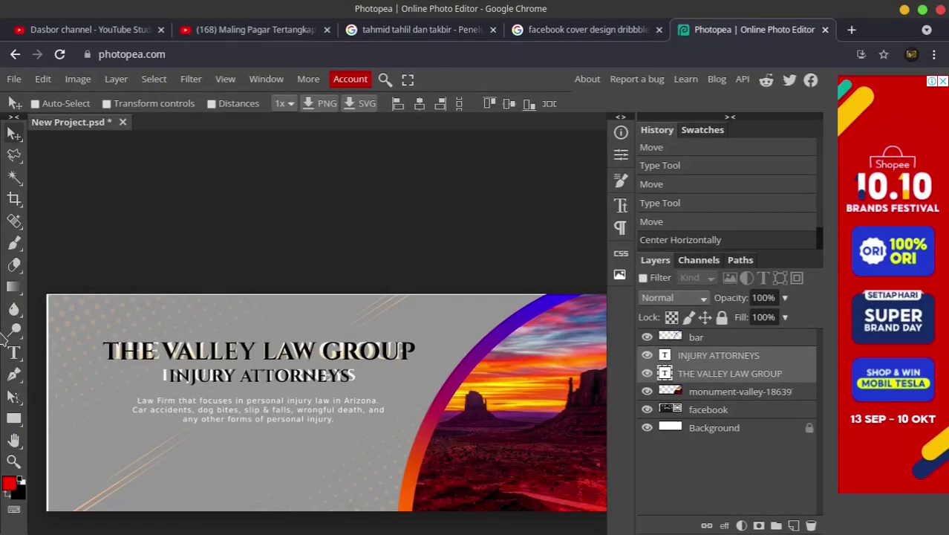
- Set the pasted description paragraph's font to Poppins
left_click(13, 354)
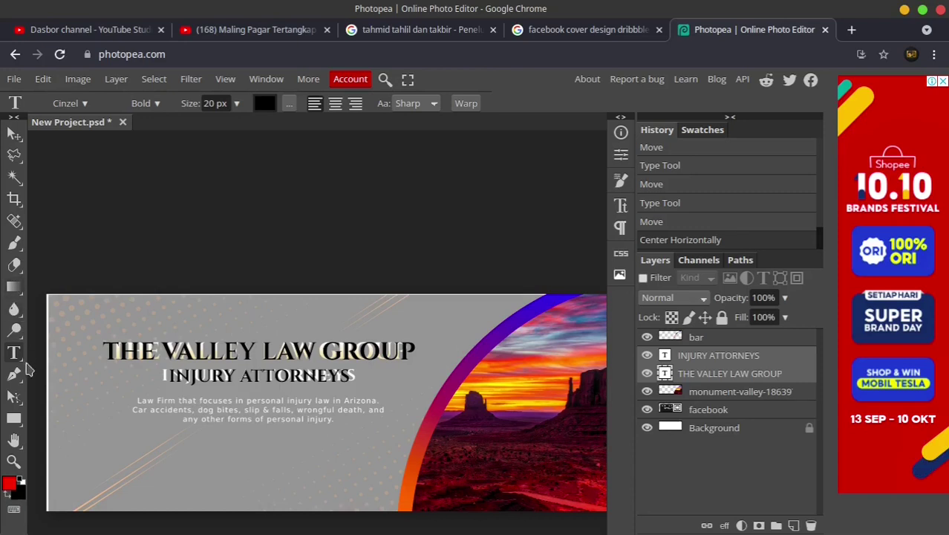
key("ctrl+a")
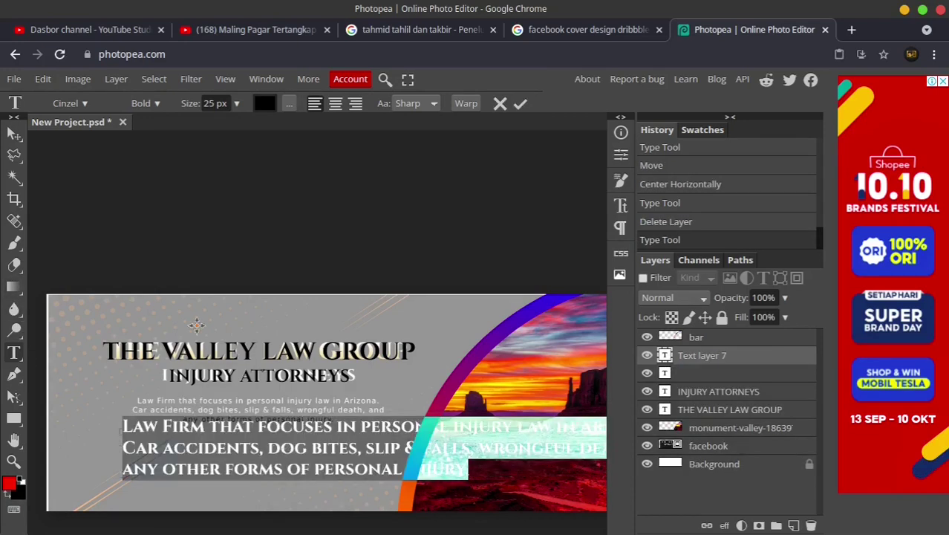
left_click(66, 103)
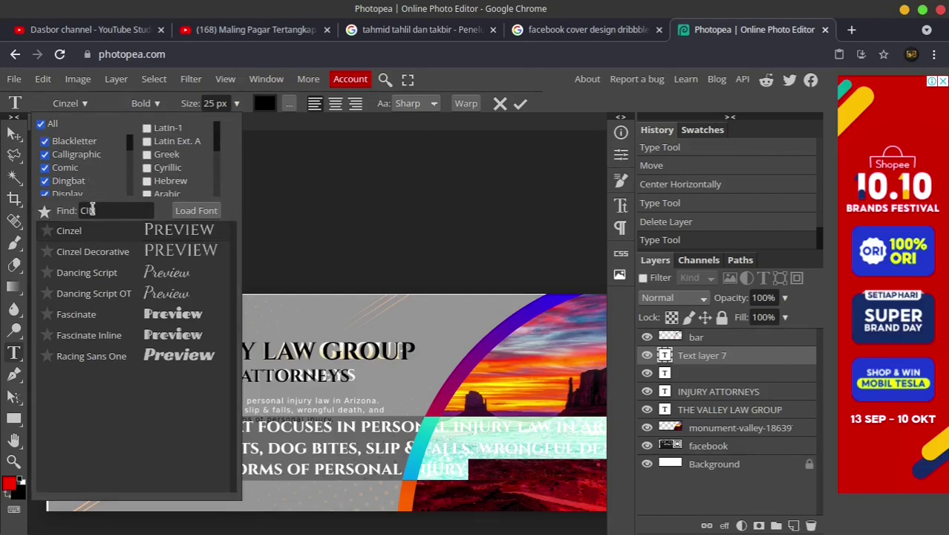
double_click(91, 210)
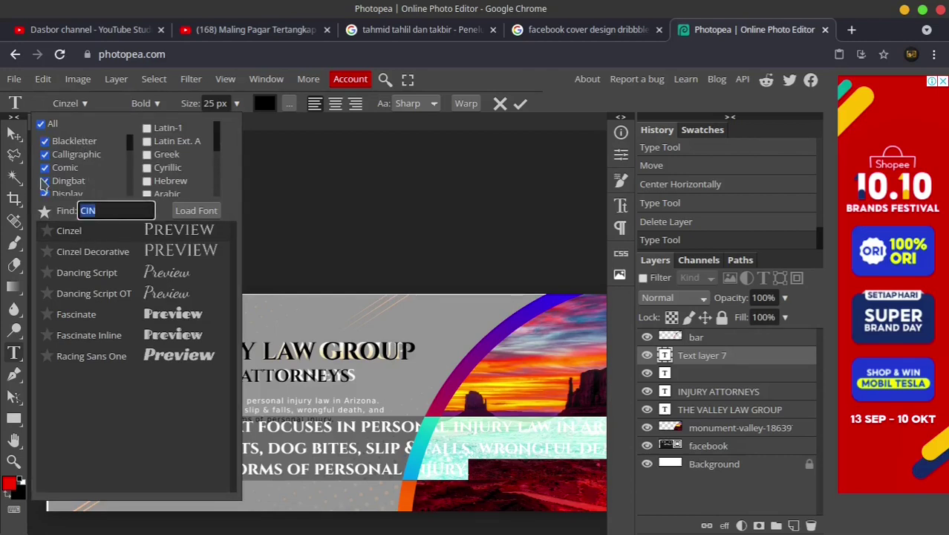
type("POP")
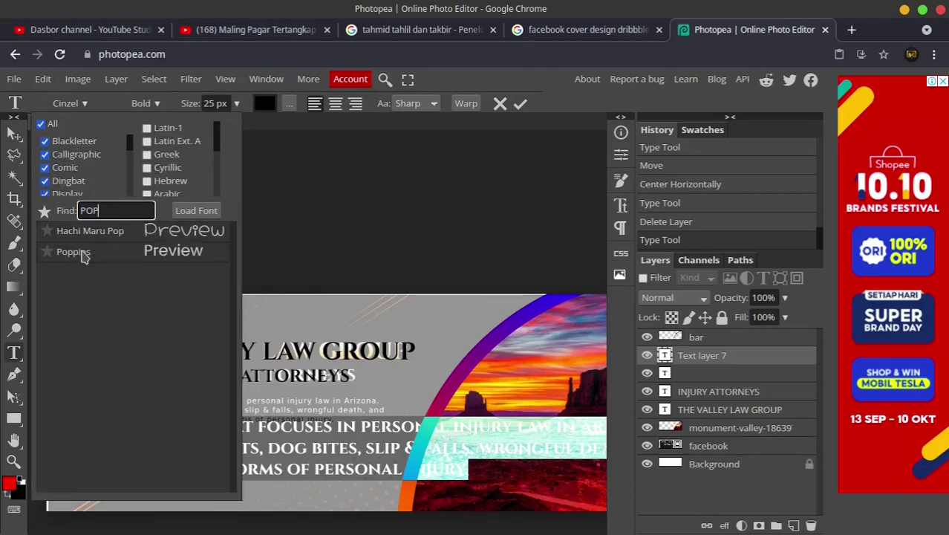
left_click(74, 252)
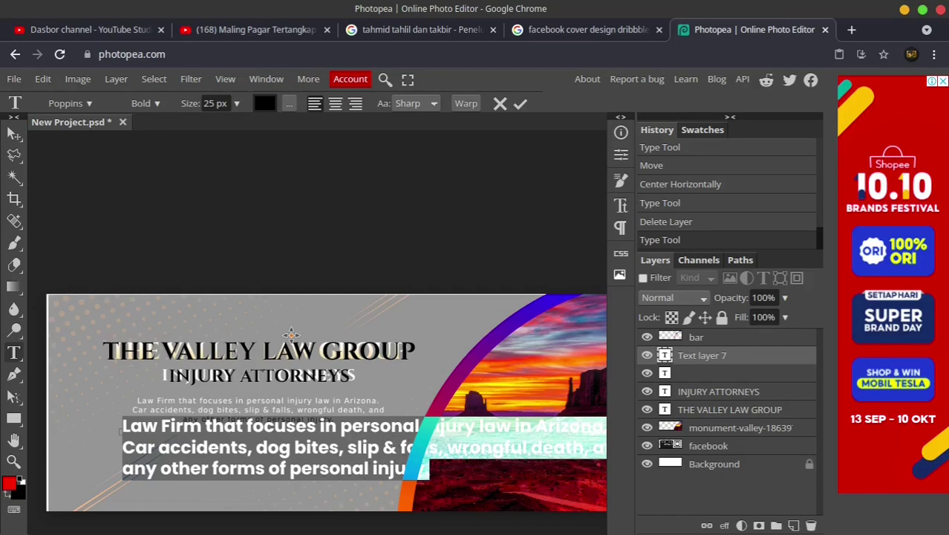
- Give the paragraph Medium weight at 10 px and finish editing
left_click(158, 104)
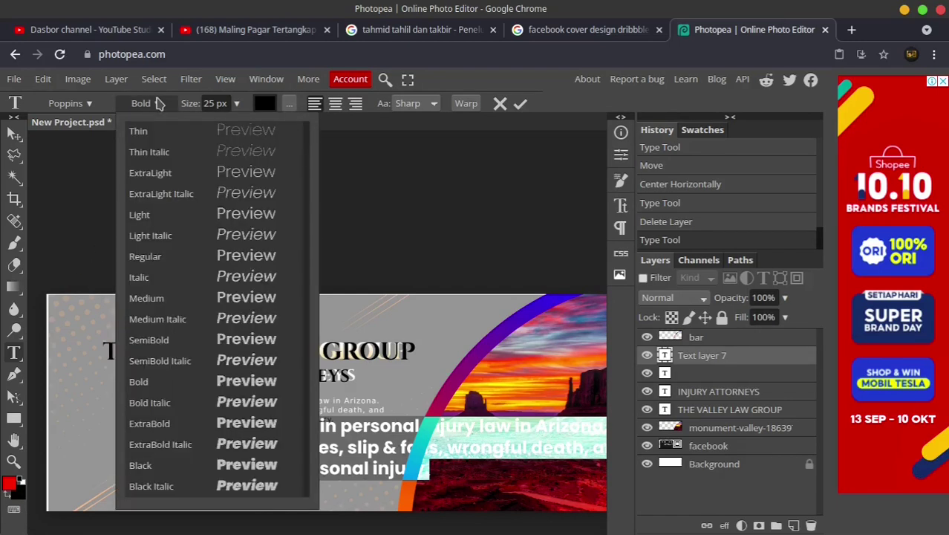
left_click(156, 132)
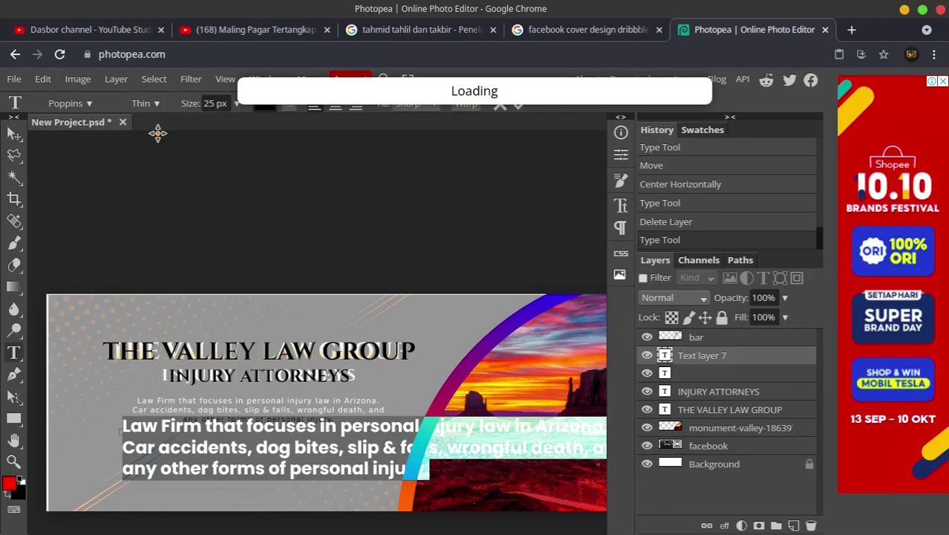
left_click(81, 103)
left_click(82, 104)
left_click(149, 103)
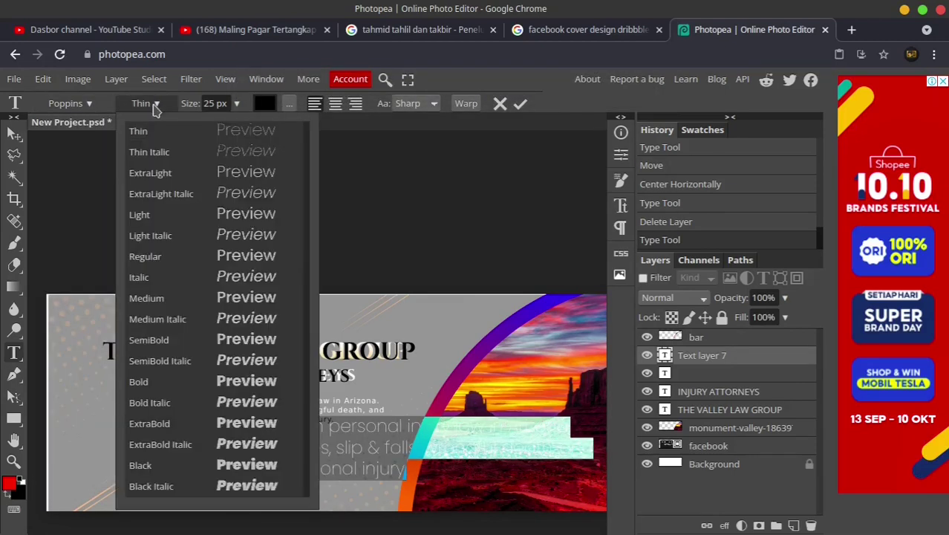
left_click(152, 300)
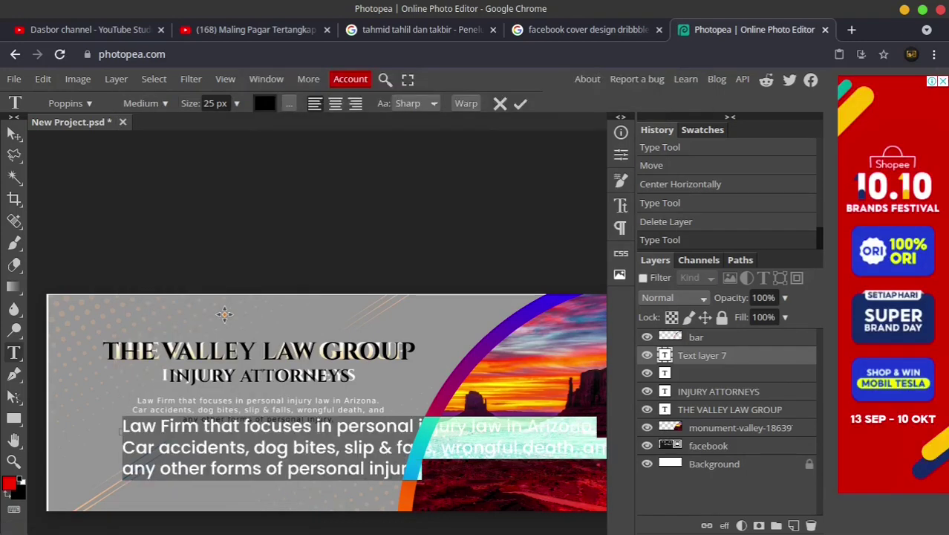
double_click(215, 103)
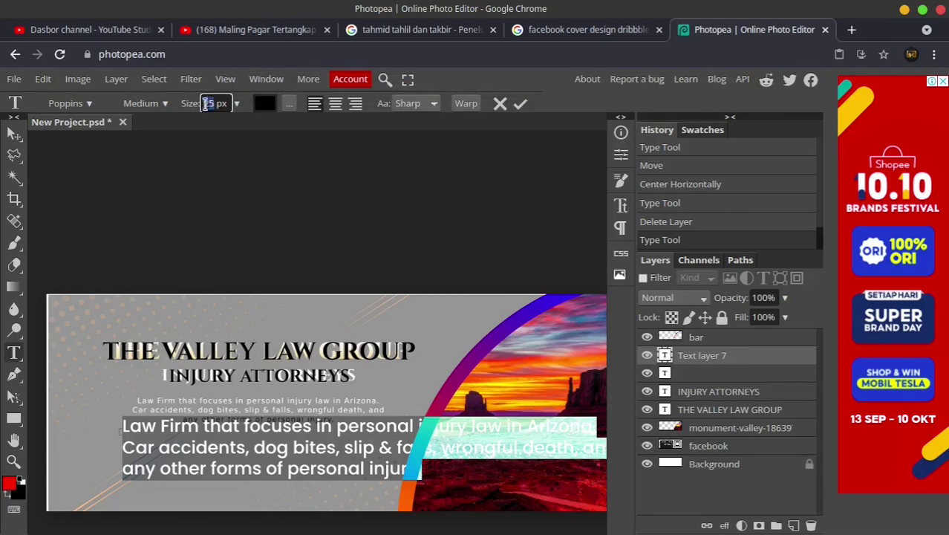
type("10")
key("Return")
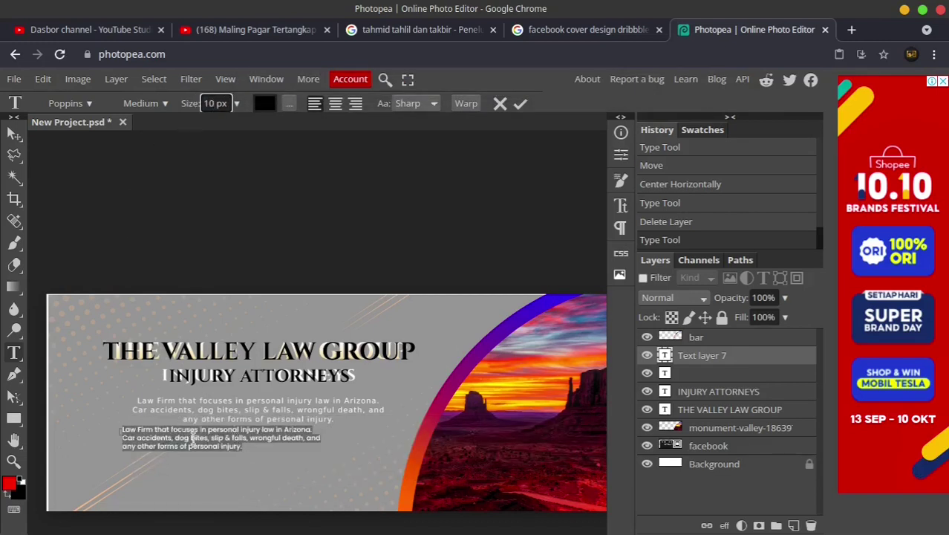
left_click(192, 438)
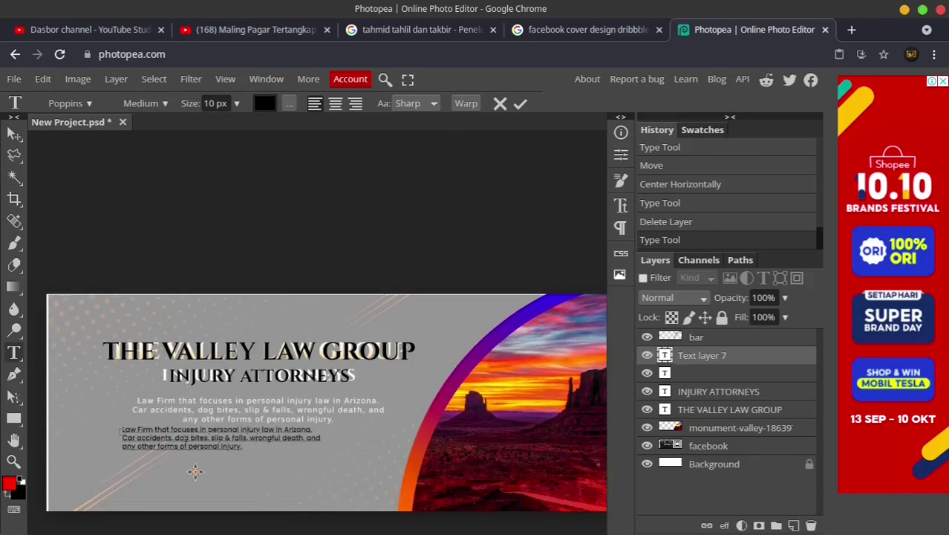
scroll(194, 466, "down", 2)
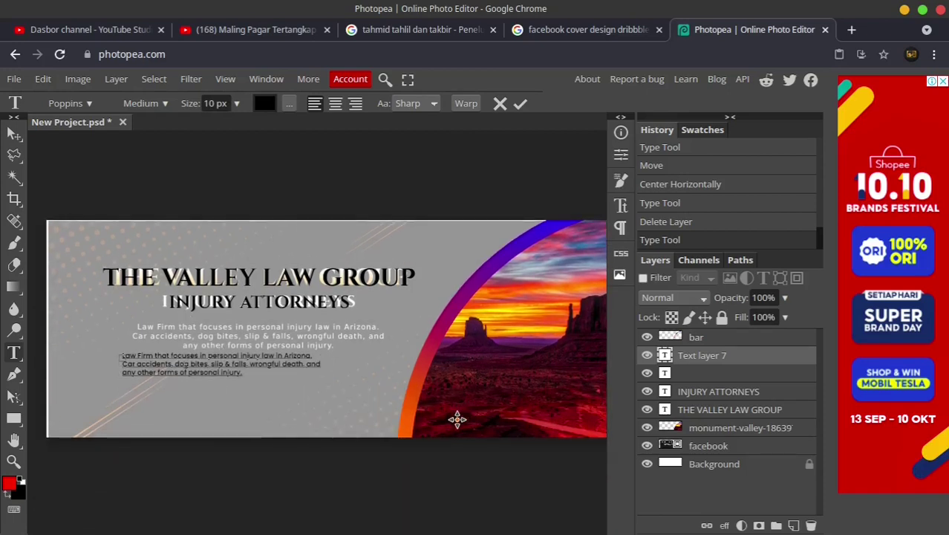
- Centre-align the dark description paragraph and enlarge it to 12 px
left_click(14, 133)
scroll(192, 406, "up", 2)
scroll(223, 387, "up", 1)
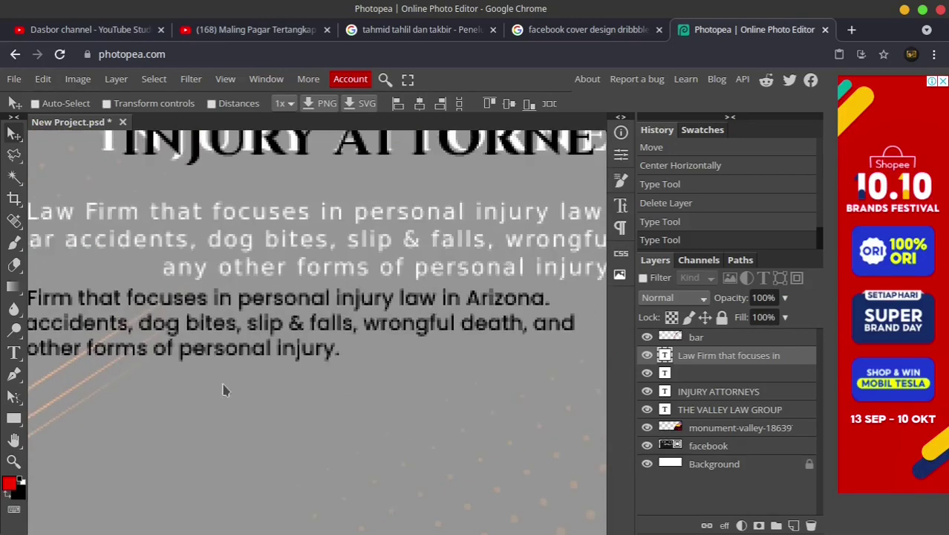
scroll(223, 388, "down", 1)
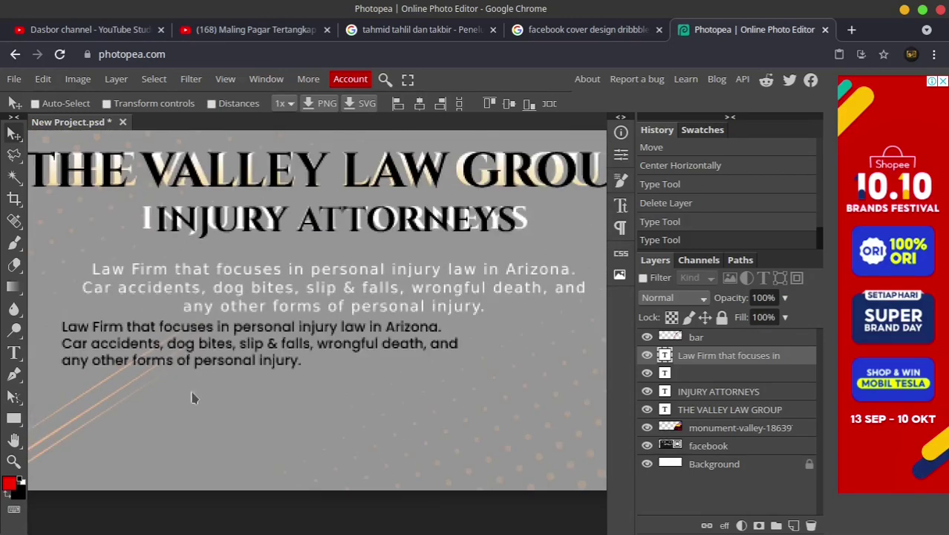
left_click(14, 352)
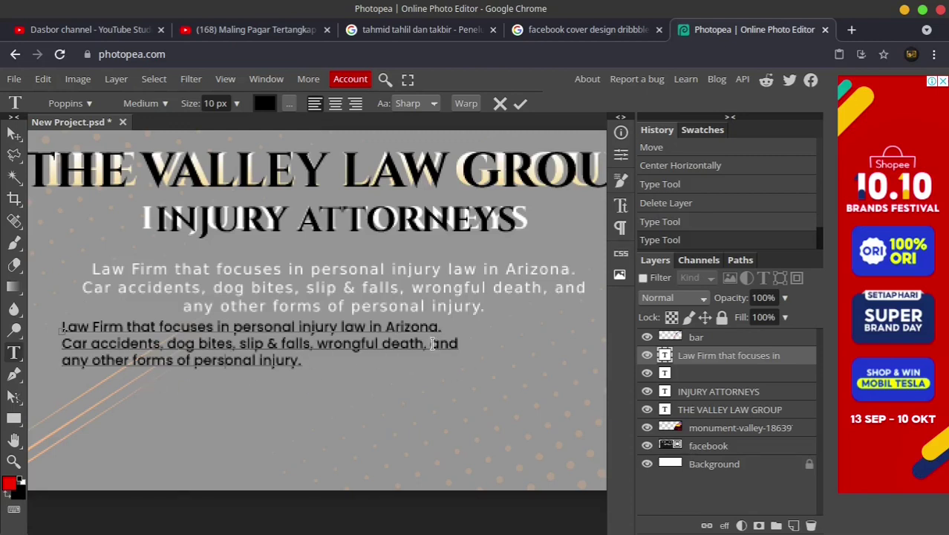
left_click_drag(299, 363, 43, 311)
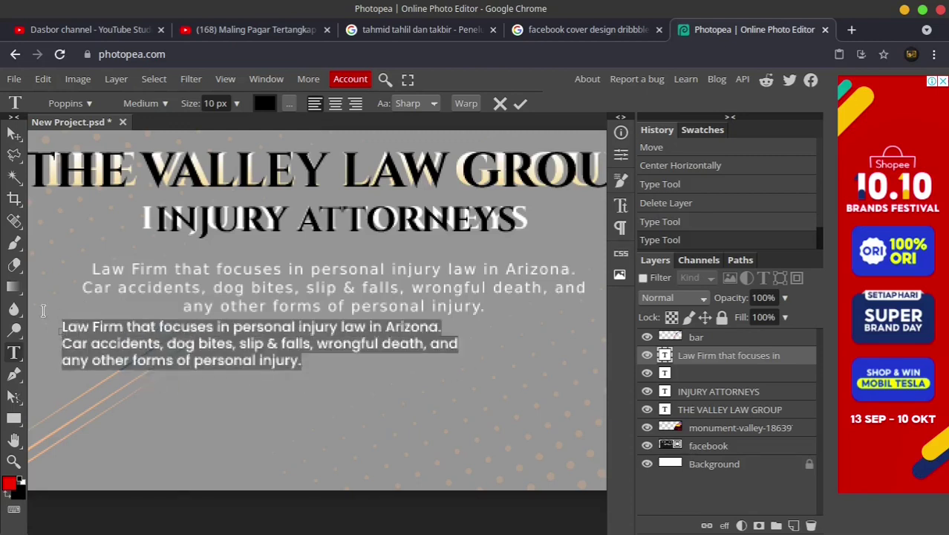
left_click(335, 103)
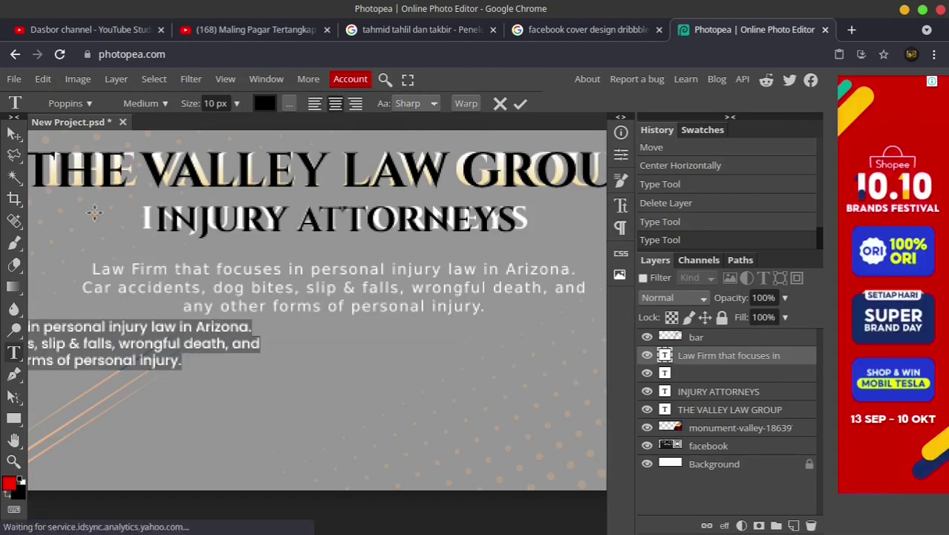
left_click(215, 102)
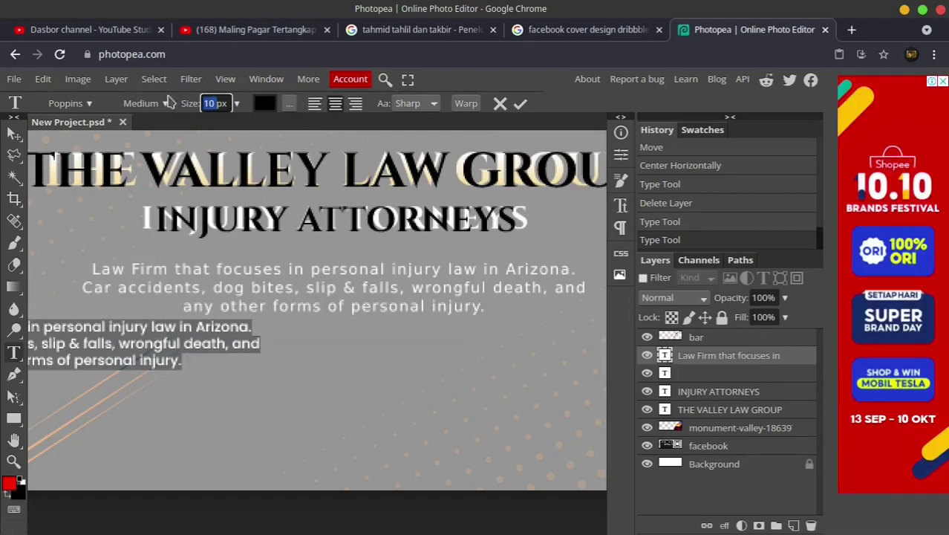
type("1")
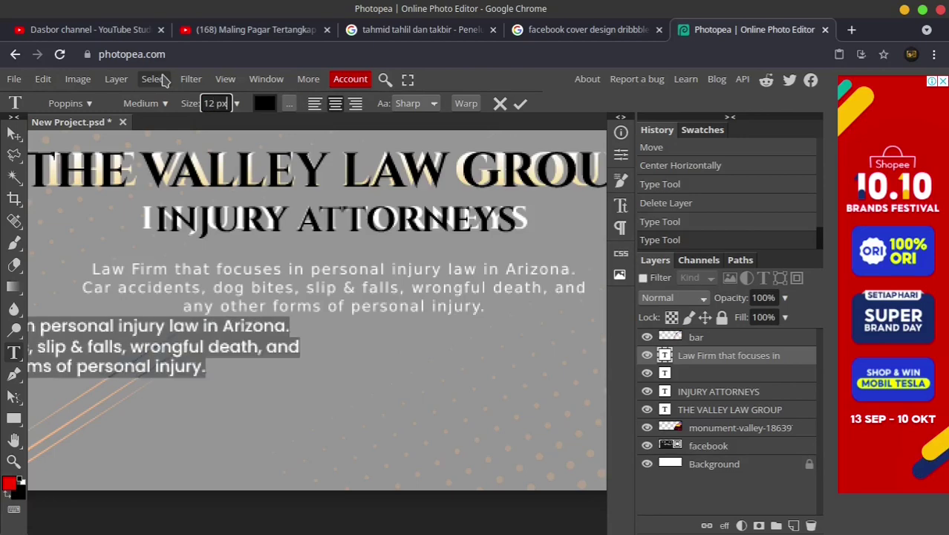
left_click(14, 132)
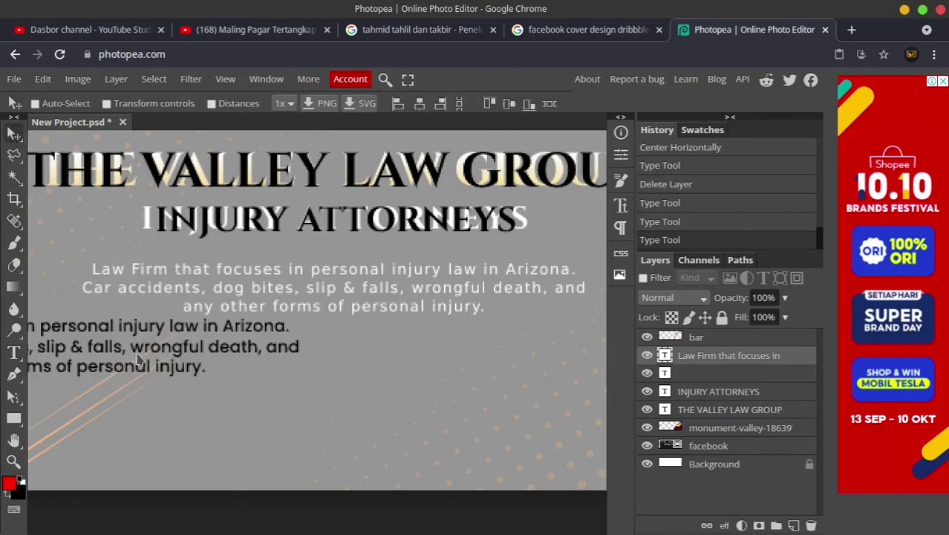
- Move the dark paragraph onto the original paragraph and fit the banner in view
left_click_drag(128, 351, 404, 294)
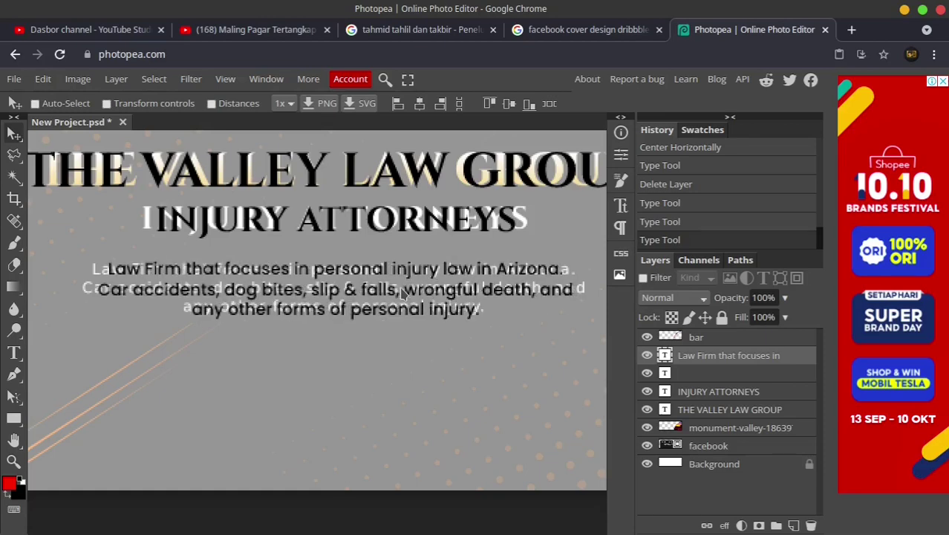
left_click_drag(404, 295, 402, 296)
key("ctrl+0")
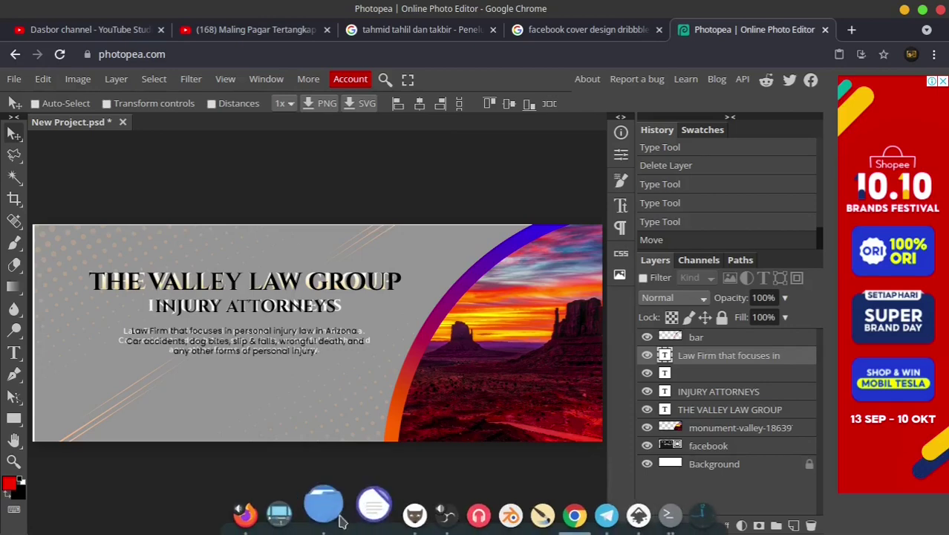
- Place HALFTONE.png and move the dots to the banner's top-left corner
left_click(14, 79)
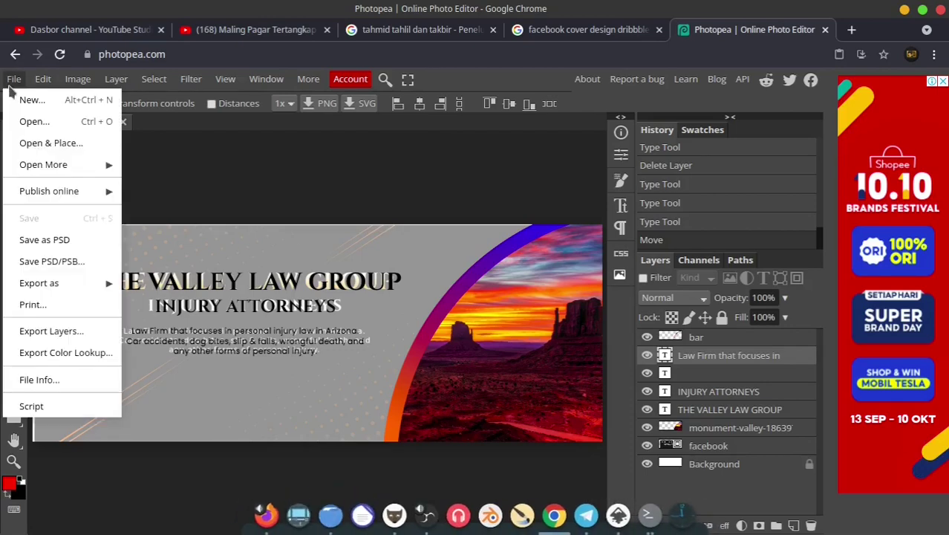
left_click(63, 153)
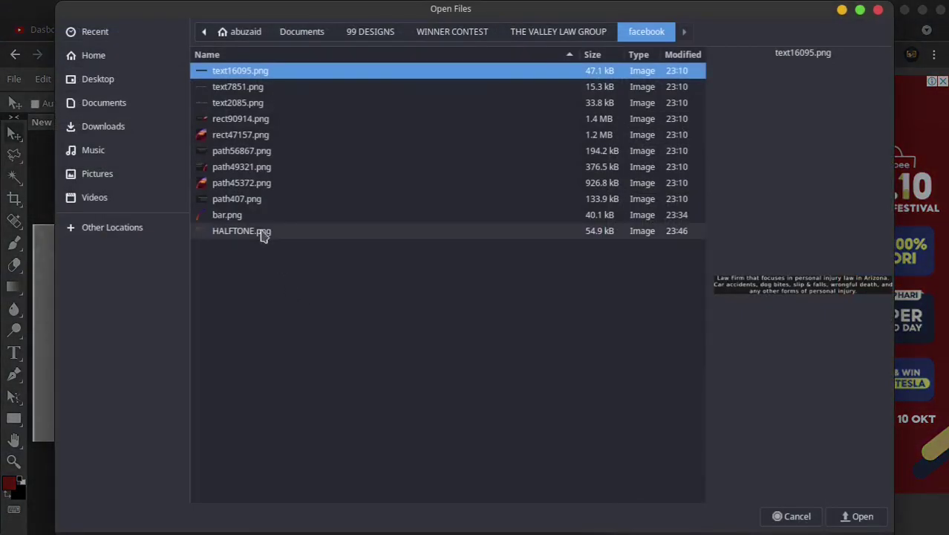
left_click(245, 238)
left_click(855, 515)
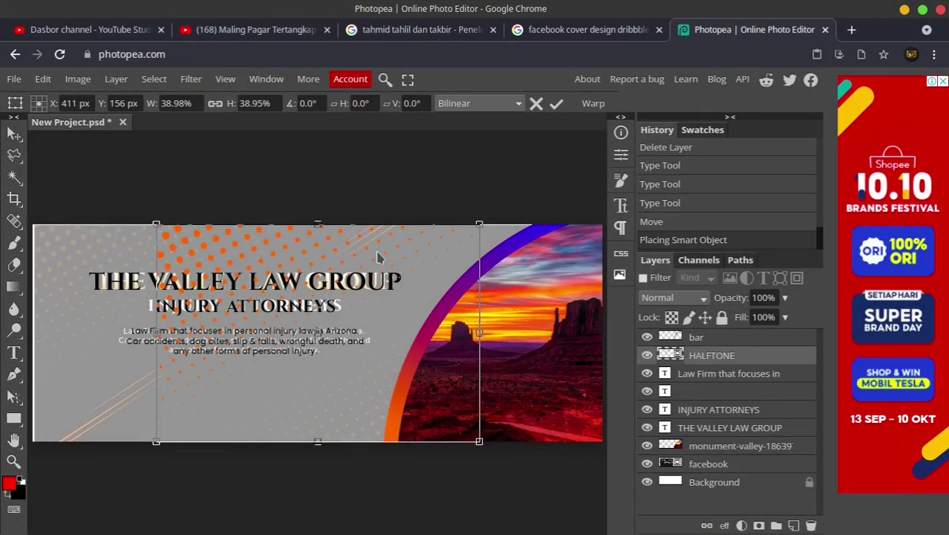
mouse_move(377, 256)
left_mouse_down()
mouse_move(255, 255)
mouse_move(233, 243)
left_mouse_up()
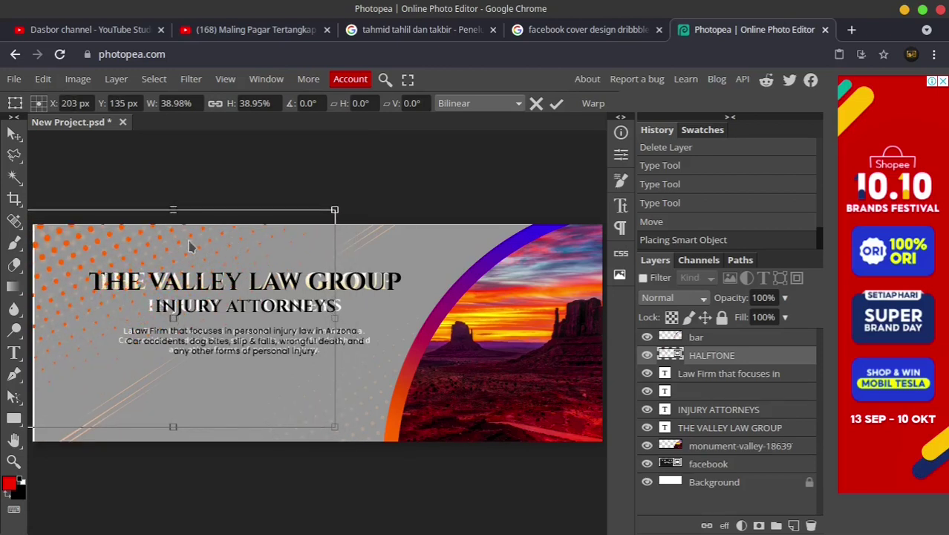
- Rasterize the HALFTONE layer, duplicate it, and show the copy's transform handles
right_click(719, 359)
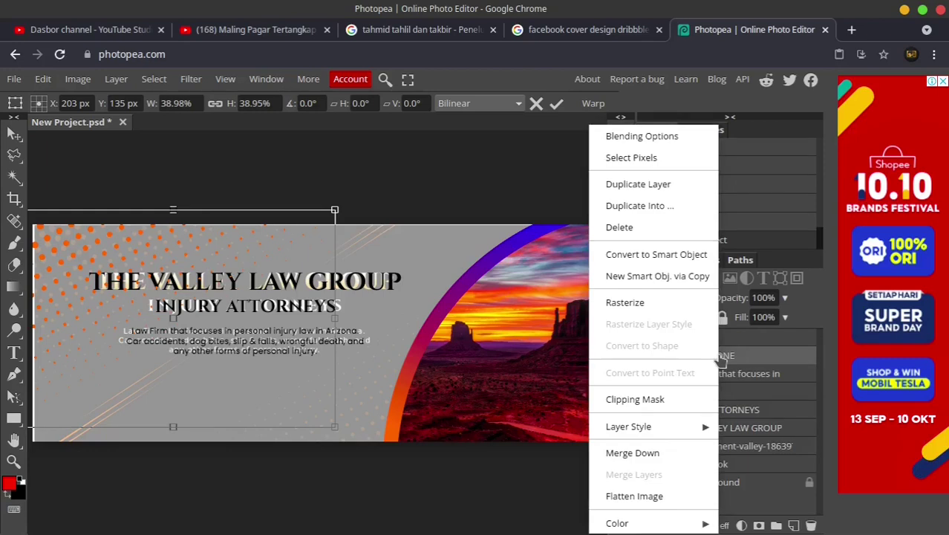
left_click(637, 303)
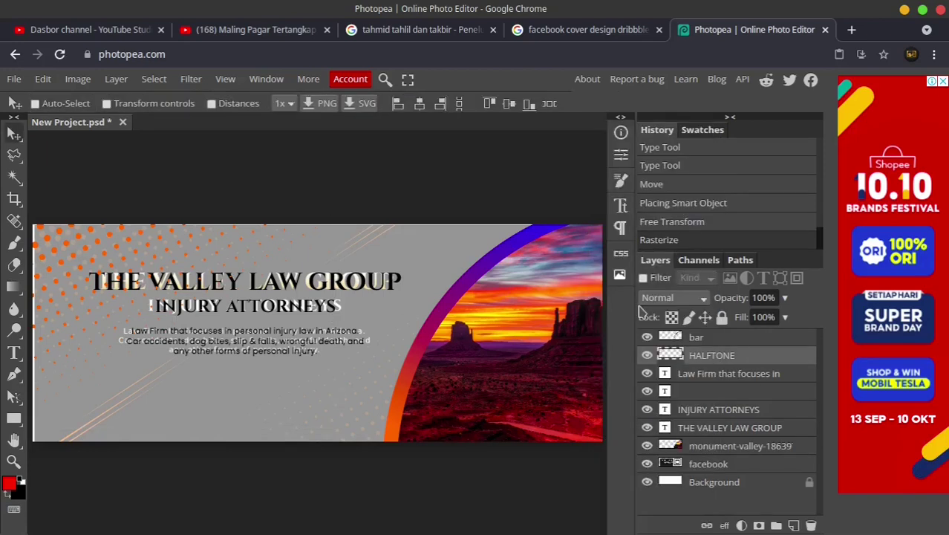
right_click(703, 361)
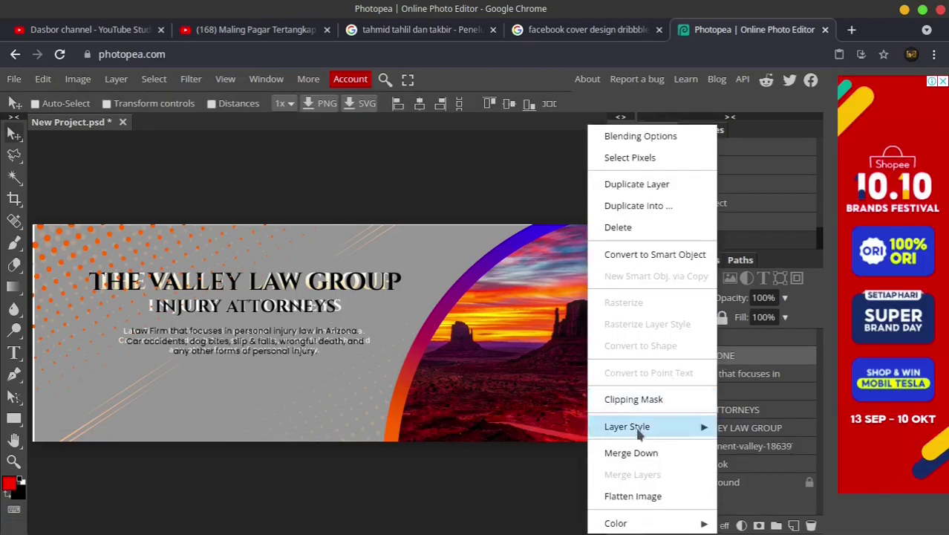
left_click(638, 185)
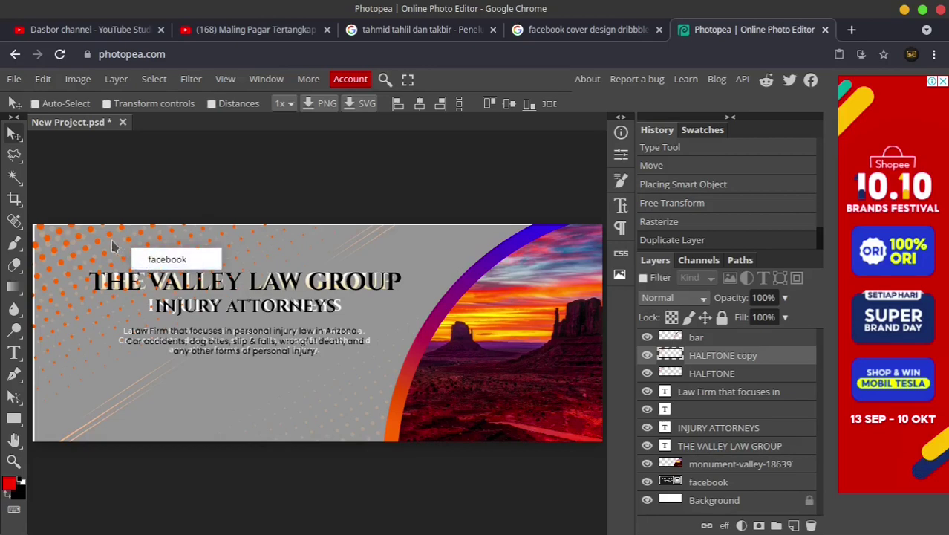
mouse_move(83, 249)
left_mouse_down()
mouse_move(451, 356)
mouse_move(336, 381)
left_mouse_up()
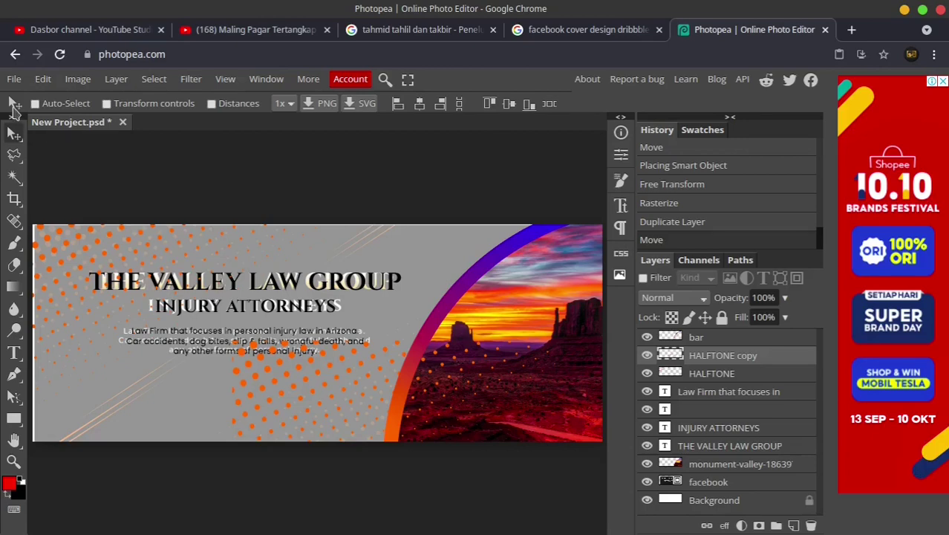
left_click(107, 104)
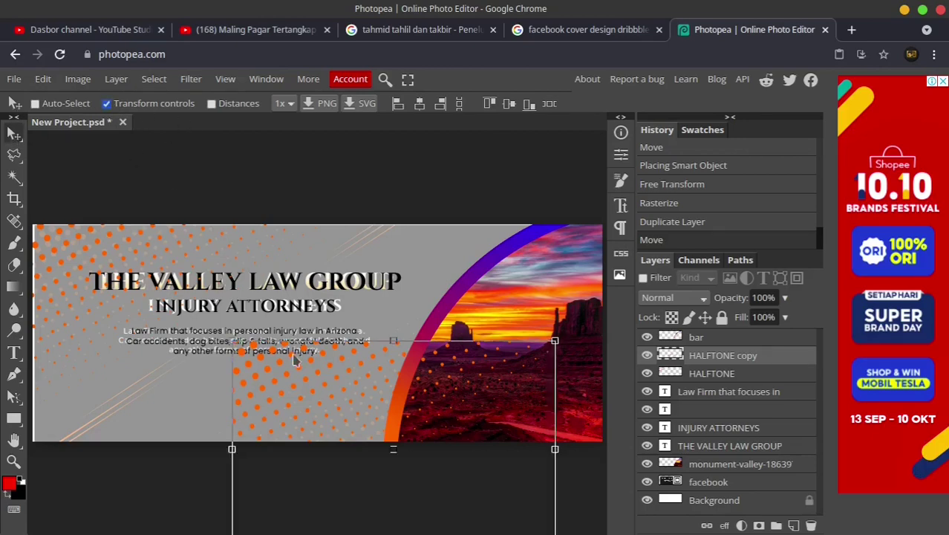
left_click_drag(460, 396, 330, 291)
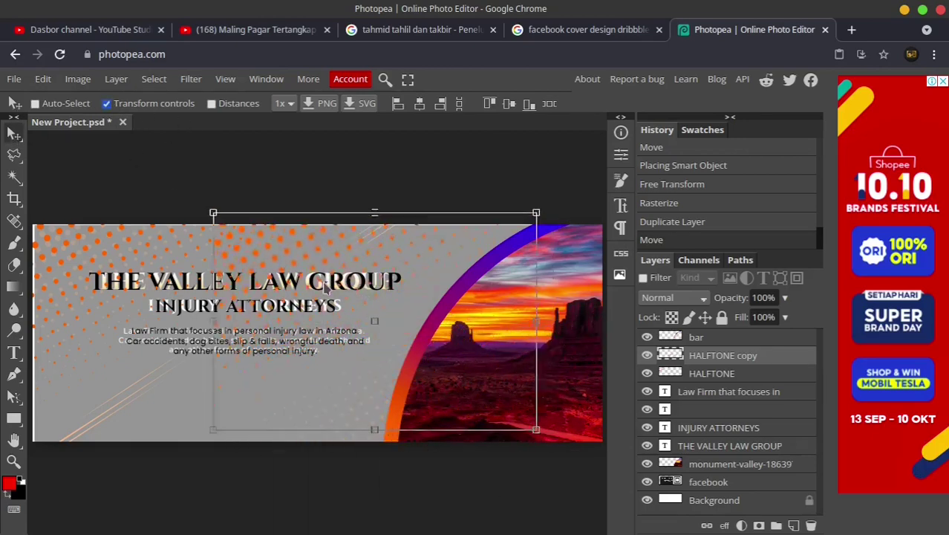
- Flip the copy horizontally and vertically, shrink it near the arc, and lasso along the arc
left_click(42, 80)
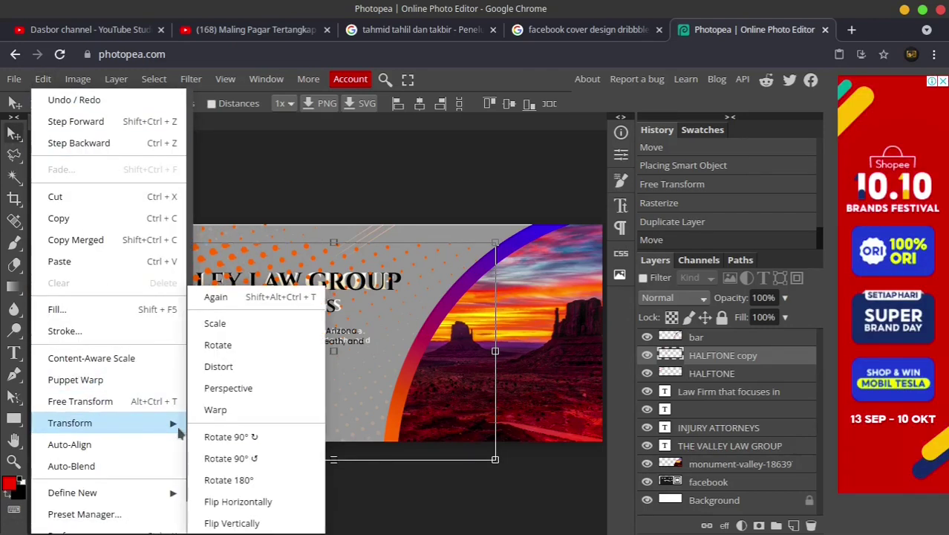
mouse_move(70, 422)
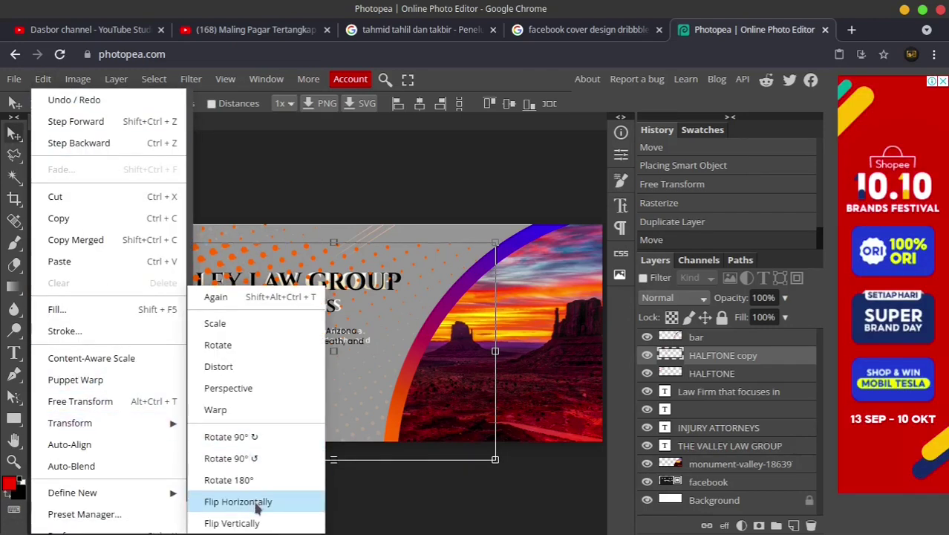
left_click(257, 502)
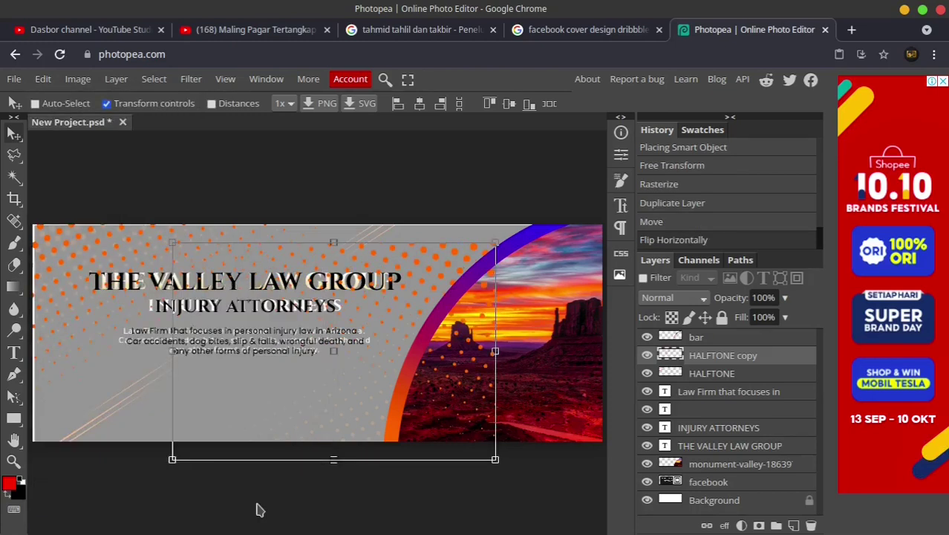
left_click(42, 79)
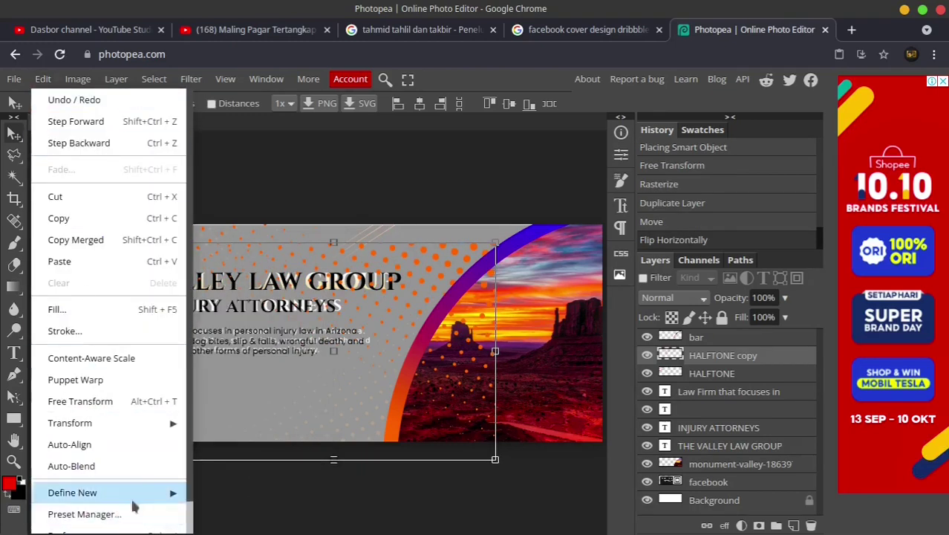
mouse_move(112, 422)
left_click(236, 520)
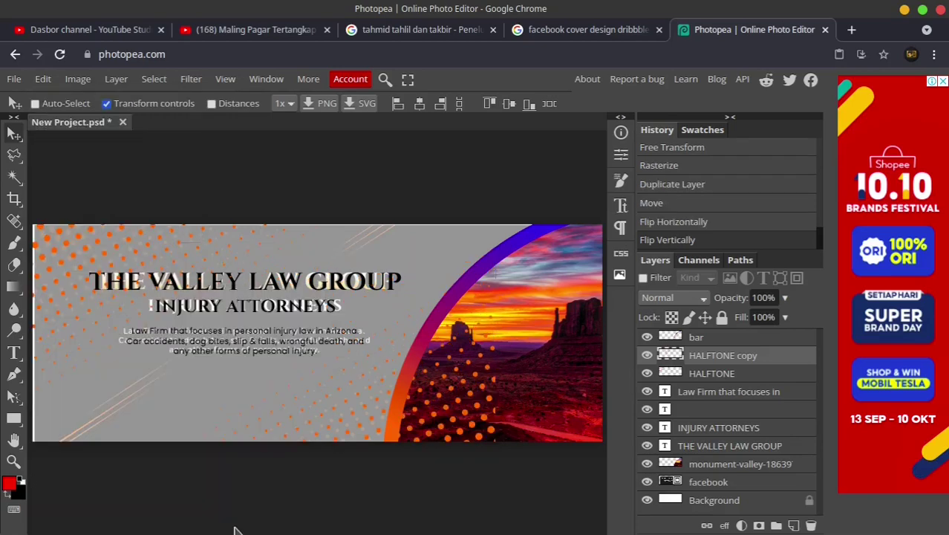
left_click_drag(407, 408, 395, 438)
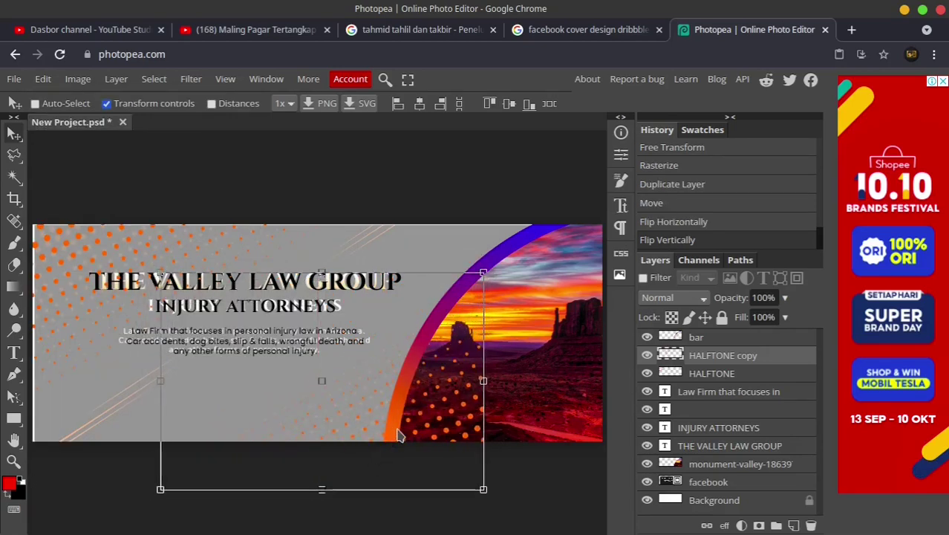
mouse_move(484, 271)
left_mouse_down()
mouse_move(417, 360)
mouse_move(381, 381)
left_mouse_up()
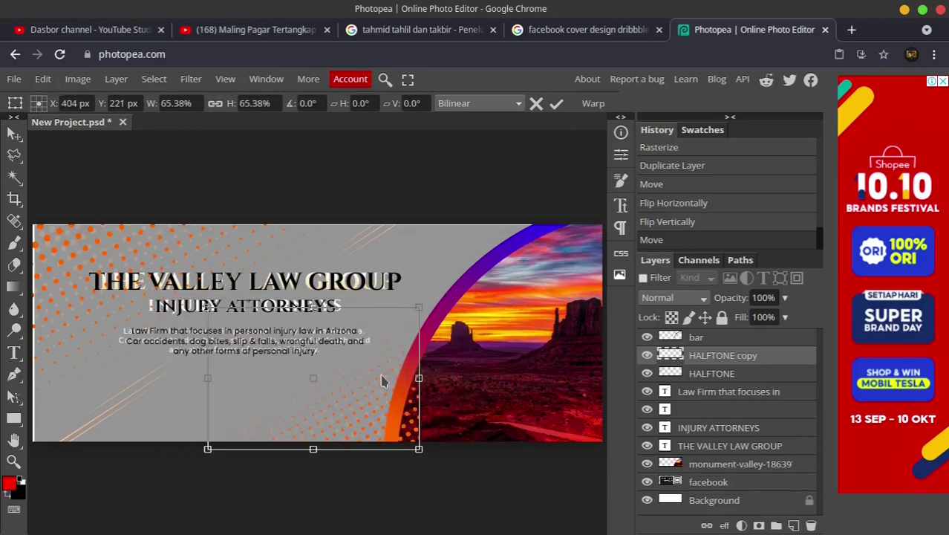
left_click_drag(382, 381, 389, 388)
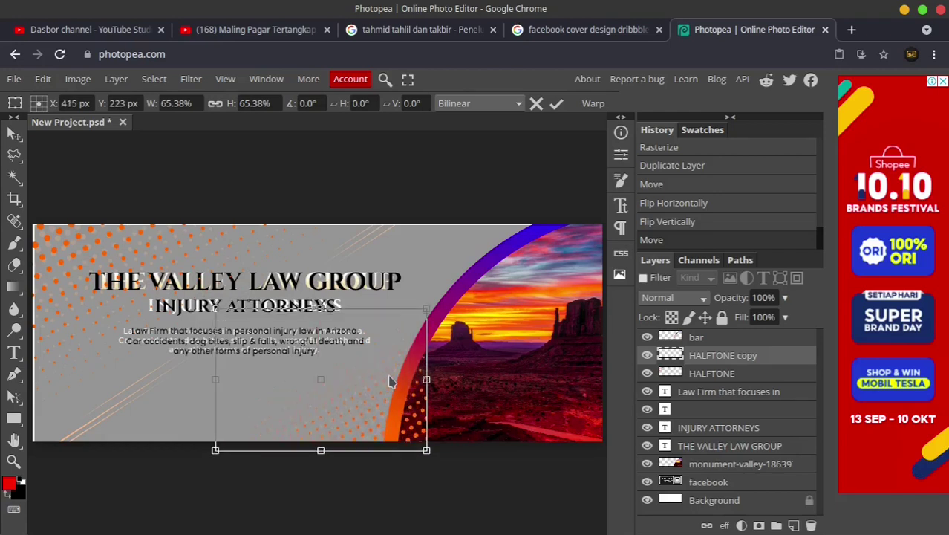
mouse_move(390, 388)
left_mouse_down()
mouse_move(376, 380)
mouse_move(385, 382)
mouse_move(379, 389)
left_mouse_up()
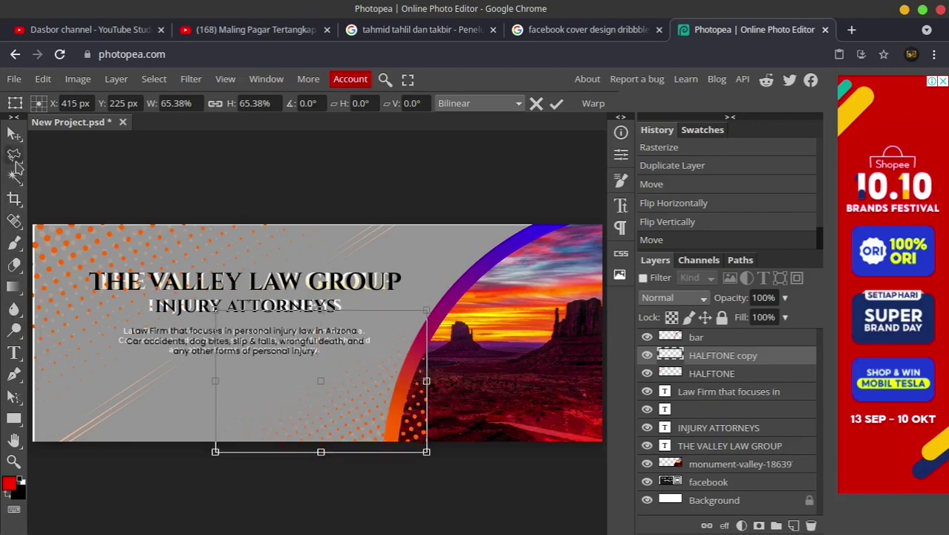
left_click(14, 155)
left_click_drag(473, 273, 408, 360)
- Clear the HALFTONE copy's dots inside the lasso beside the arc, then deselect
left_click_drag(389, 461, 478, 482)
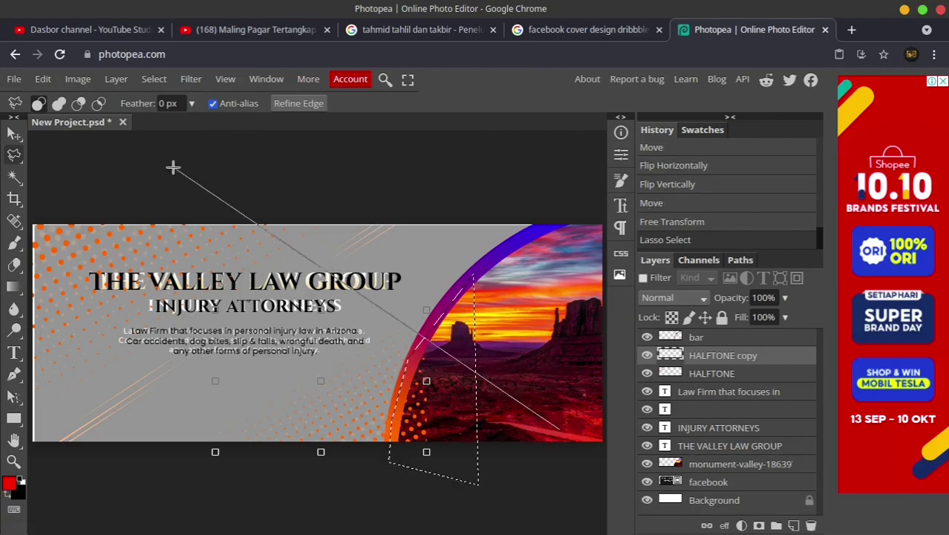
left_click(14, 133)
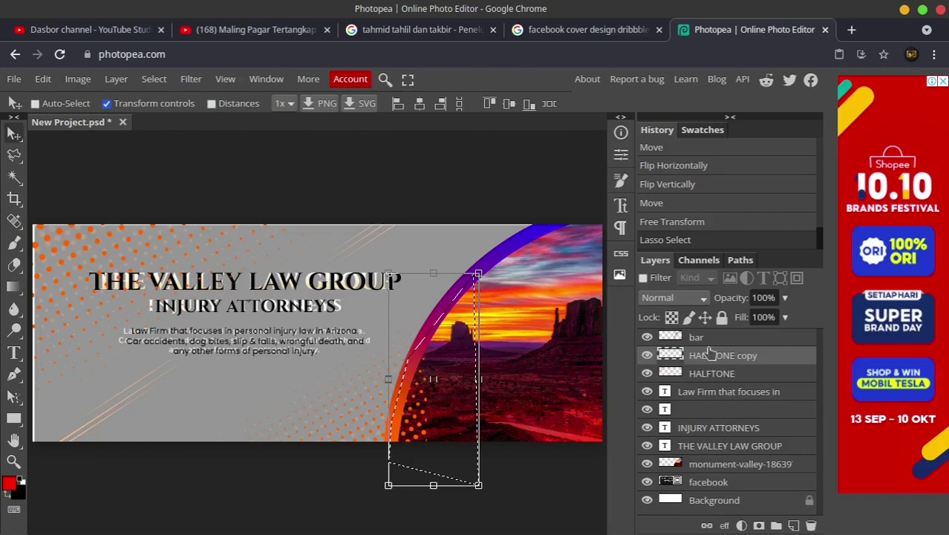
left_click(42, 79)
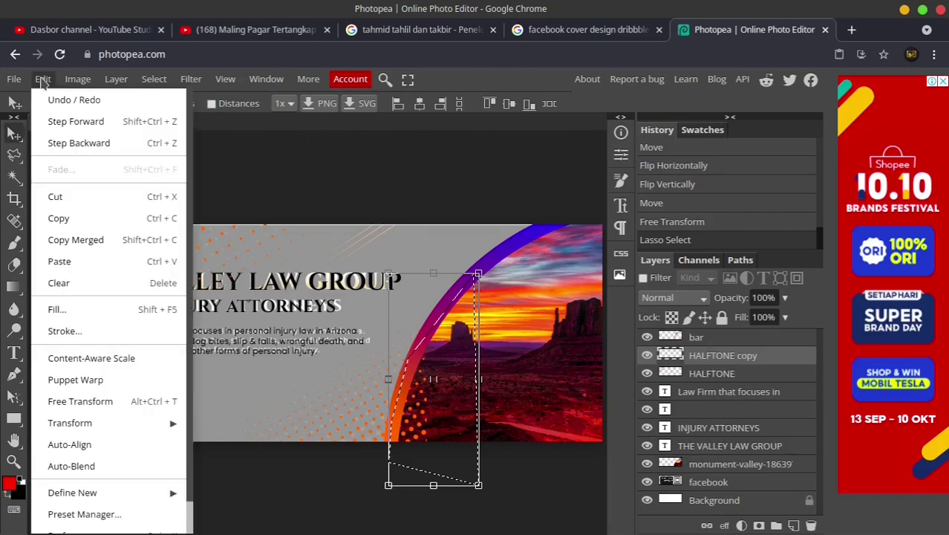
left_click(79, 284)
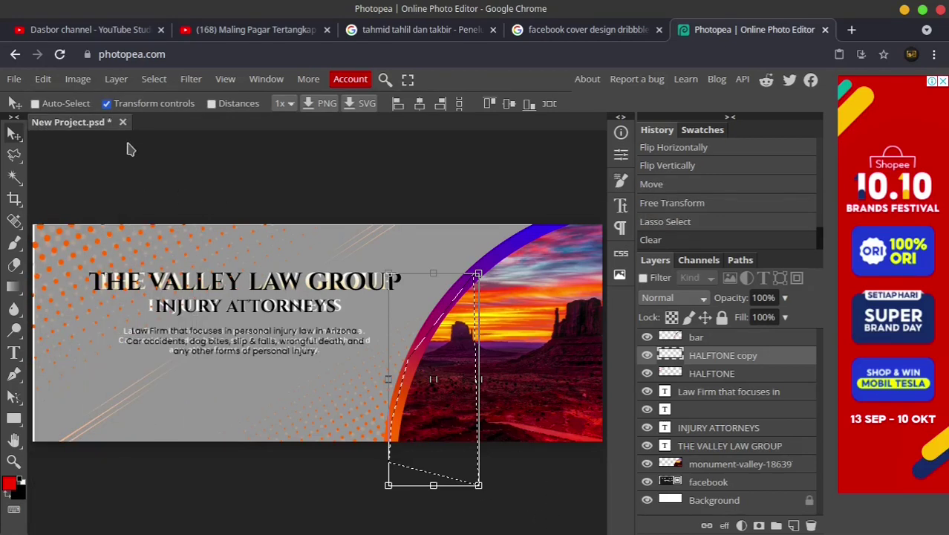
left_click(106, 104)
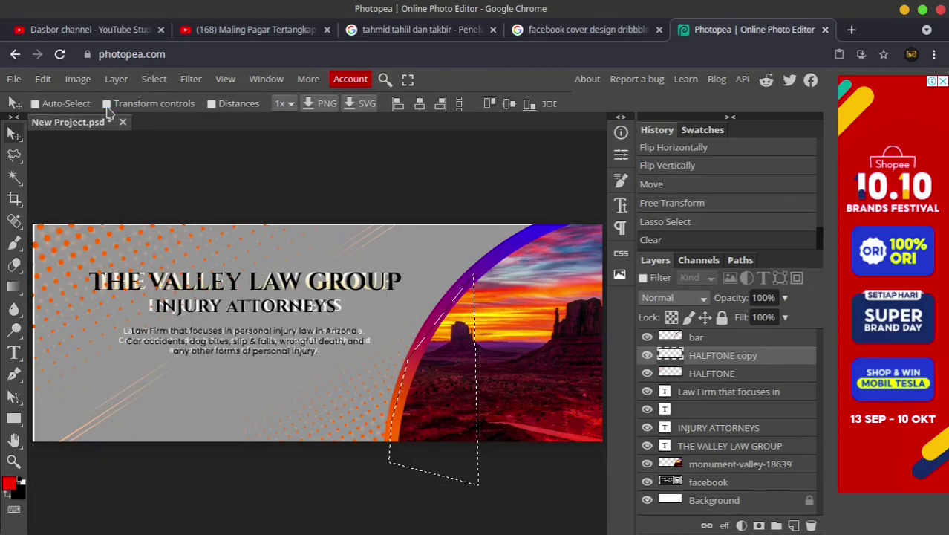
left_click(154, 79)
left_click(169, 119)
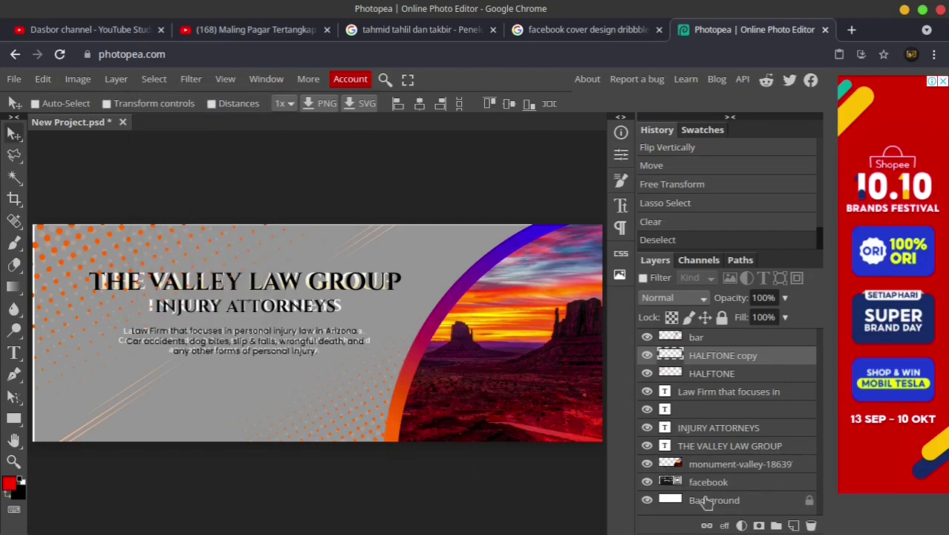
- Hide the facebook reference layer and move both HALFTONE layers below the text
left_click(646, 481)
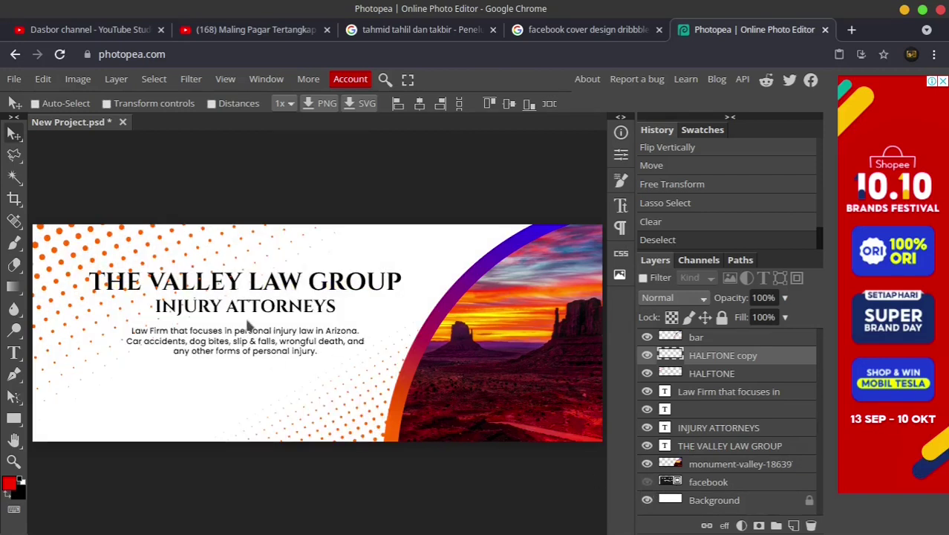
left_click(724, 377, "ctrl")
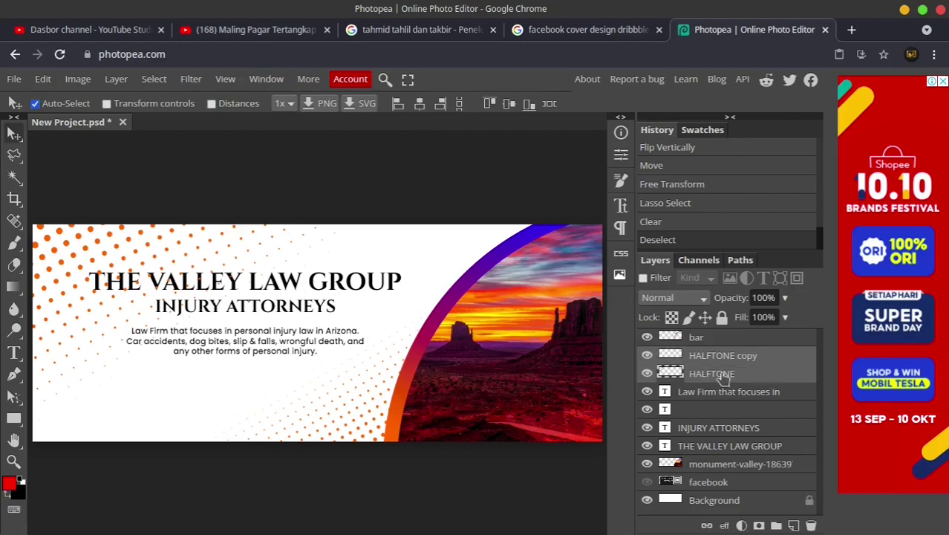
left_click_drag(724, 378, 726, 460)
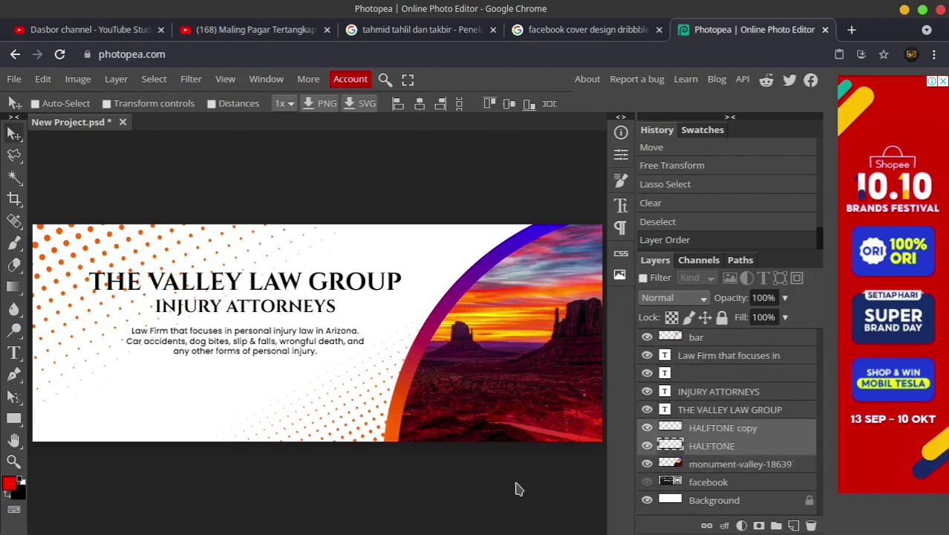
- Add Layer 1 above Background and fill it with dark grey #1f1f1f
left_click(731, 500)
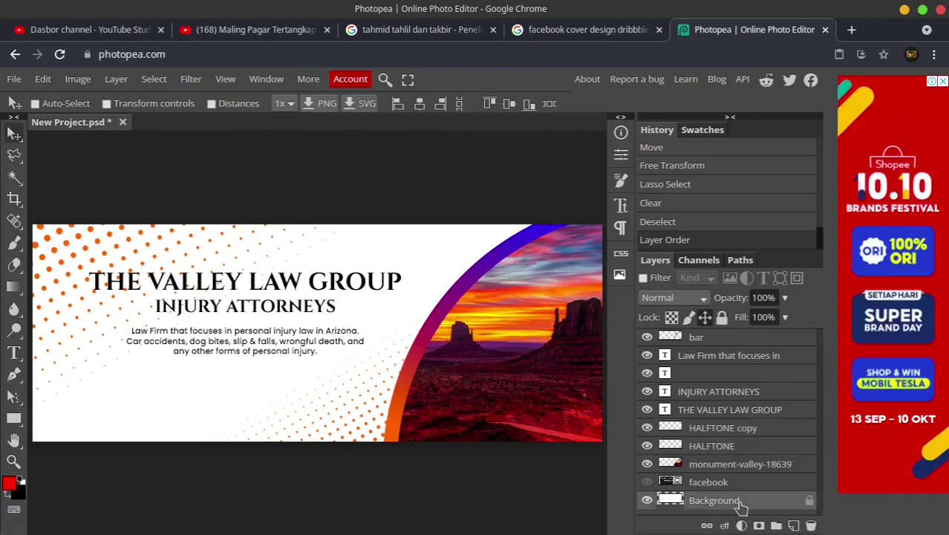
left_click(793, 525)
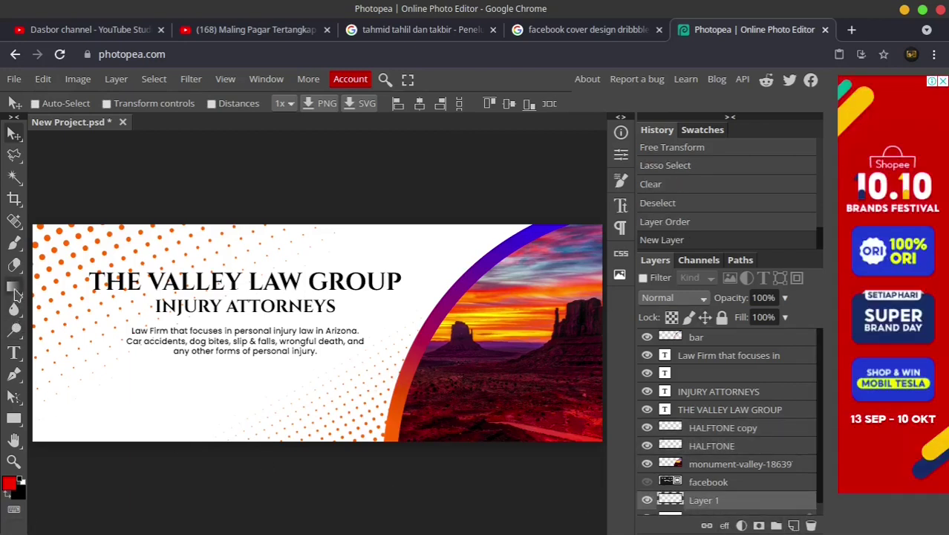
left_click(9, 483)
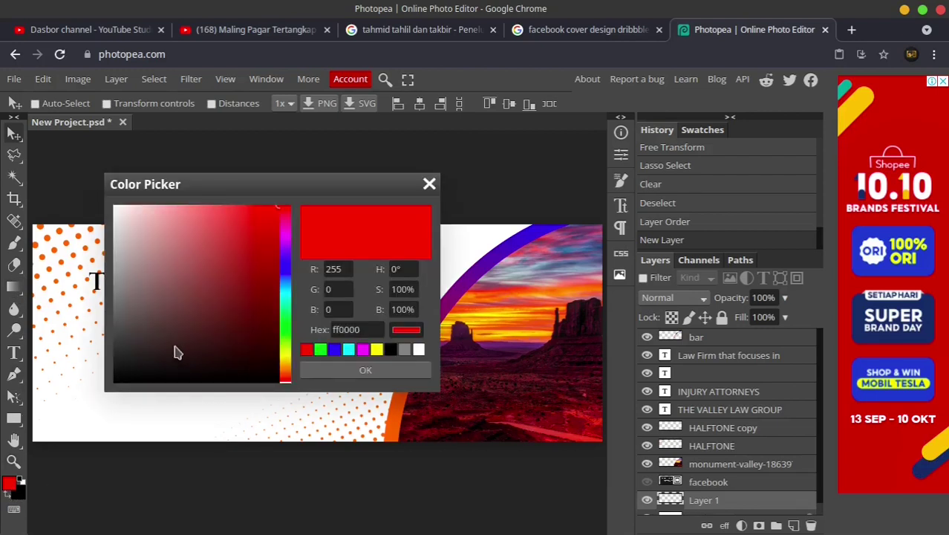
left_click_drag(176, 352, 114, 360)
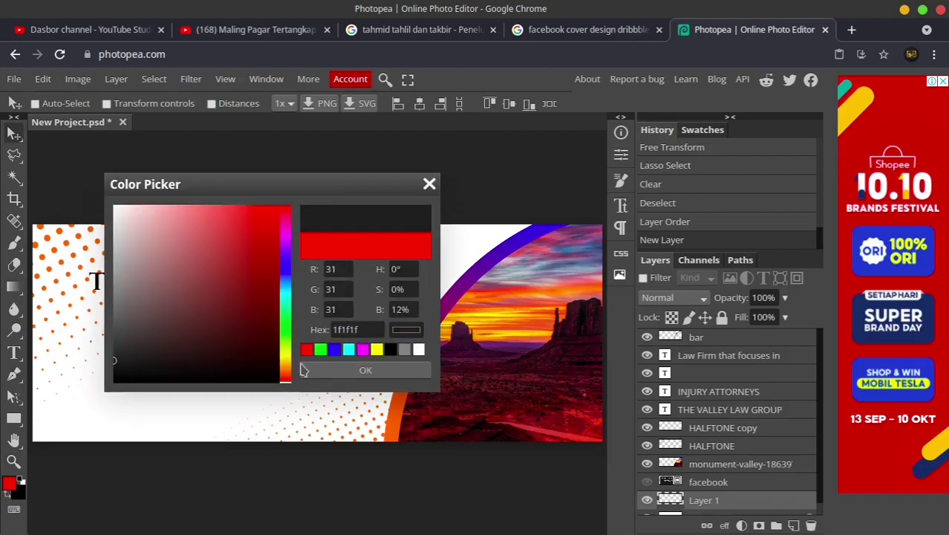
left_click(365, 370)
right_click(15, 288)
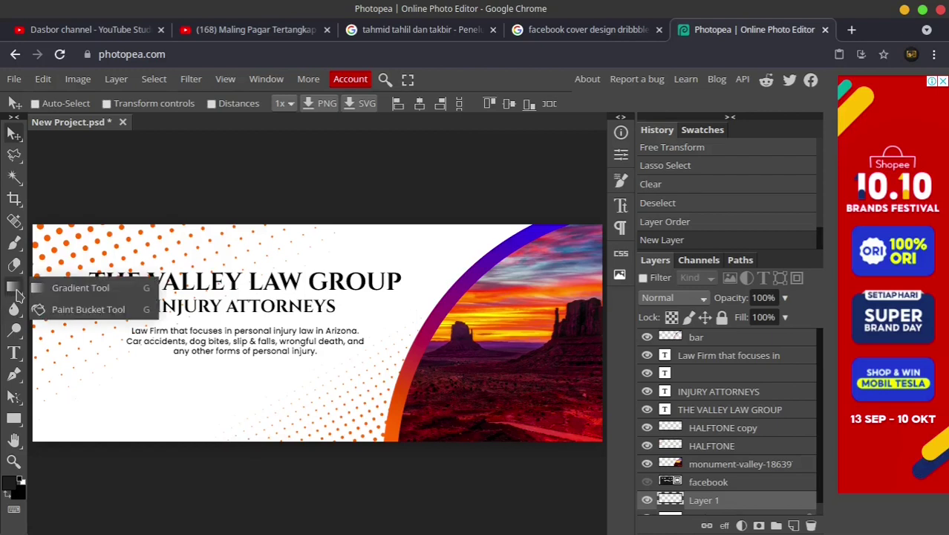
left_click(66, 309)
left_click(156, 372)
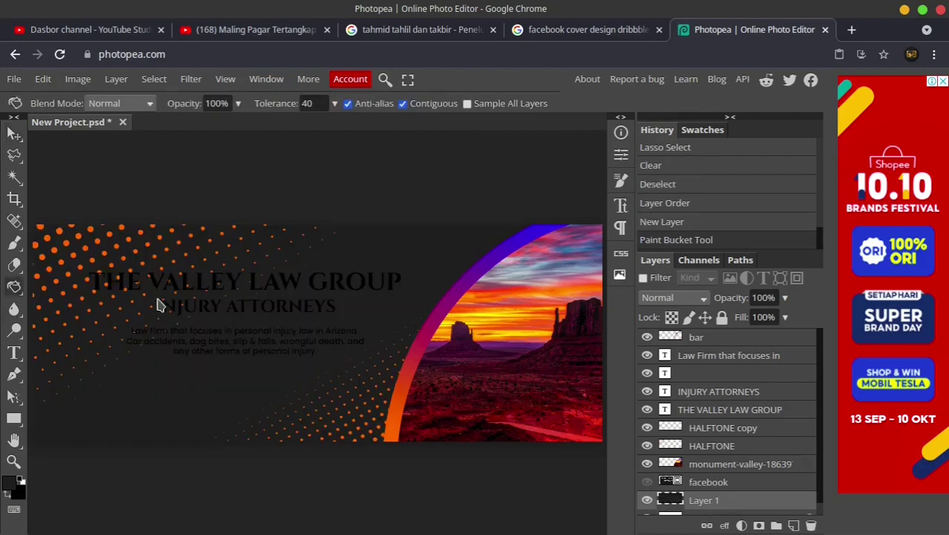
- Enable a Gradient Overlay in THE VALLEY LAW GROUP layer's blending options
left_click(748, 418)
right_click(746, 415)
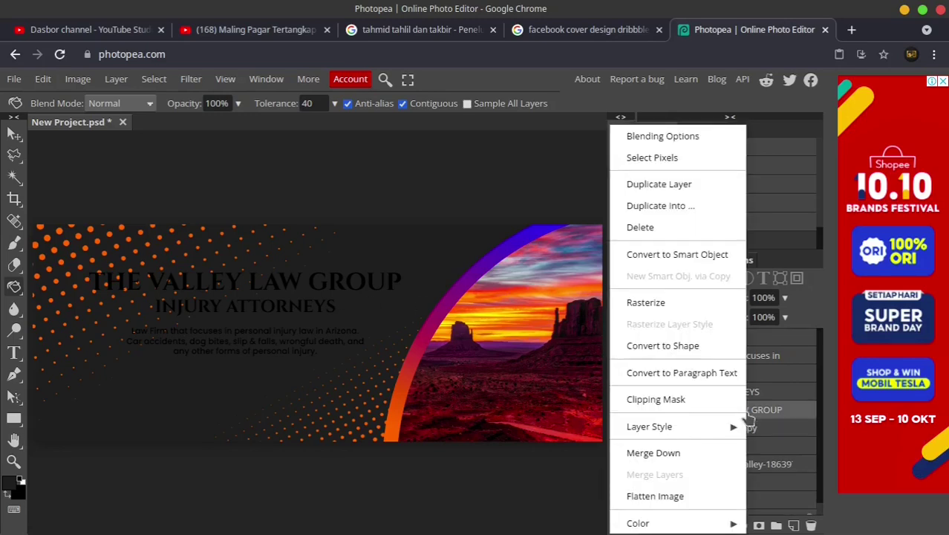
left_click(672, 137)
left_click_drag(207, 186, 568, 140)
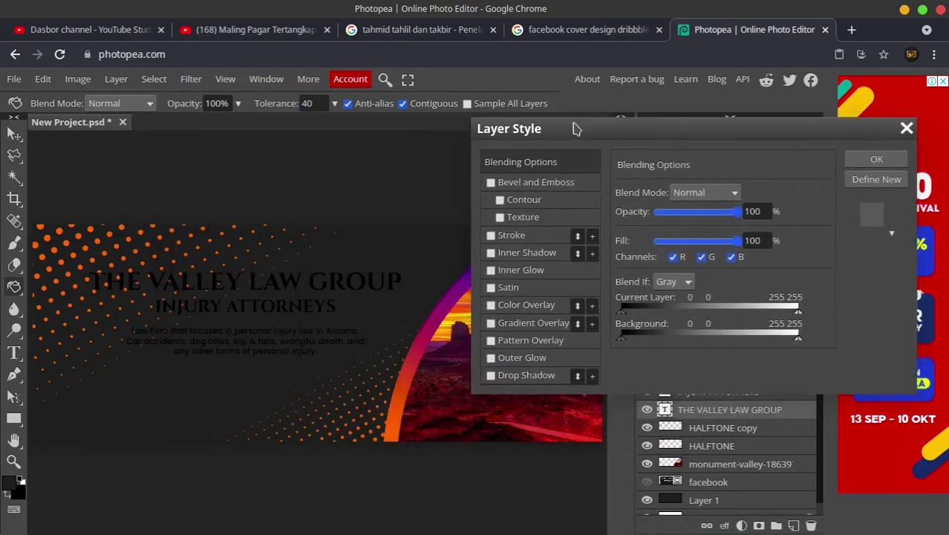
left_click(530, 322)
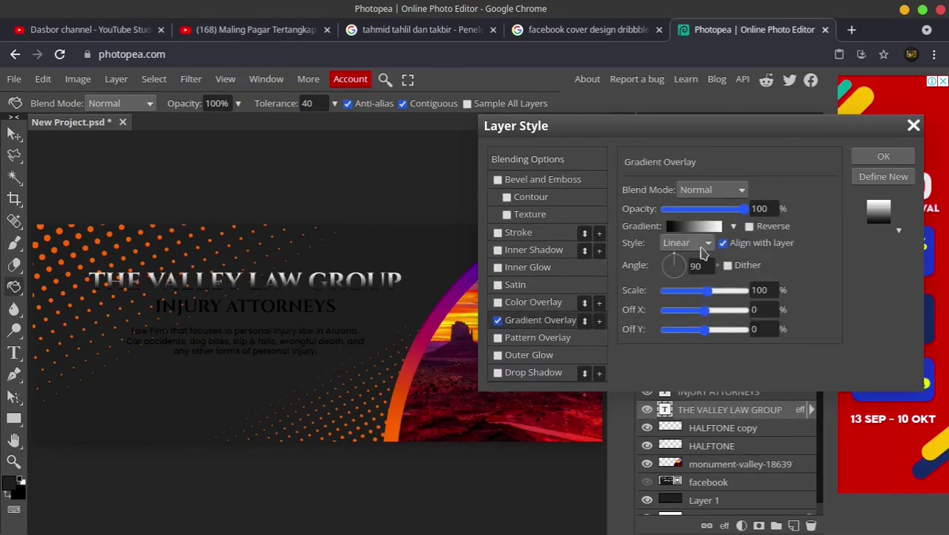
left_click(697, 228)
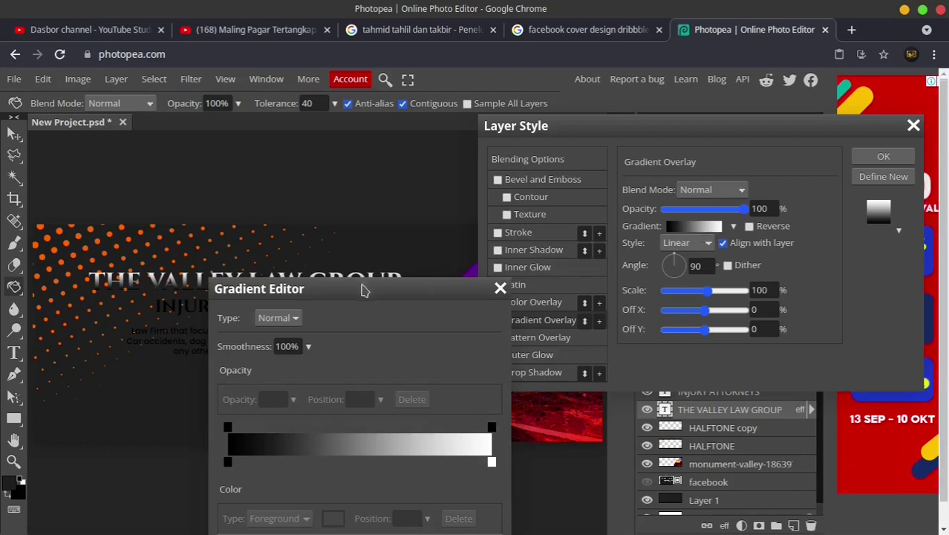
left_click_drag(323, 287, 621, 88)
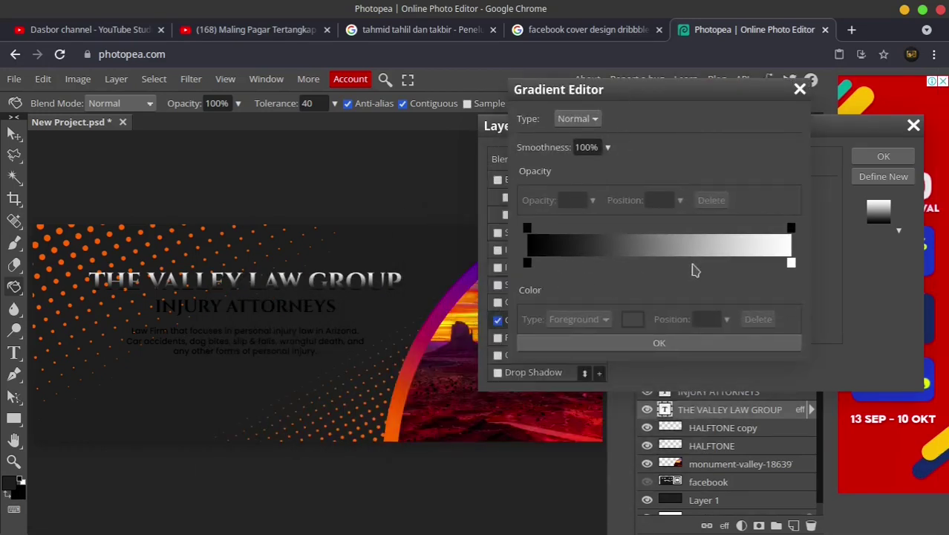
- Make the gradient's left stop gold and apply the 90° gold-to-white overlay
left_click(527, 266)
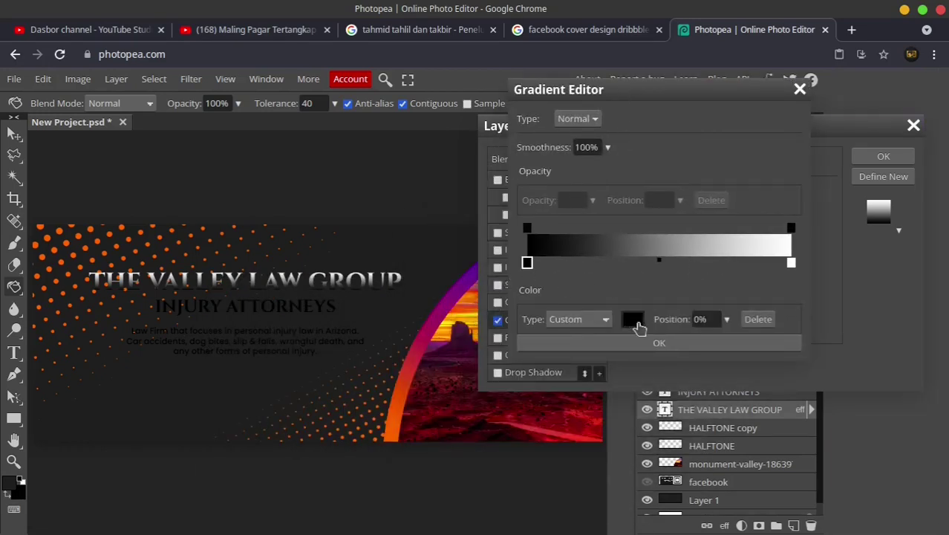
left_click(635, 324)
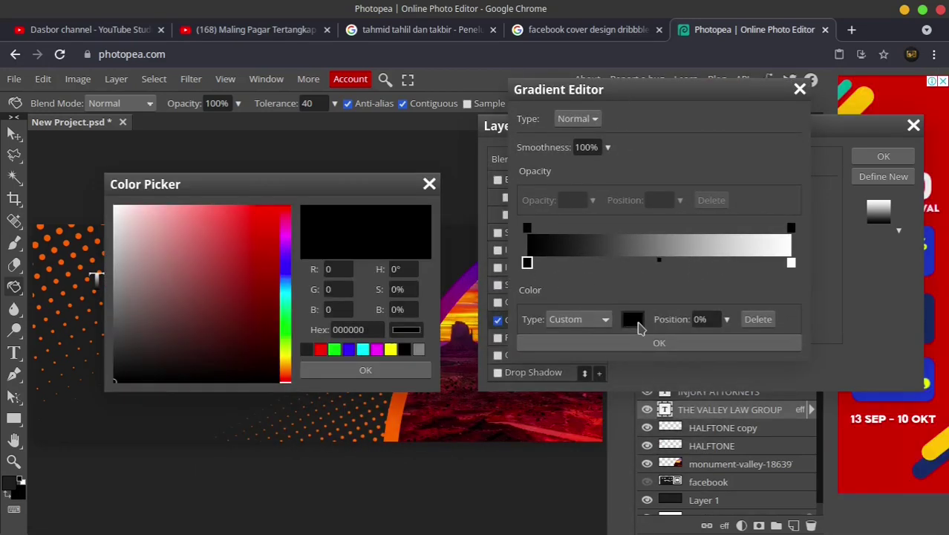
left_click(286, 375)
left_click(231, 287)
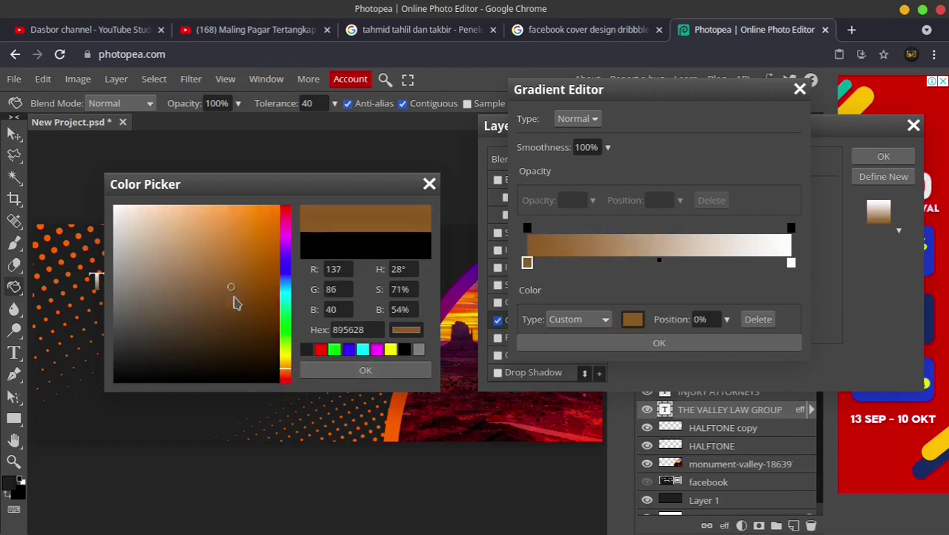
left_click(286, 364)
left_click_drag(251, 308, 273, 255)
left_click_drag(264, 186, 448, 174)
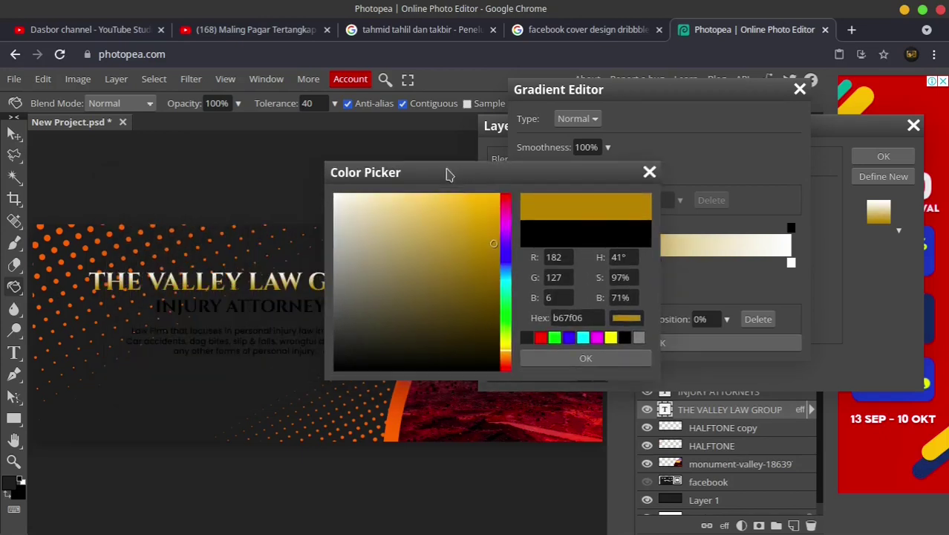
left_click(471, 293)
left_click(481, 268)
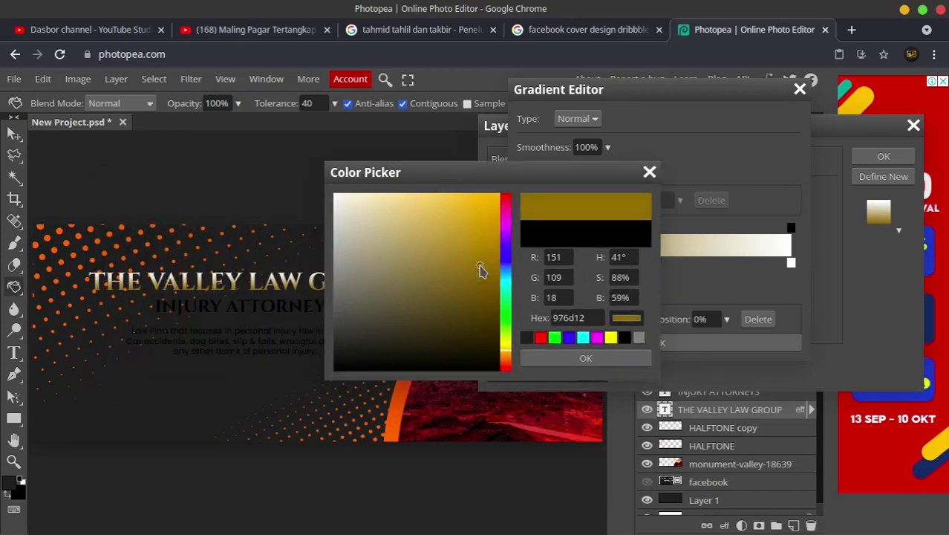
left_click(577, 357)
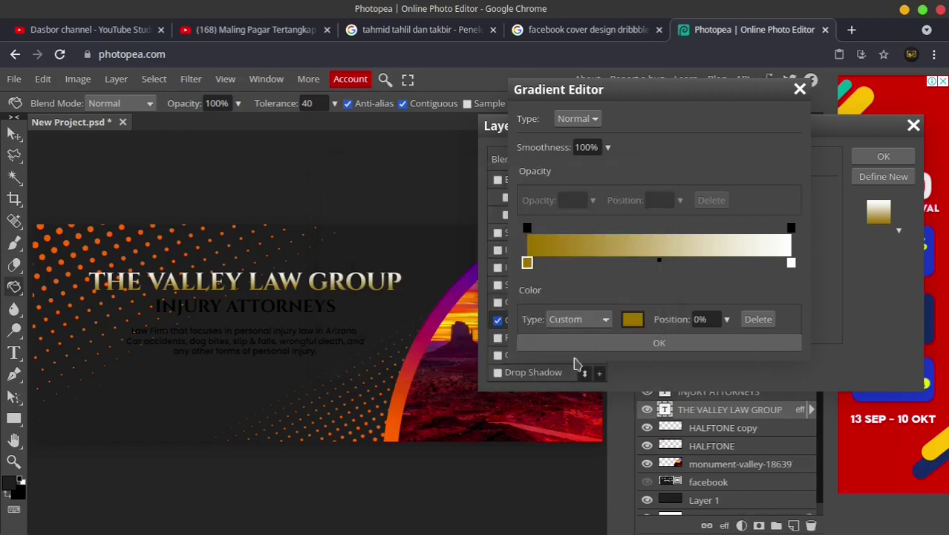
left_click(660, 346)
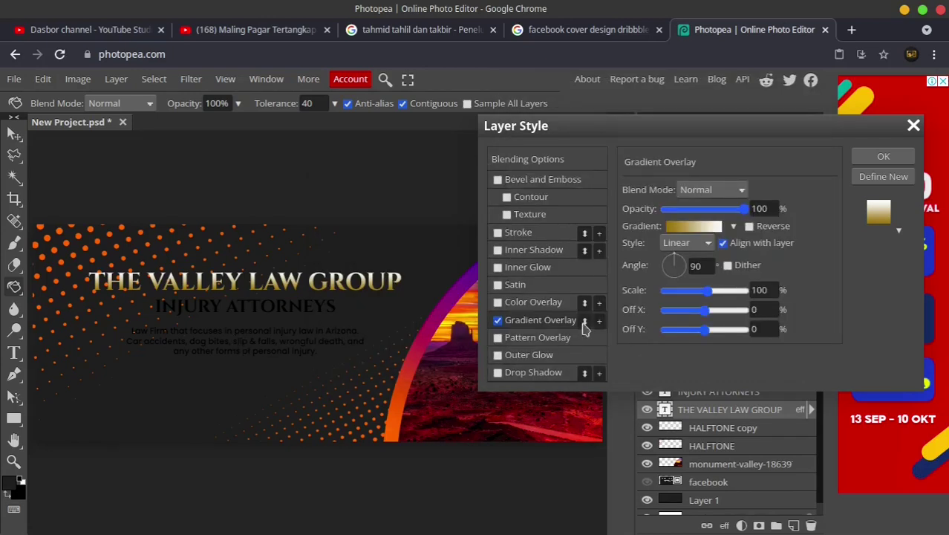
left_click(881, 159)
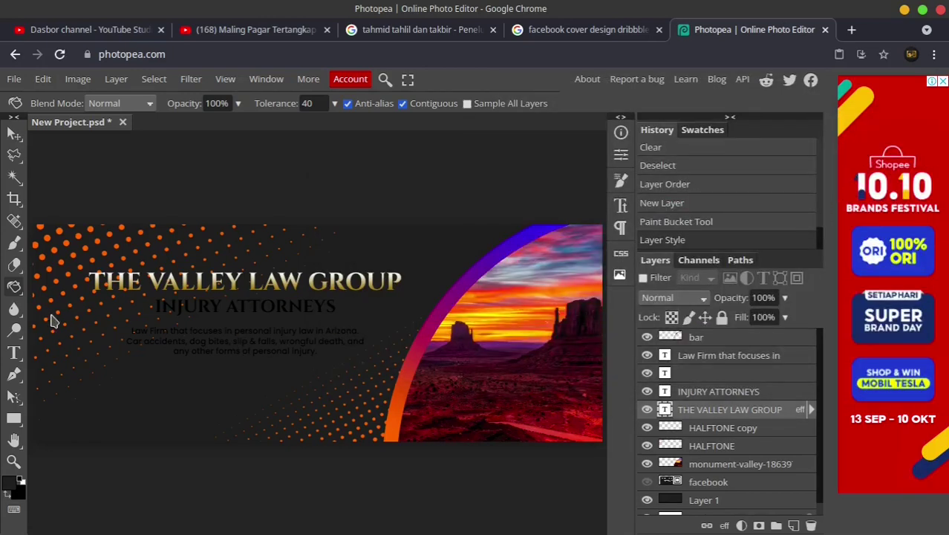
- Recolour the whole 'INJURY ATTORNEYS' subtitle white (FFFFFF) and commit the edit
left_click(13, 353)
left_click(266, 307)
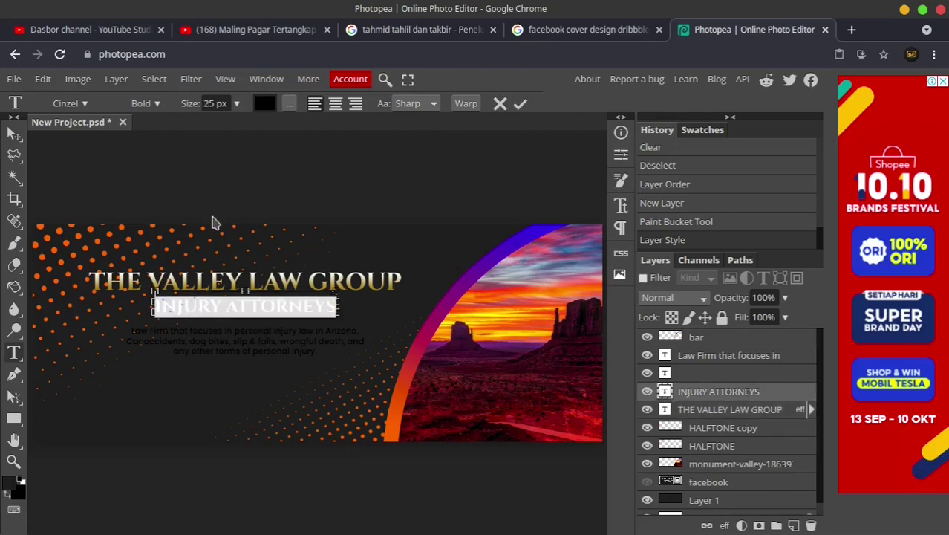
key("ctrl+a")
left_click(264, 105)
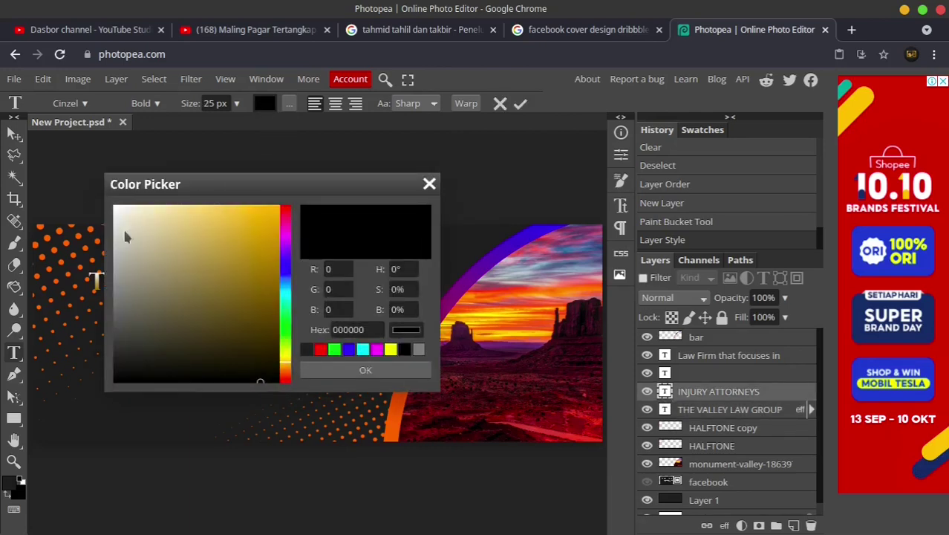
left_click_drag(125, 236, 77, 177)
left_click(365, 370)
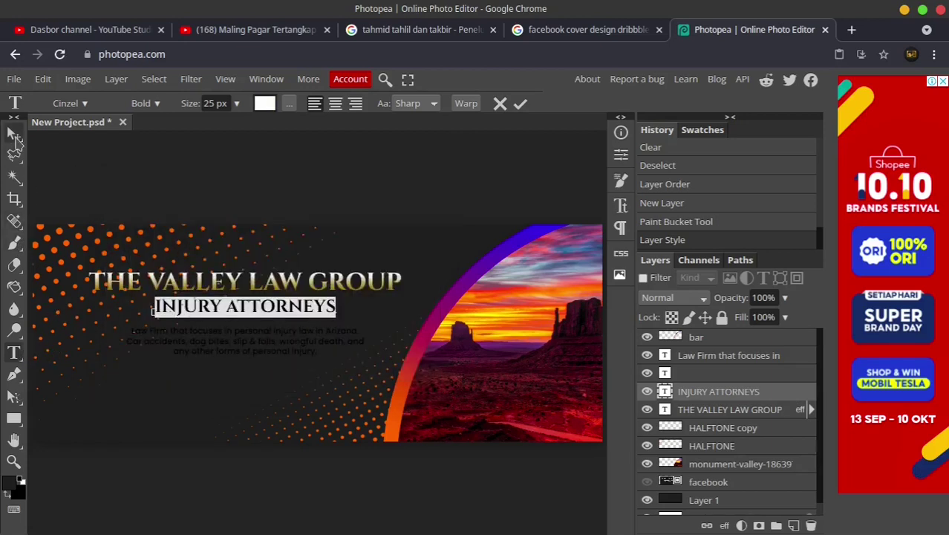
left_click(15, 140)
- Recolour the Arizona description paragraph white as well and commit the change
left_click(13, 353)
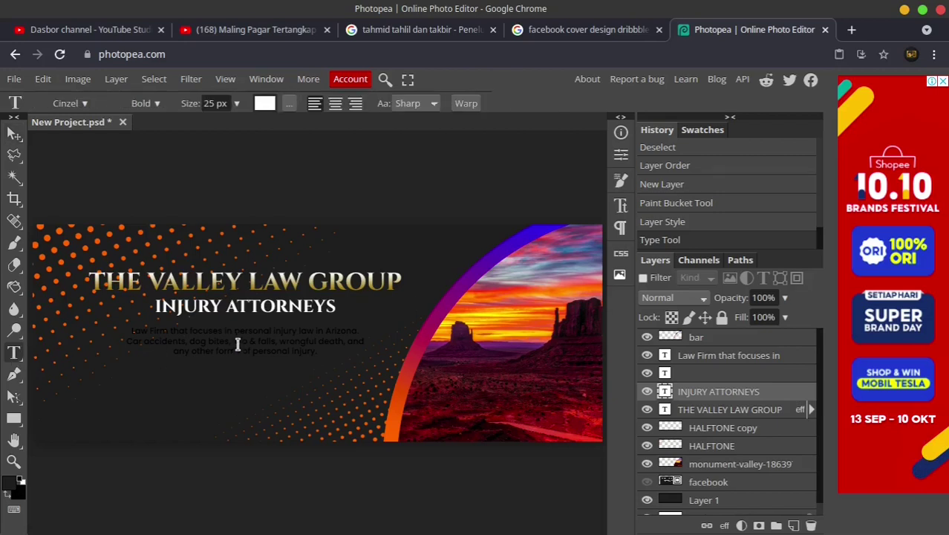
left_click(238, 344)
key("ctrl+a")
left_click(264, 103)
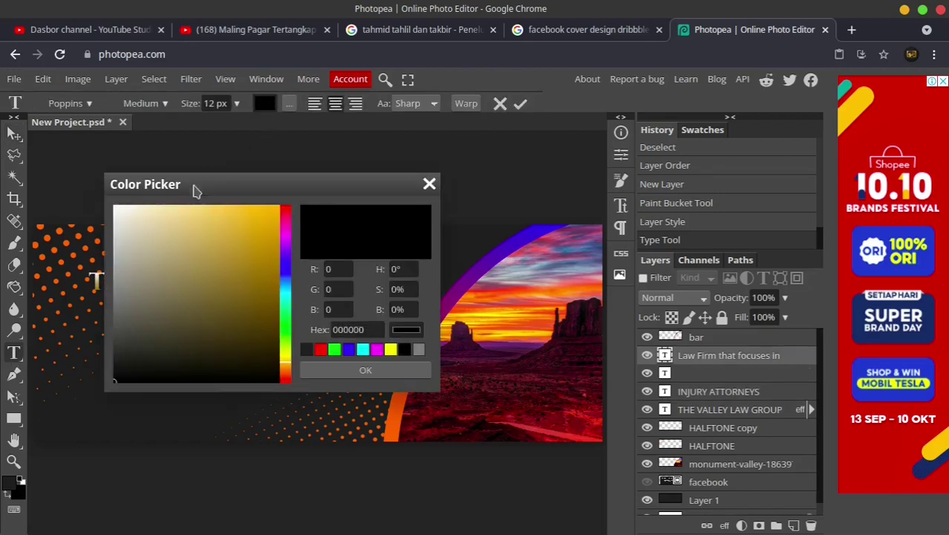
left_click_drag(153, 218, 67, 182)
left_click(397, 371)
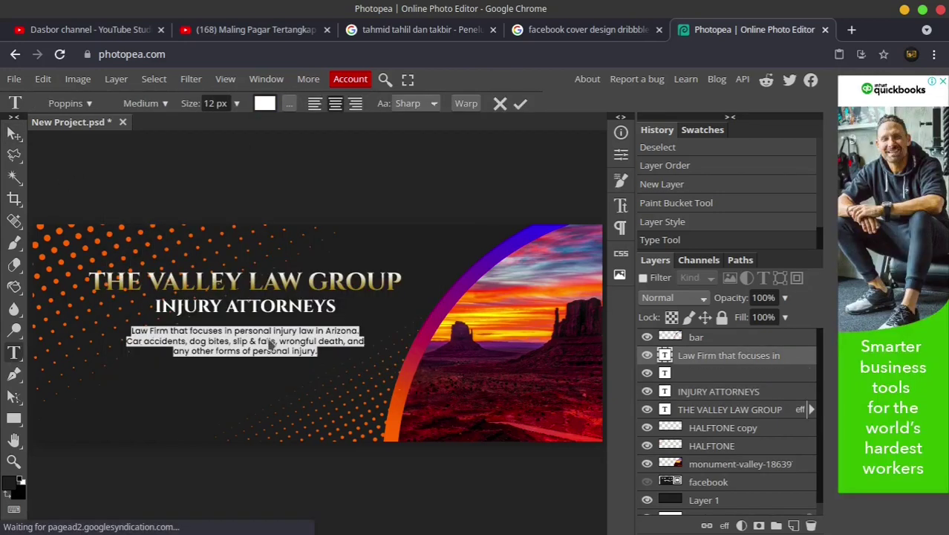
left_click(15, 135)
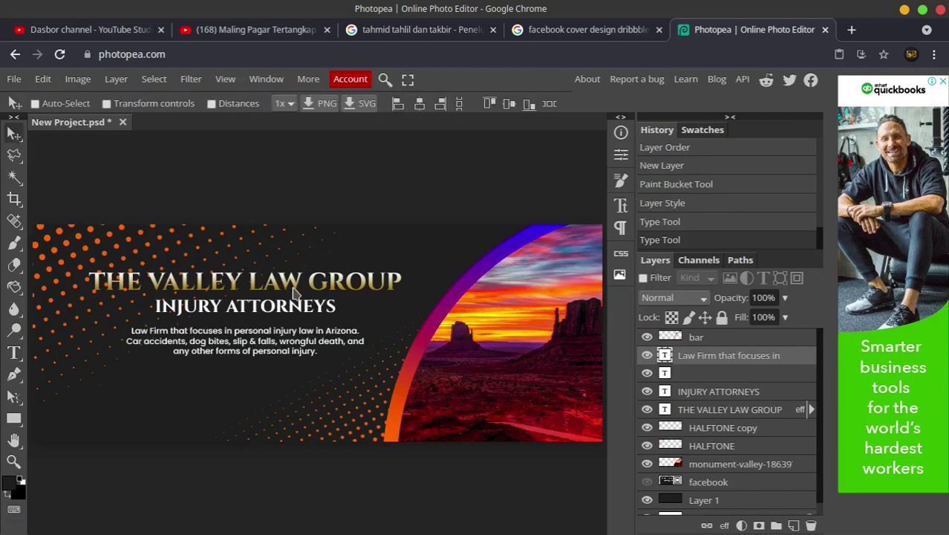
- Lower the opacity of the HALFTONE copy layer to fade its orange dots
scroll(282, 339, "down", 3)
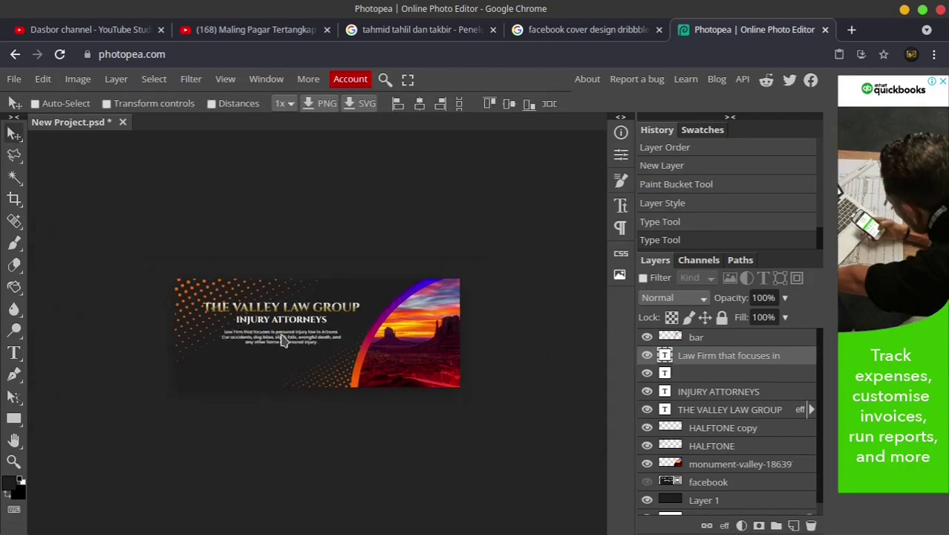
scroll(281, 342, "up", 1)
scroll(275, 353, "up", 2)
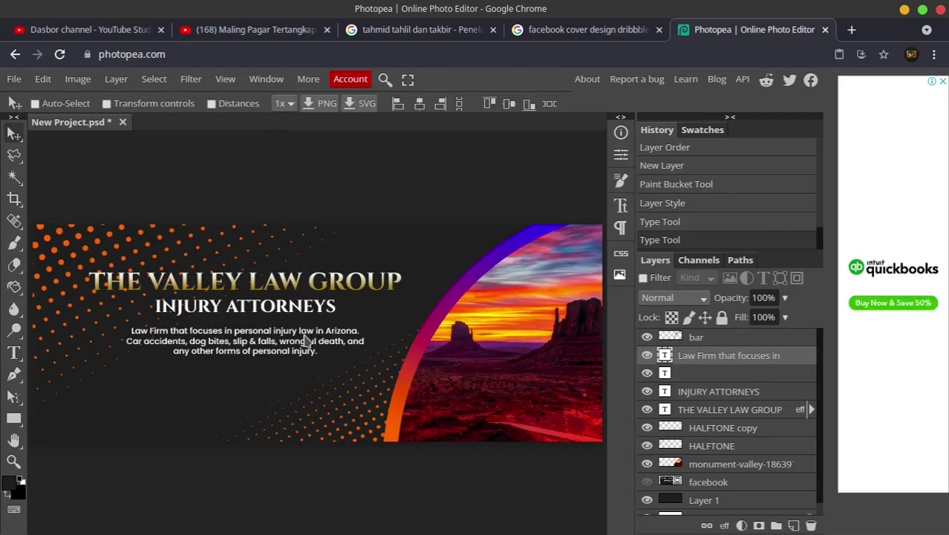
scroll(306, 340, "down", 2)
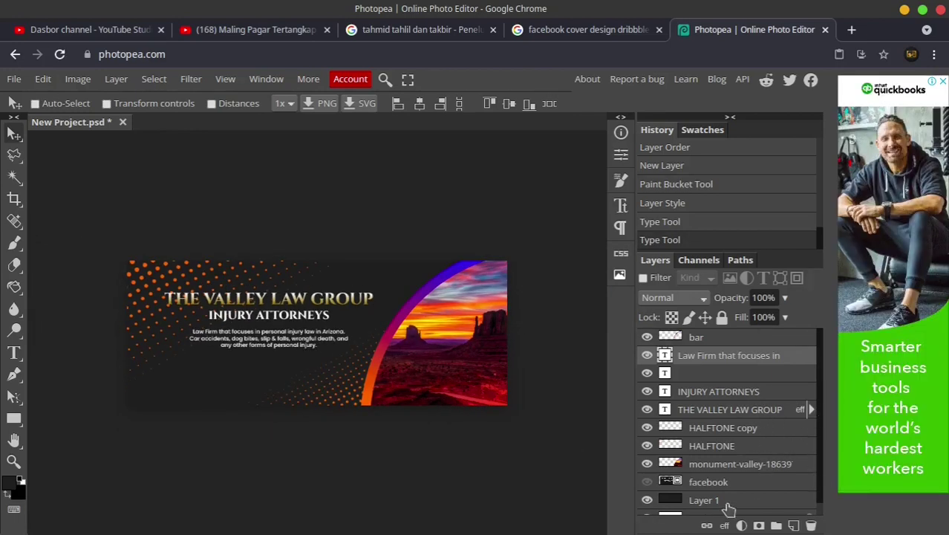
scroll(727, 510, "down", 1)
scroll(732, 475, "up", 1)
left_click(740, 431)
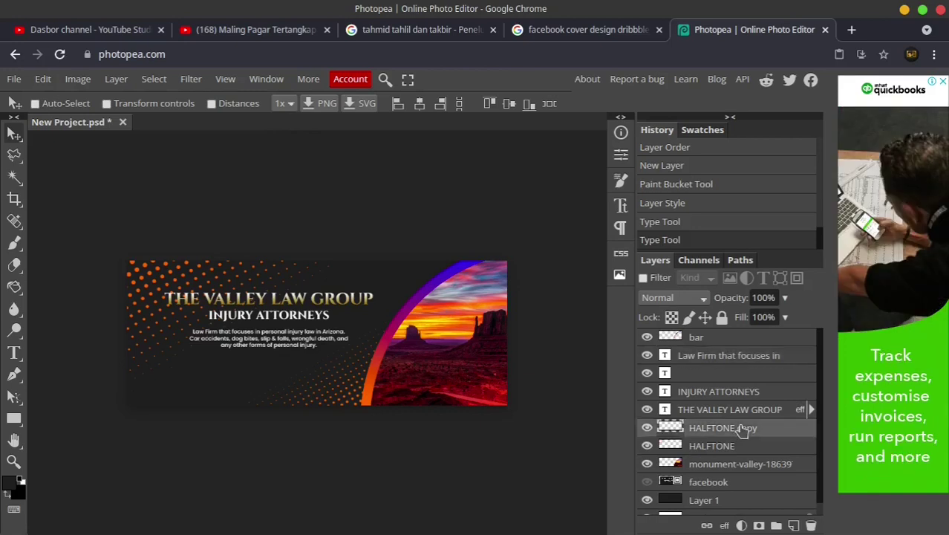
left_click(784, 298)
left_click_drag(785, 316, 745, 324)
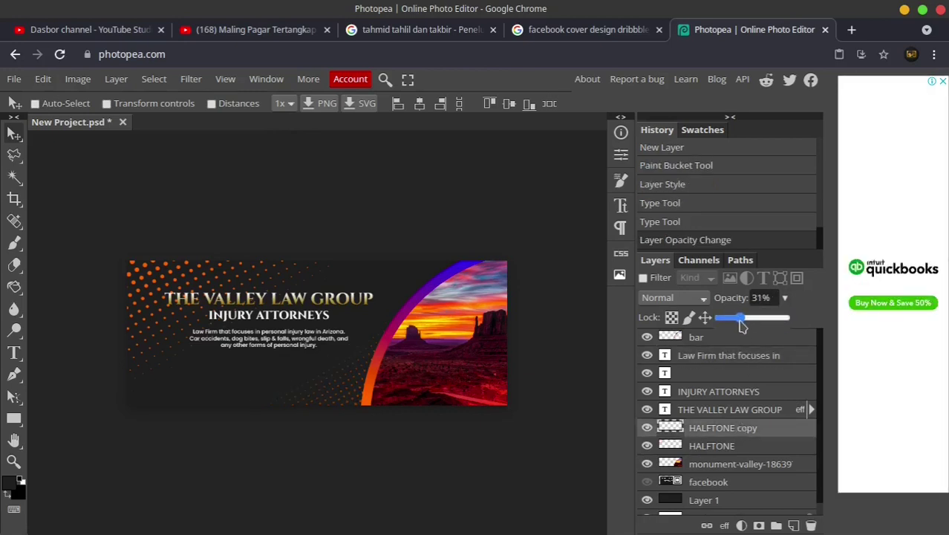
- Set the HALFTONE layer's opacity to 22%
left_click(731, 446)
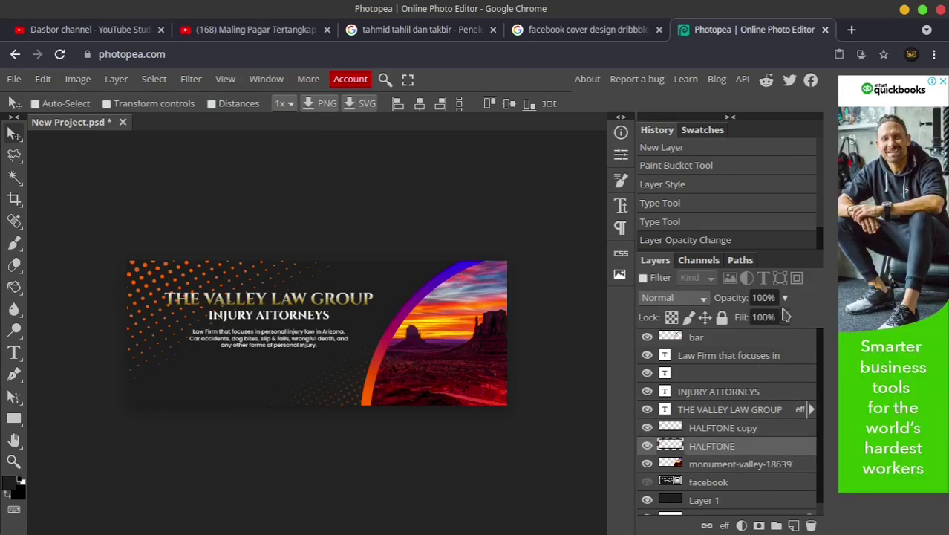
left_click(784, 297)
left_click_drag(787, 324, 738, 330)
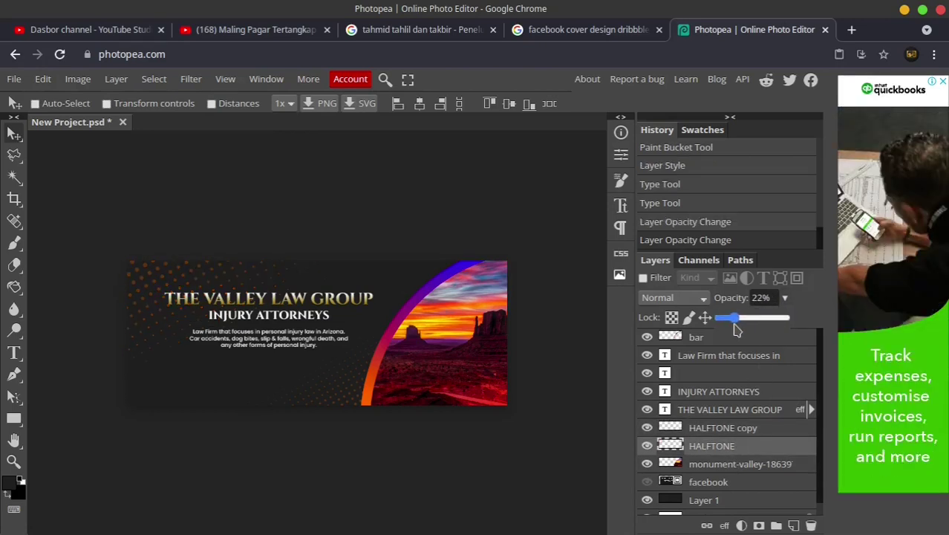
left_click(561, 328)
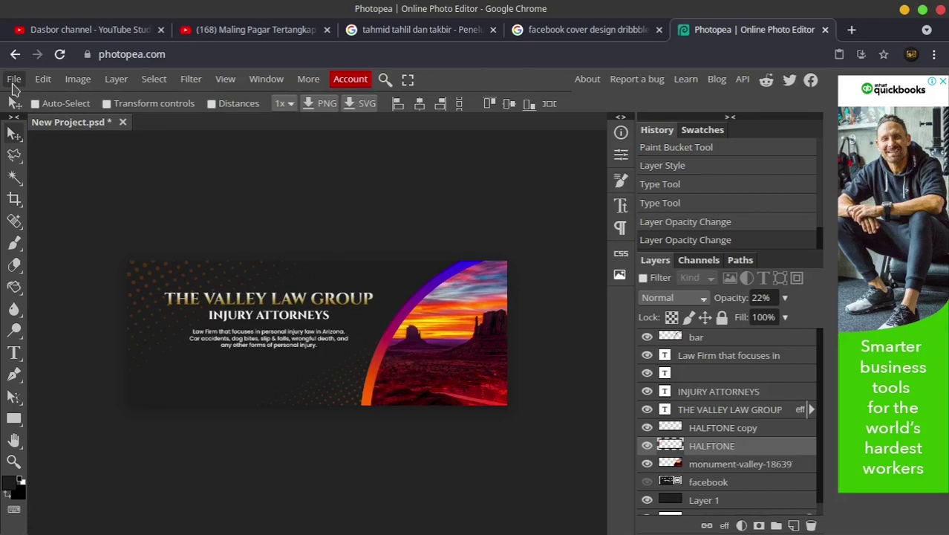
- Export the cover from File > Export as > PNG and save it as New Project.png
left_click(14, 80)
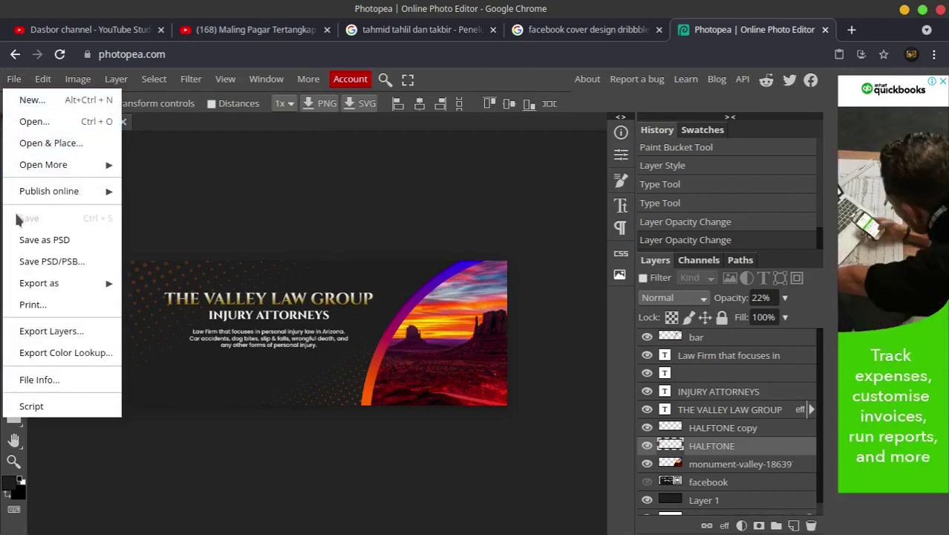
mouse_move(60, 283)
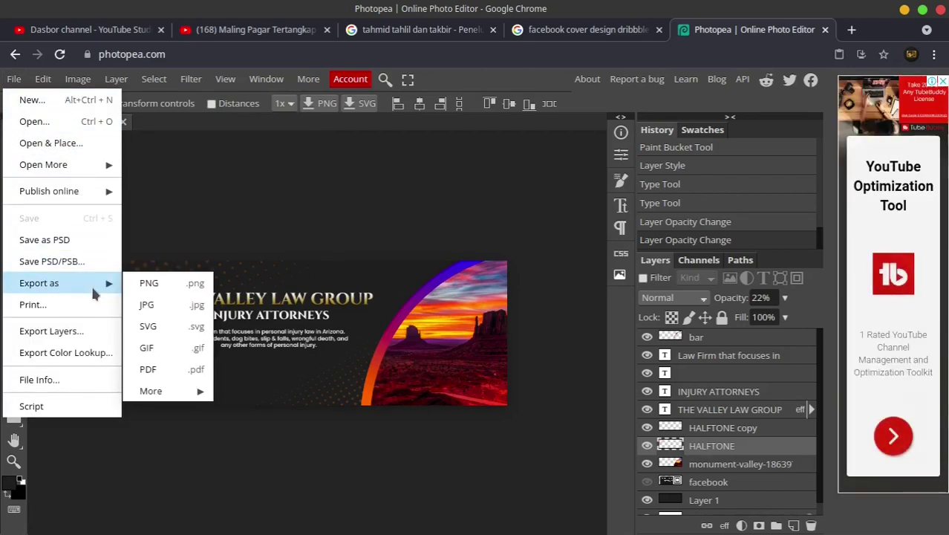
left_click(165, 290)
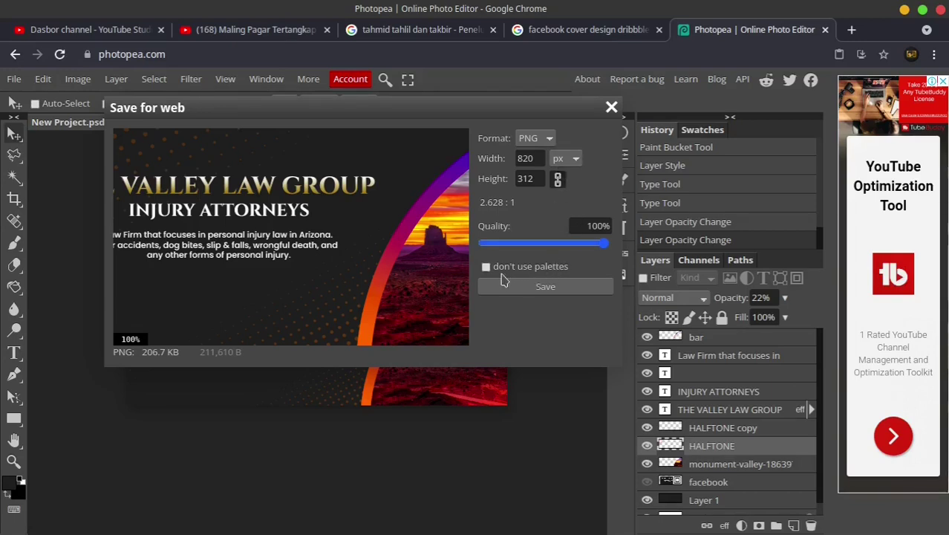
left_click(546, 287)
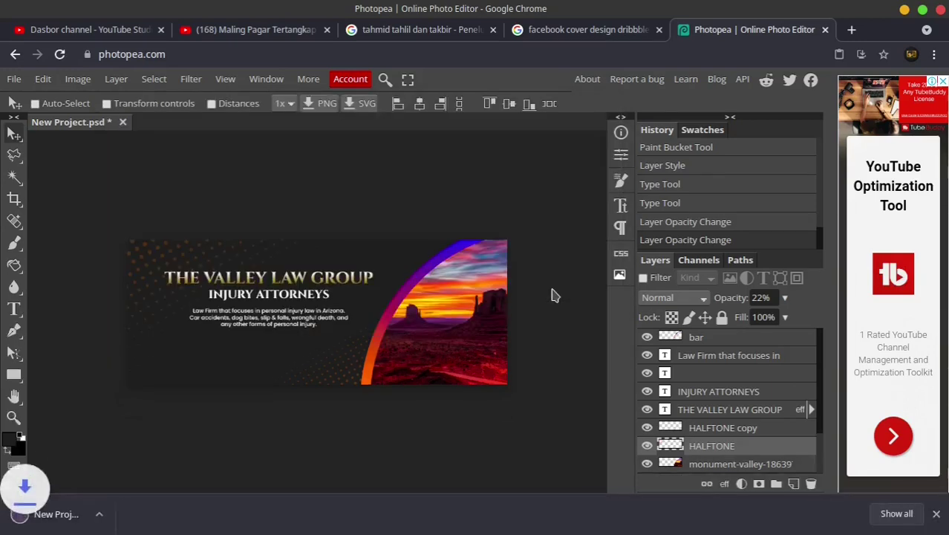
- Preview New Project.png from the Downloads folder in Gwenview, then return to the Photopea window
left_click(149, 518)
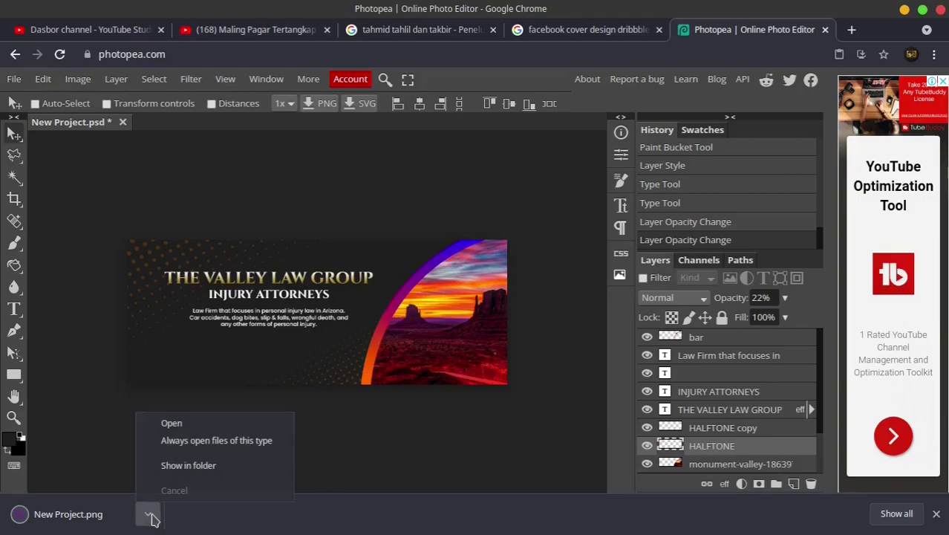
left_click(185, 472)
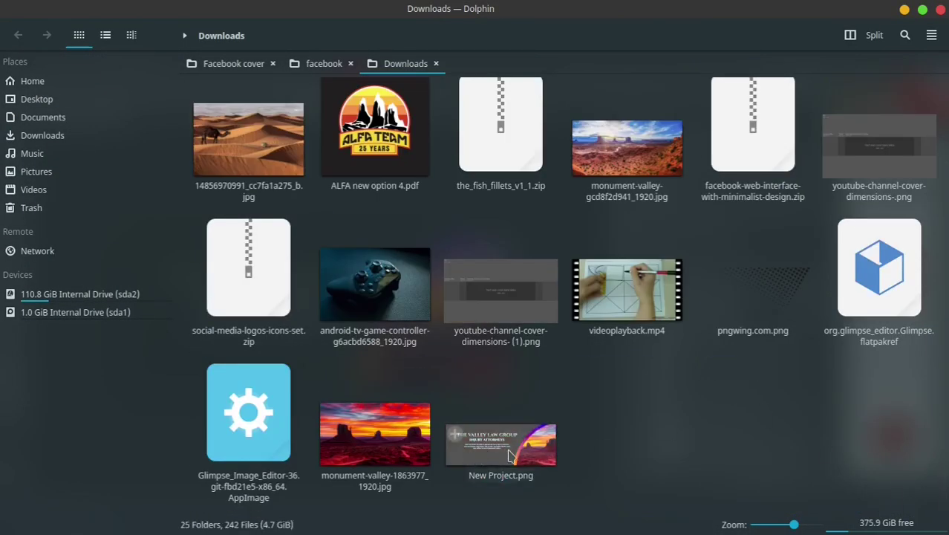
double_click(512, 454)
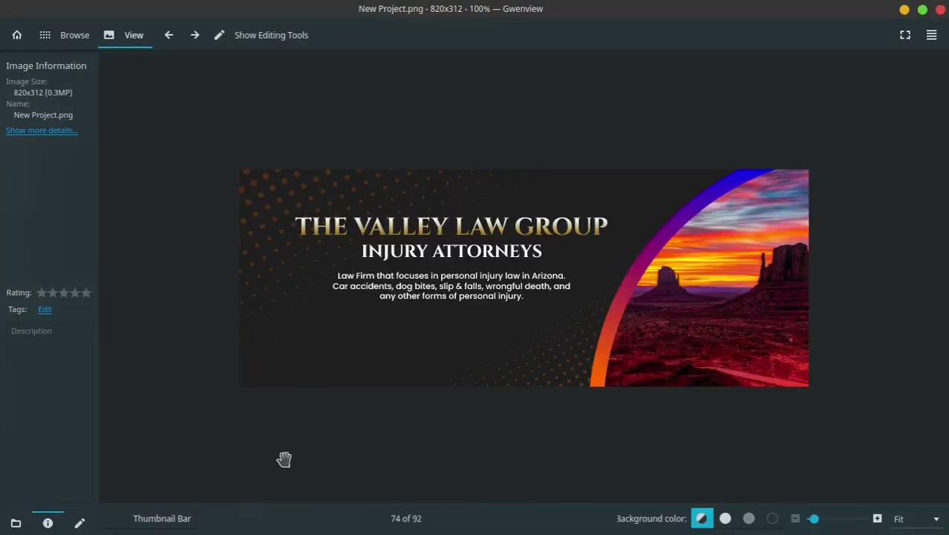
left_click(941, 10)
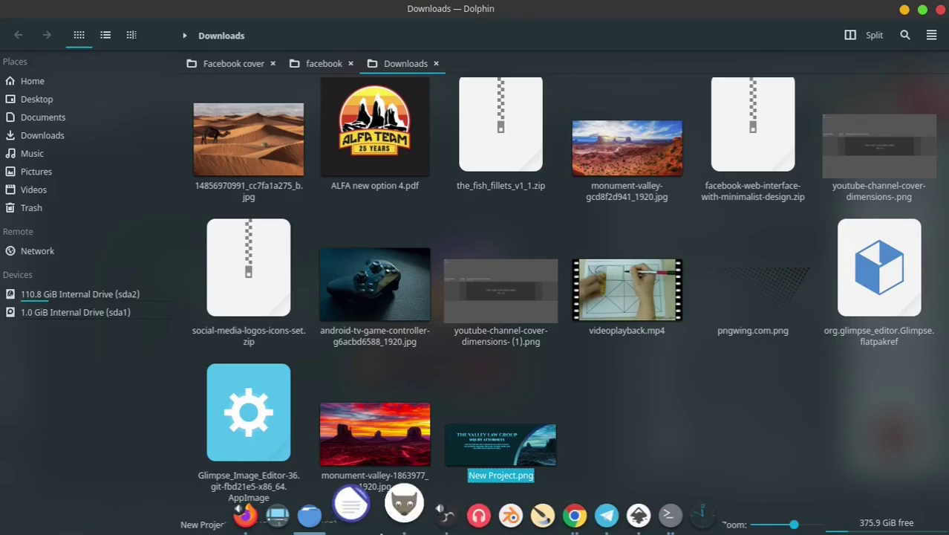
left_click(540, 508)
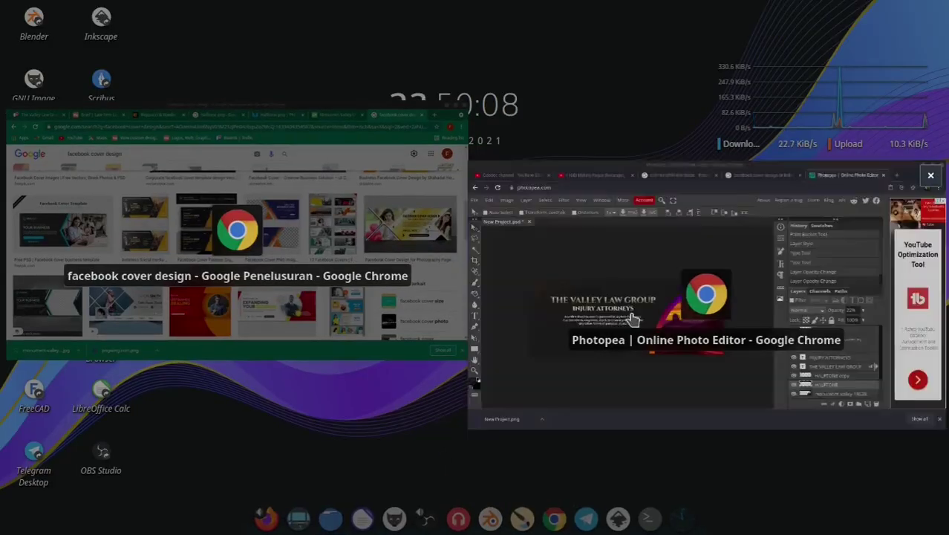
- Save as PSD, replacing the name New Project with THE VALLEYS LAW GROUP in the facebook folder
left_click(635, 320)
left_click(14, 79)
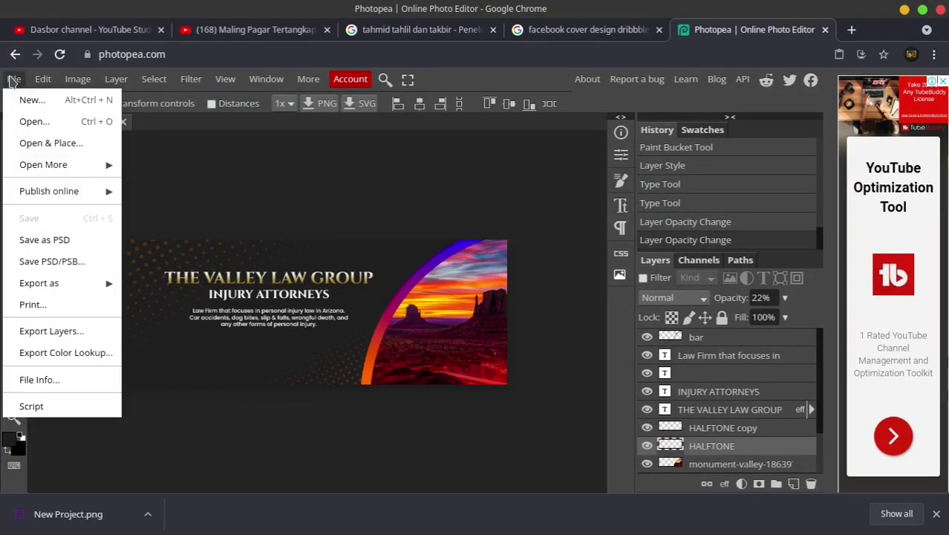
left_click(67, 249)
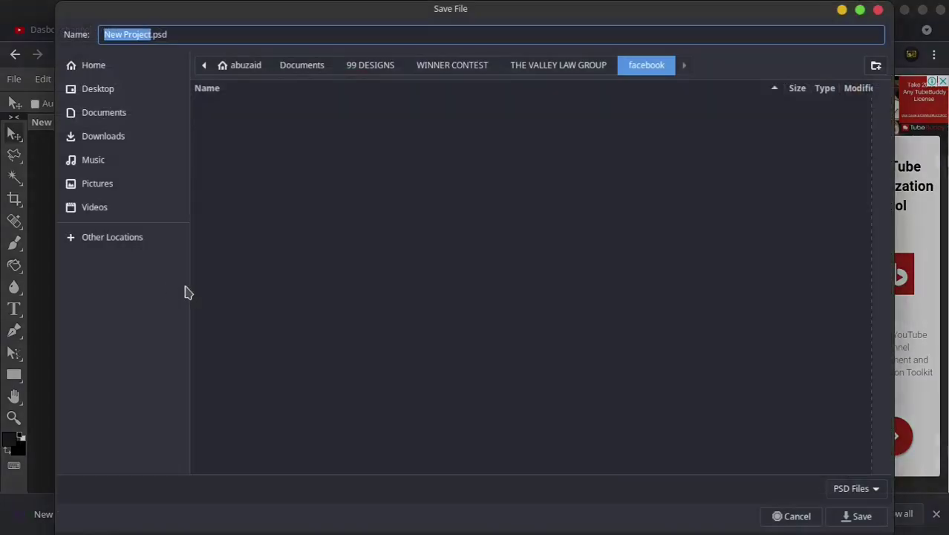
left_click(122, 35)
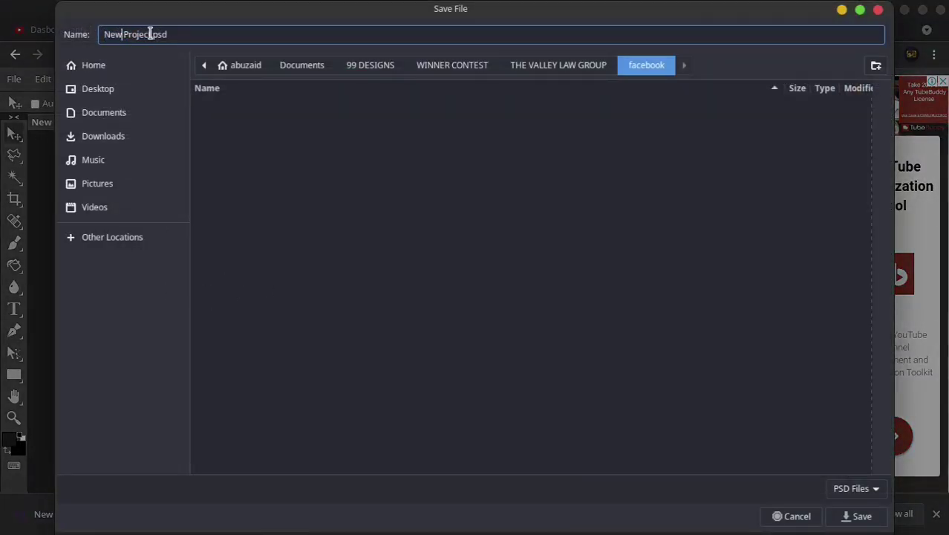
left_click_drag(151, 34, 61, 35)
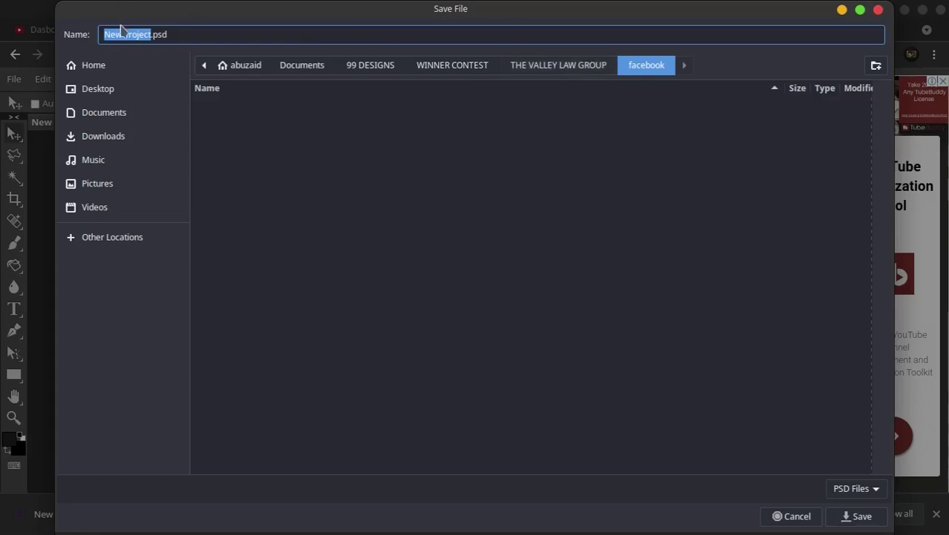
left_click(148, 34)
left_click_drag(150, 34, 54, 32)
type("THE L")
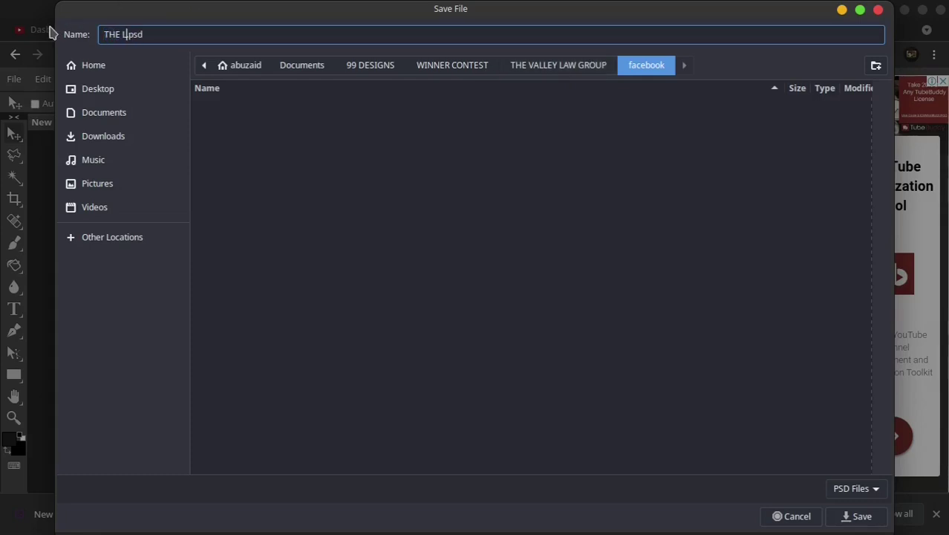
type("AW GROUP")
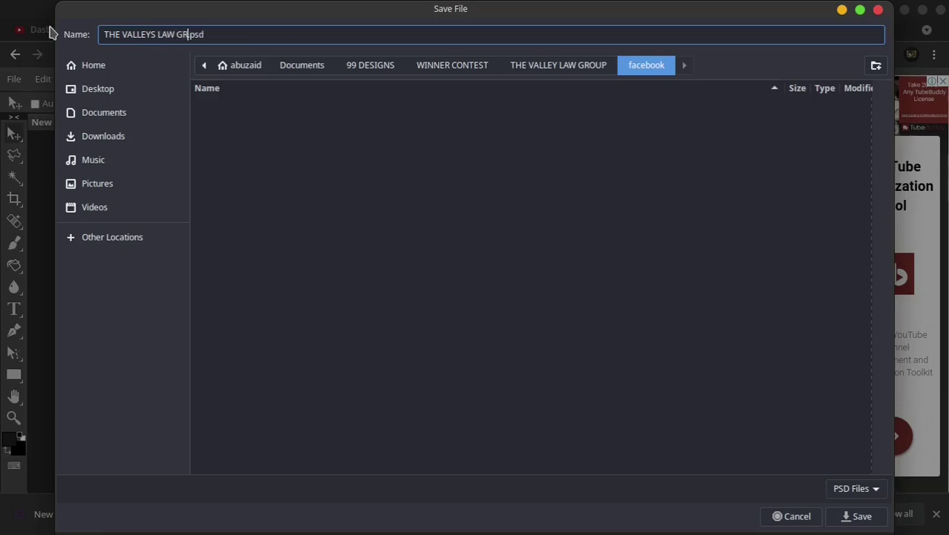
left_click(861, 516)
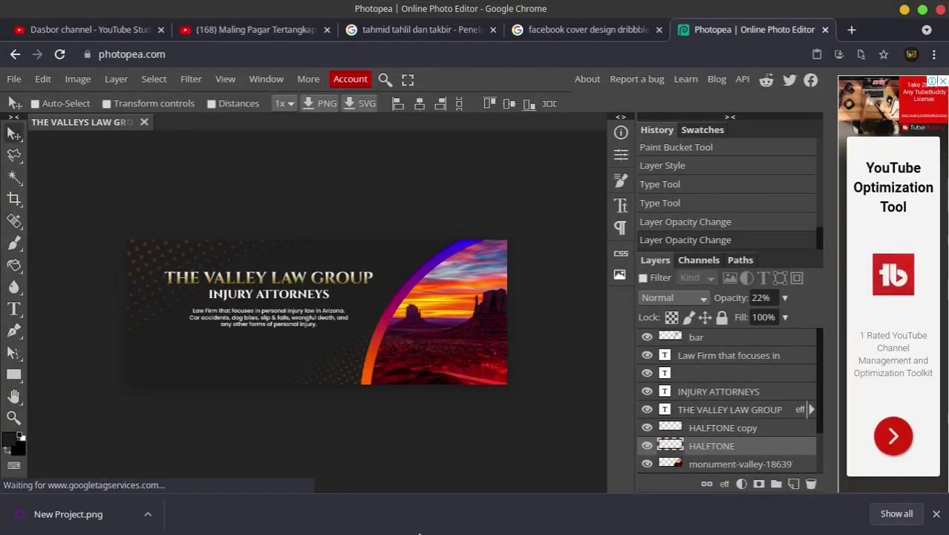
- Go to Documents > 99 DESIGNS > WINNER CONTEST > THE VALLEY LAW GROUP > facebook and open the PSD in GIMP
left_click(326, 515)
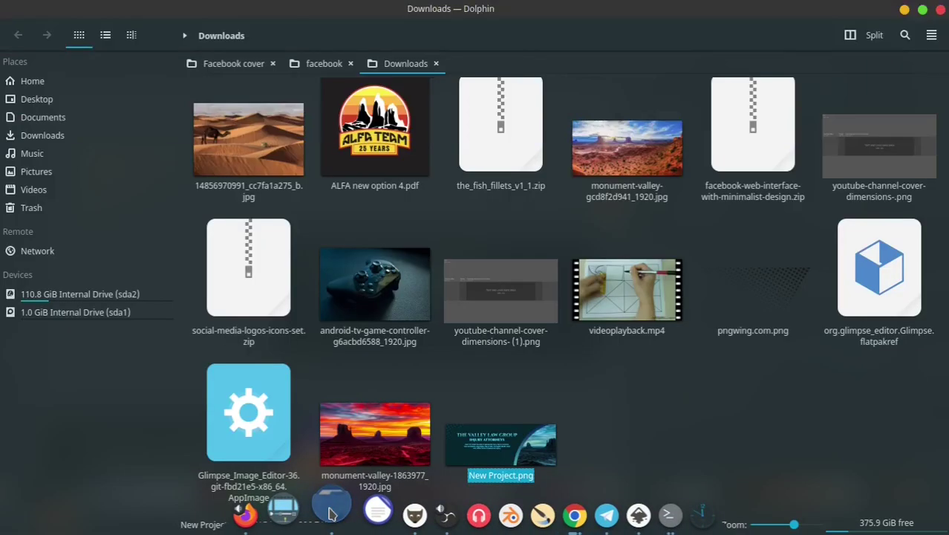
left_click(61, 126)
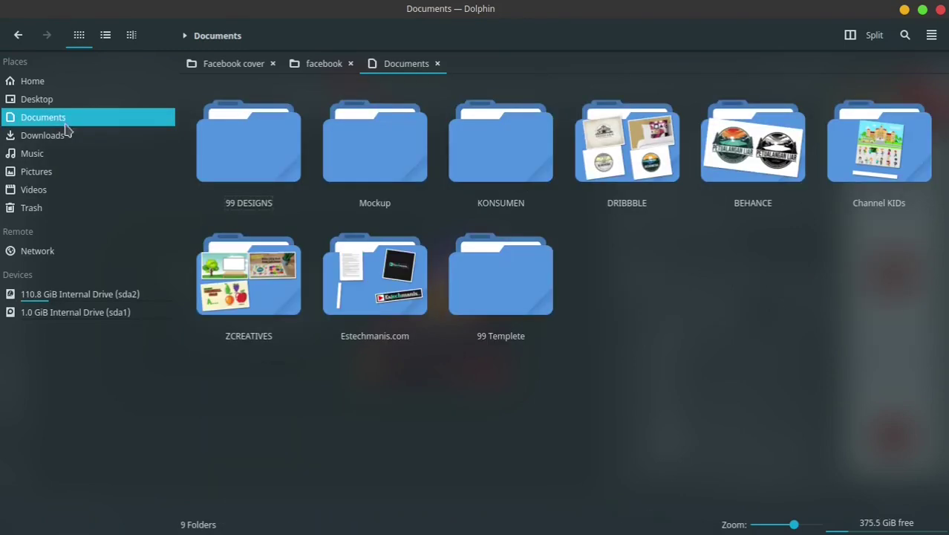
left_click(236, 172)
left_click(496, 186)
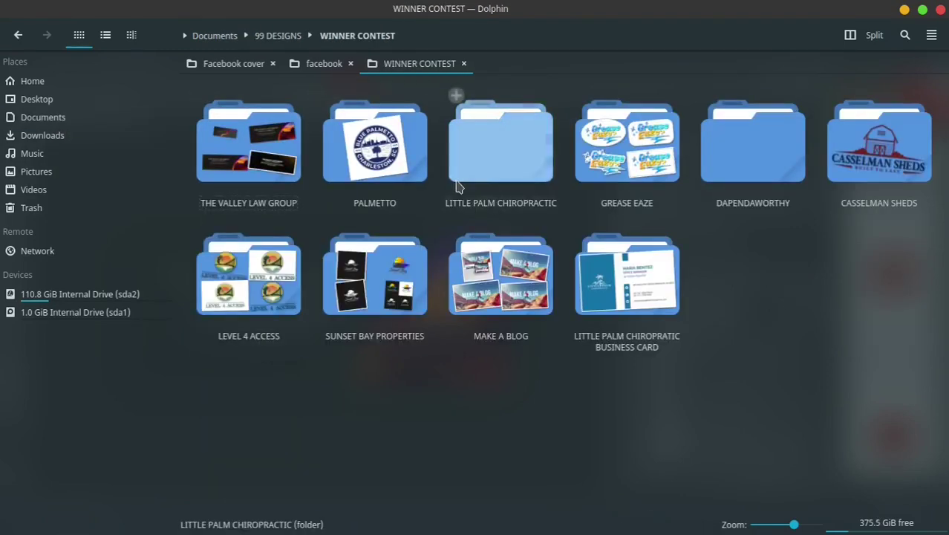
left_click(245, 149)
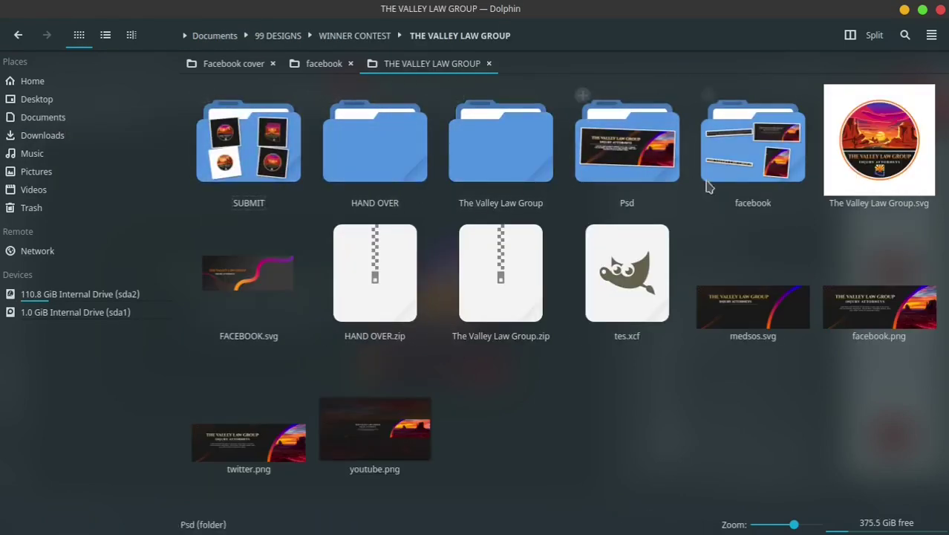
left_click(772, 160)
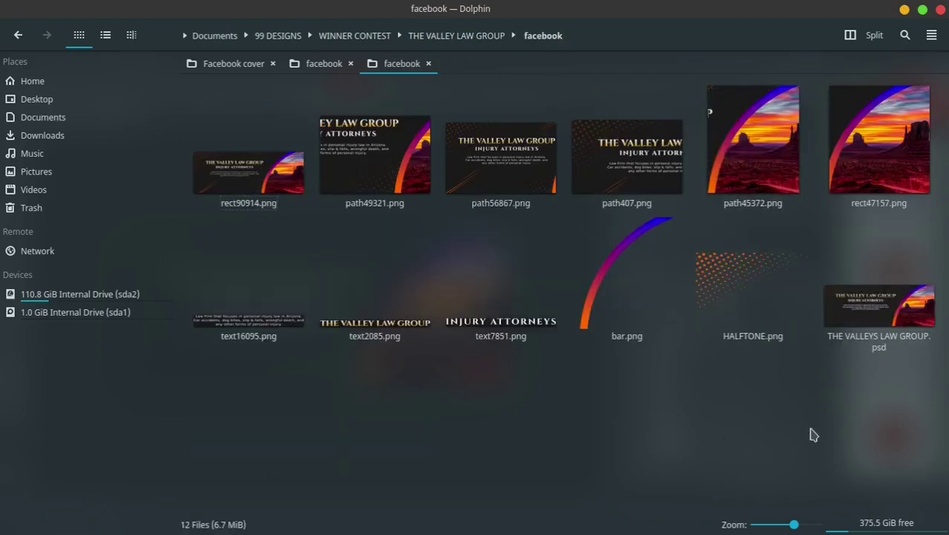
left_click(870, 314)
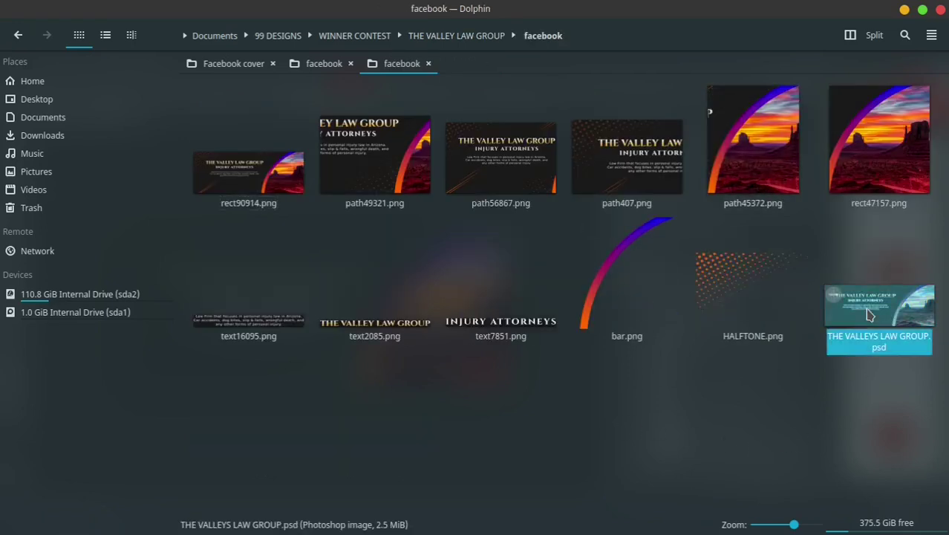
right_click(870, 314)
mouse_move(814, 245)
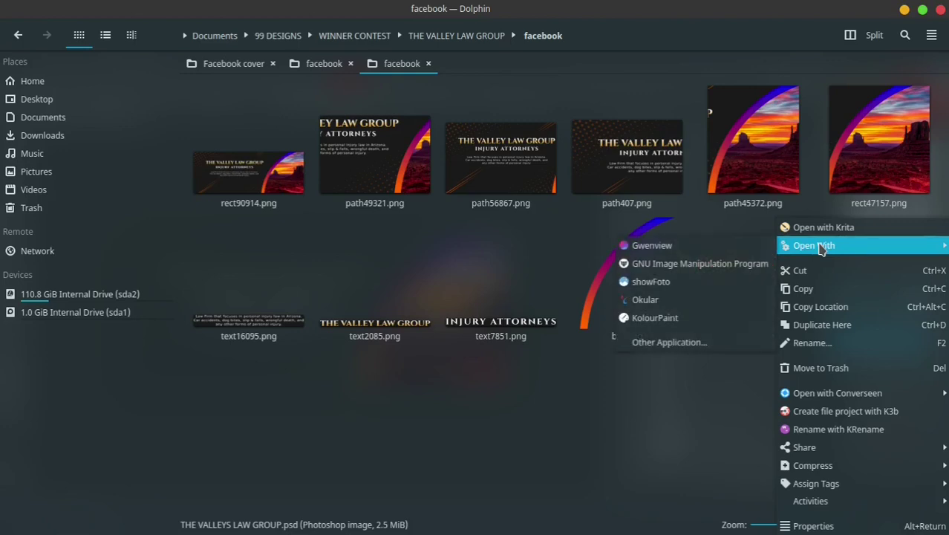
left_click(698, 263)
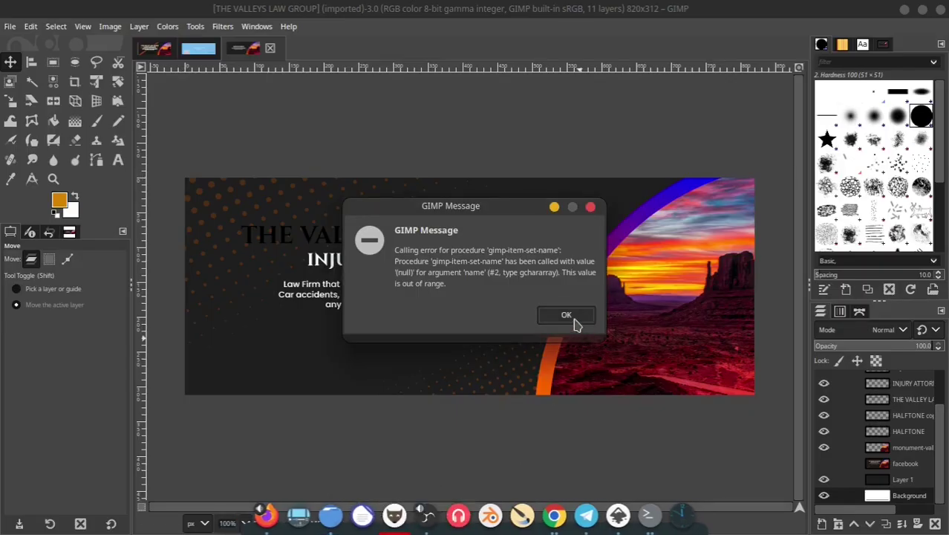
- Dismiss GIMP's import error and compare the open images, ending on THE VALLEYS LAW GROUP
left_click(566, 316)
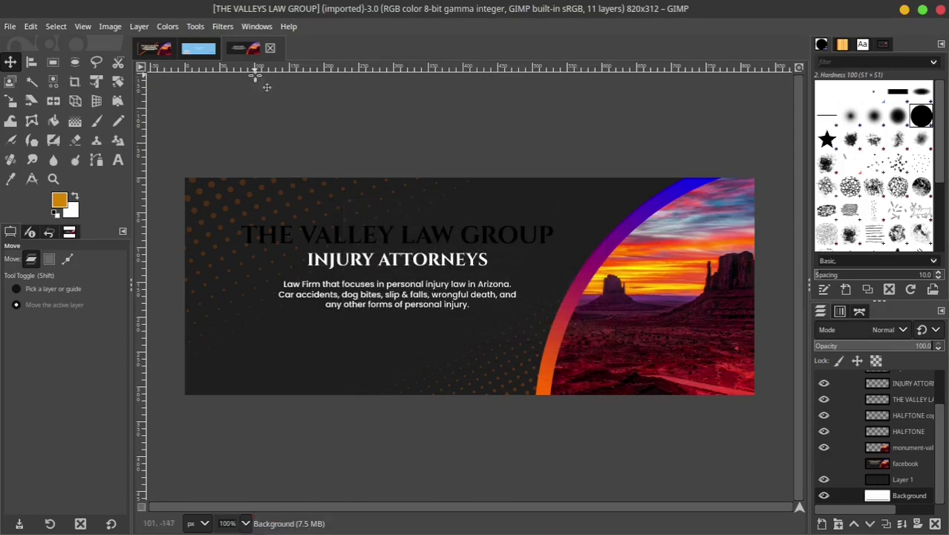
left_click(165, 52)
left_click(217, 50)
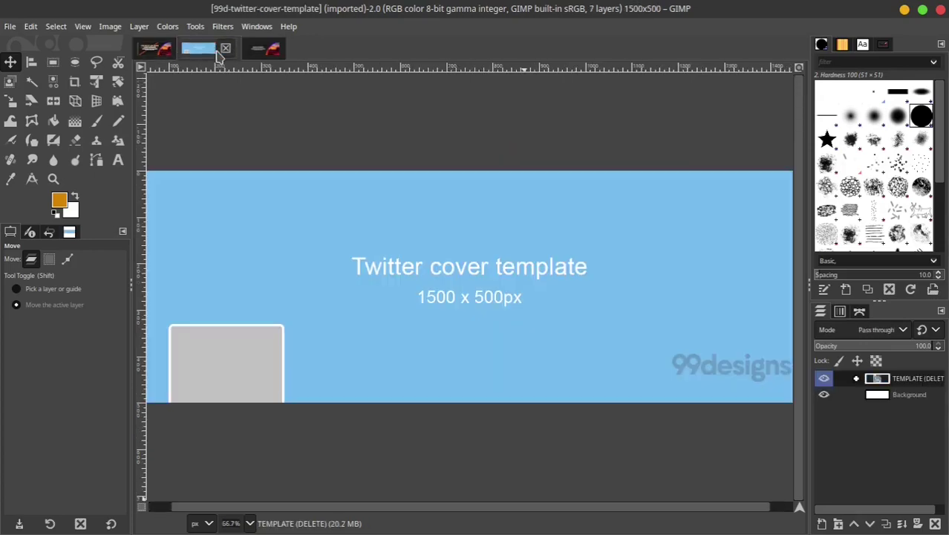
left_click(258, 52)
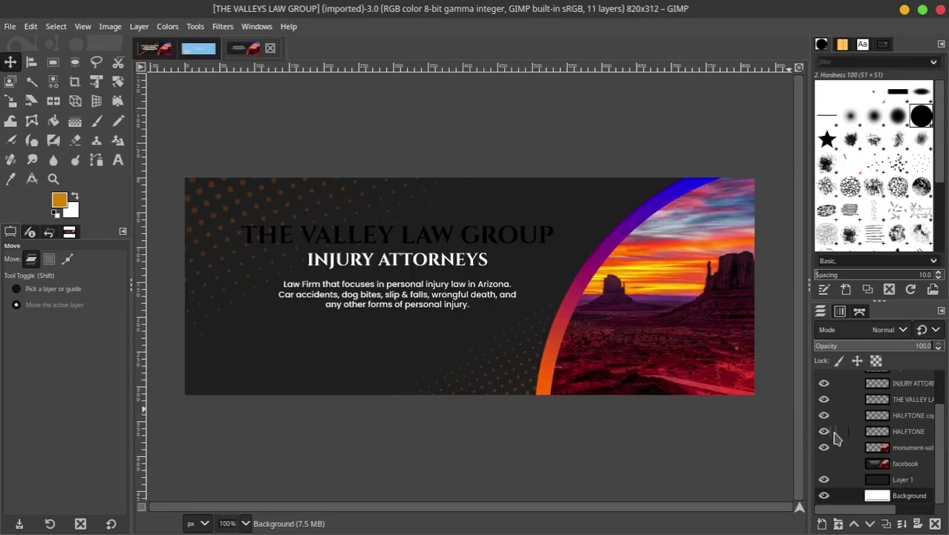
- Widen the dock to read the imported layers, noting the dark title, then go back to Chrome
scroll(887, 455, "up", 3)
scroll(886, 438, "down", 3)
left_click_drag(809, 283, 736, 282)
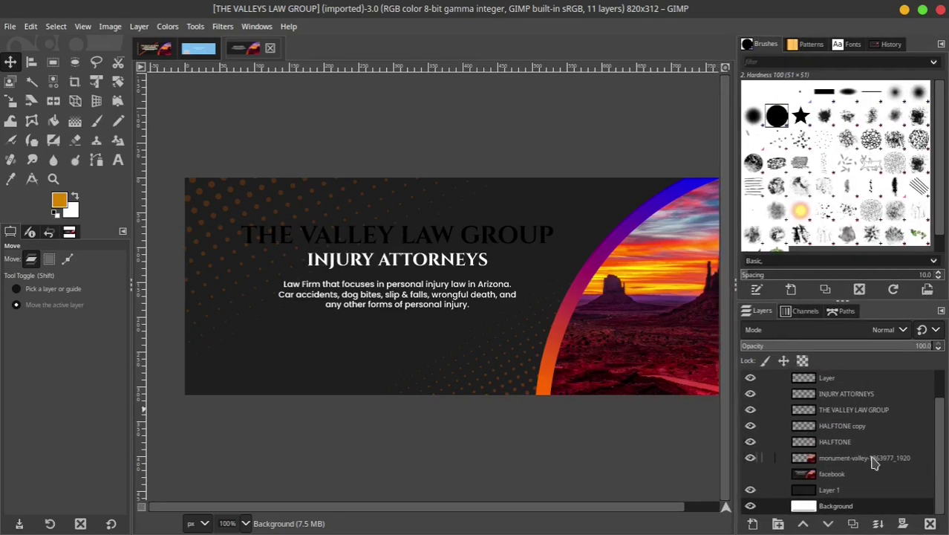
scroll(874, 461, "up", 2)
scroll(838, 461, "down", 2)
scroll(842, 451, "up", 2)
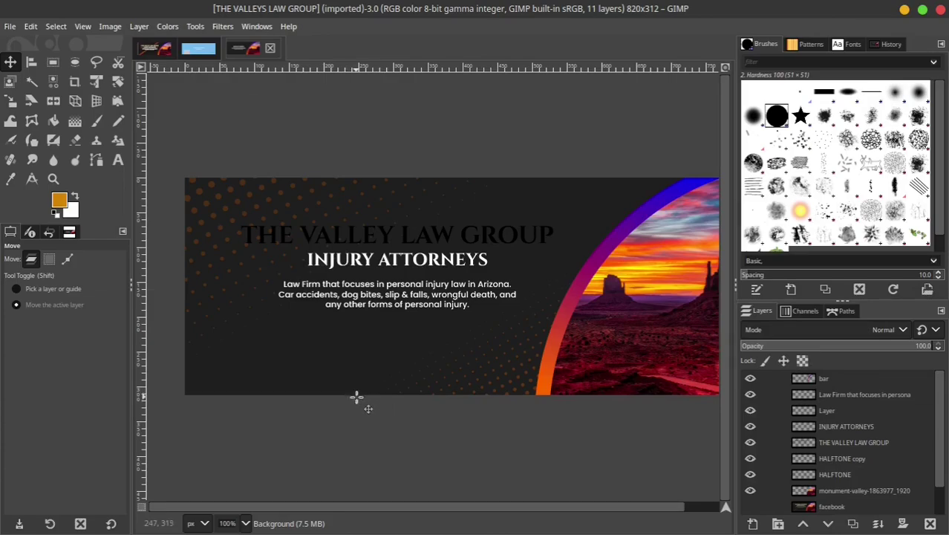
left_click(556, 522)
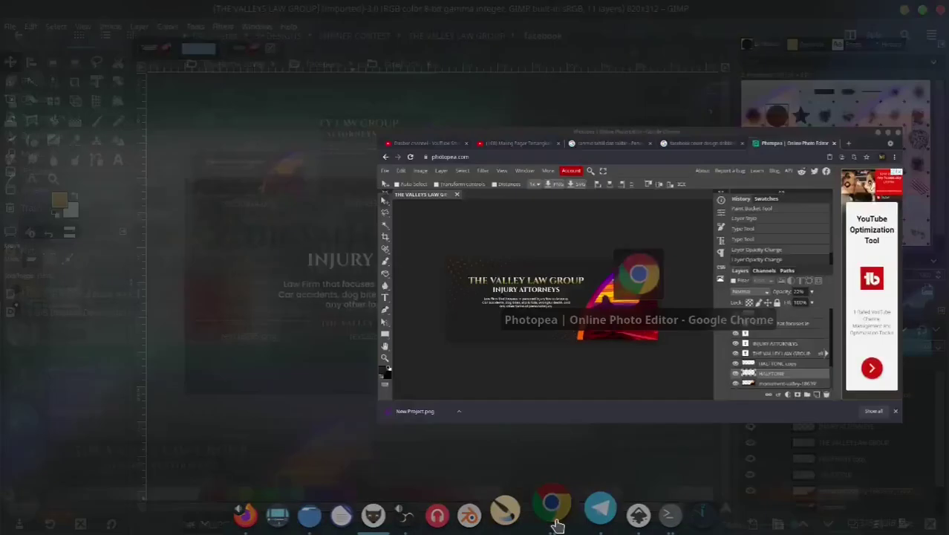
- Rasterize Layer Style on THE VALLEY LAW GROUP title layer to bake in its gold gradient
left_click(559, 356)
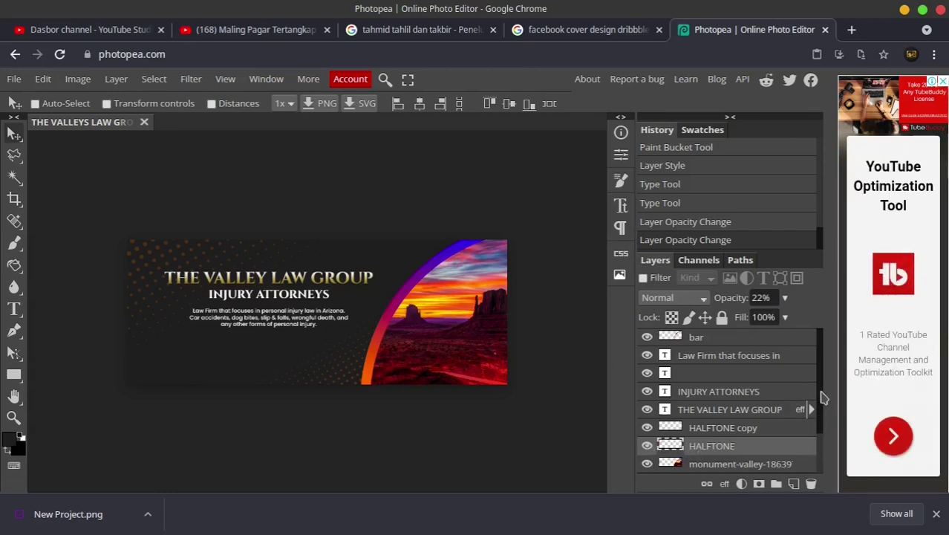
scroll(822, 399, "down", 3)
scroll(826, 382, "up", 3)
left_click(702, 413)
left_click(812, 411)
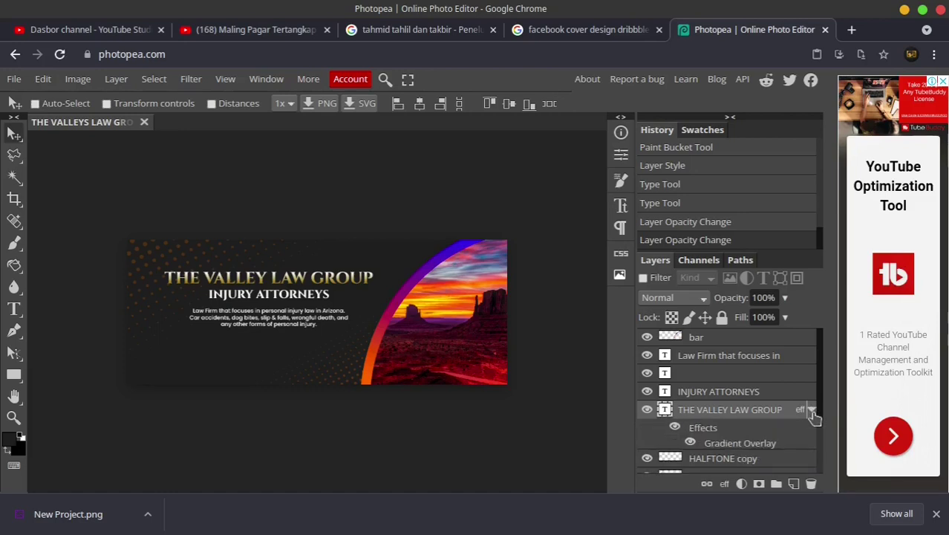
right_click(696, 410)
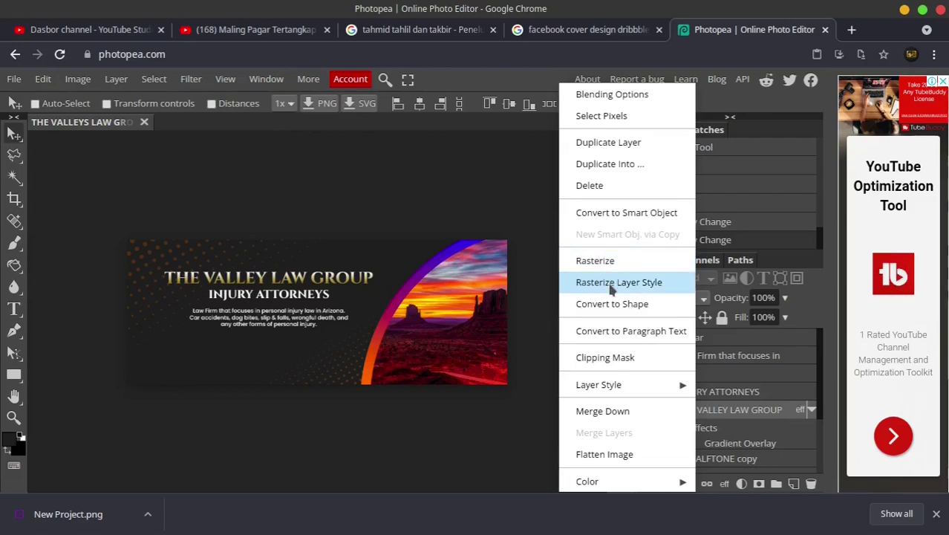
left_click(610, 289)
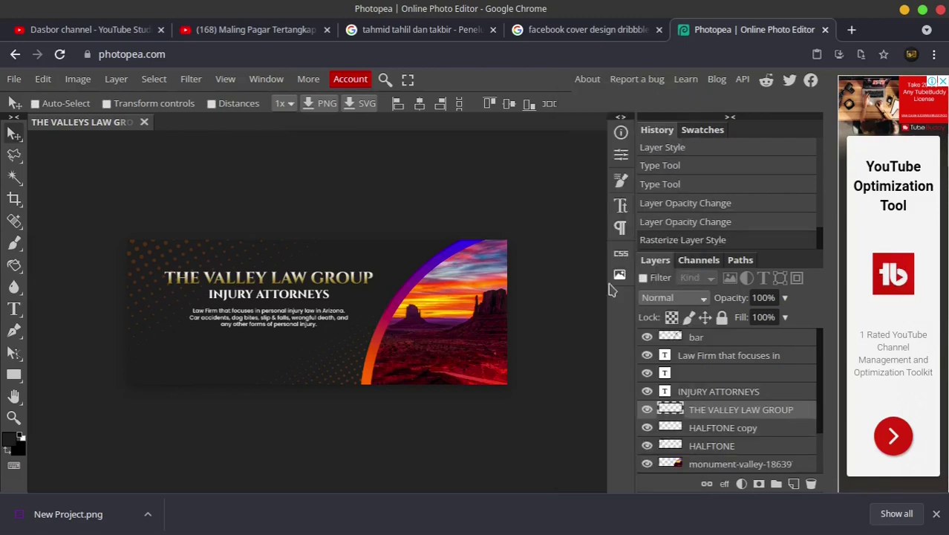
left_click(646, 411)
left_click(646, 411)
left_click(10, 81)
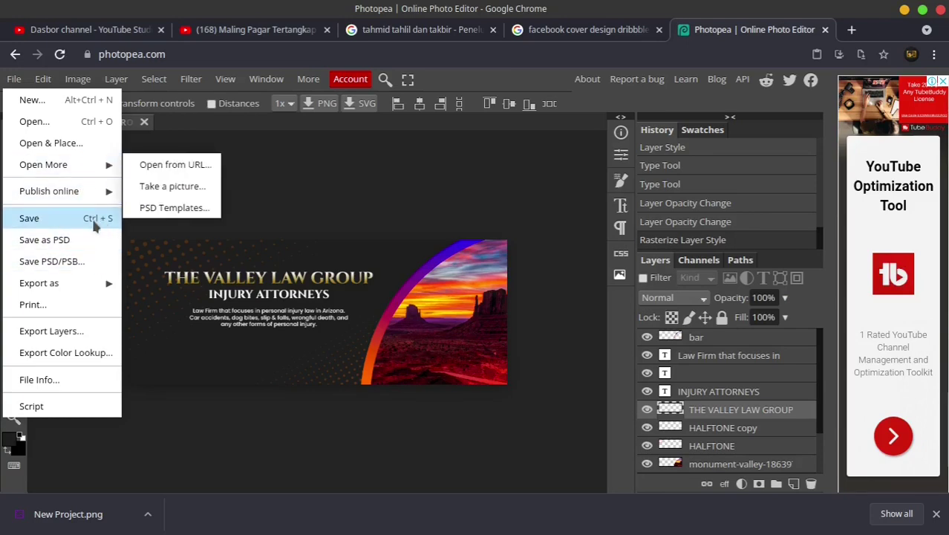
- Save as PSD with '2' added to the name, creating THE VALLEYS LAW GROUP 2.psd
left_click(87, 248)
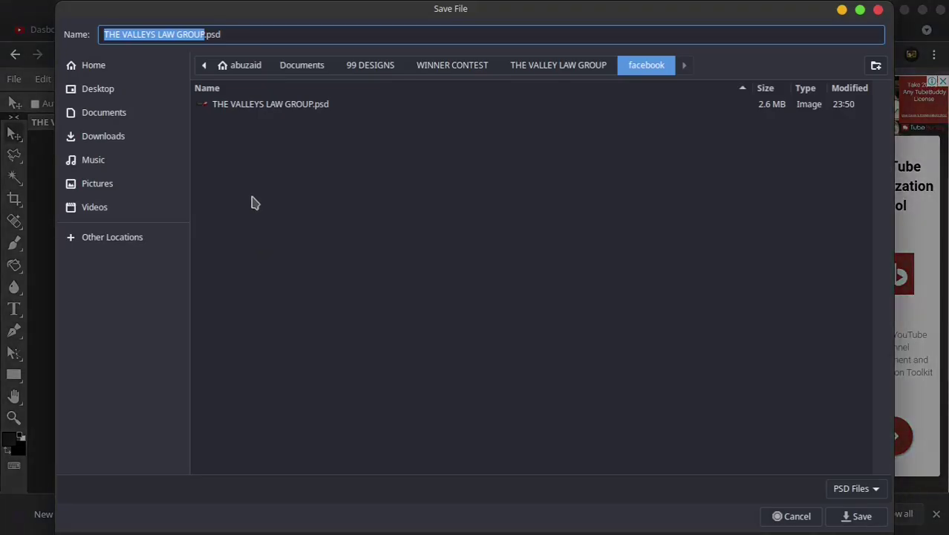
left_click(175, 35)
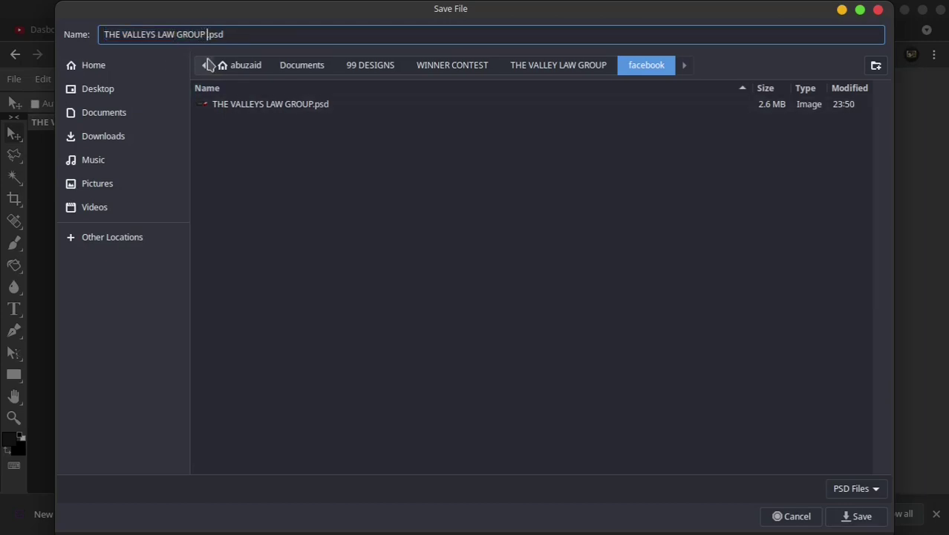
type("2")
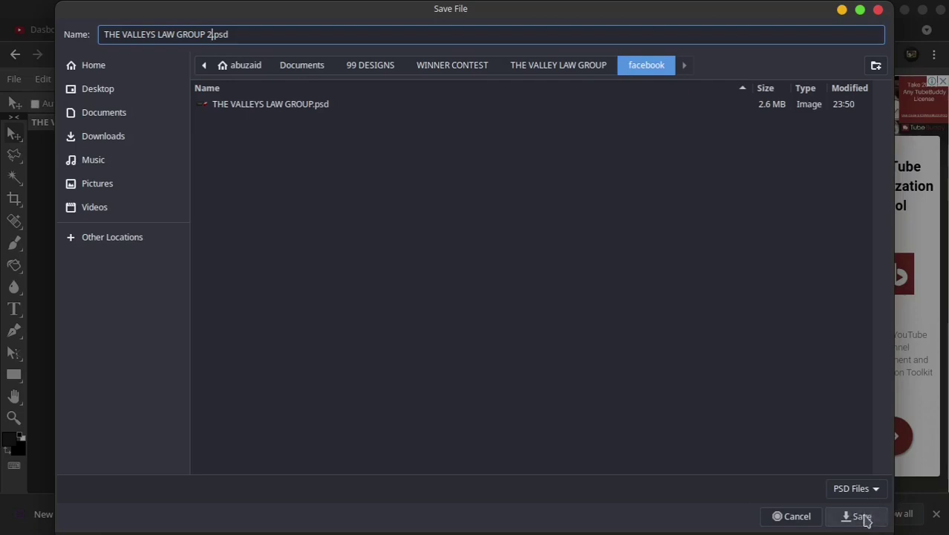
left_click(861, 516)
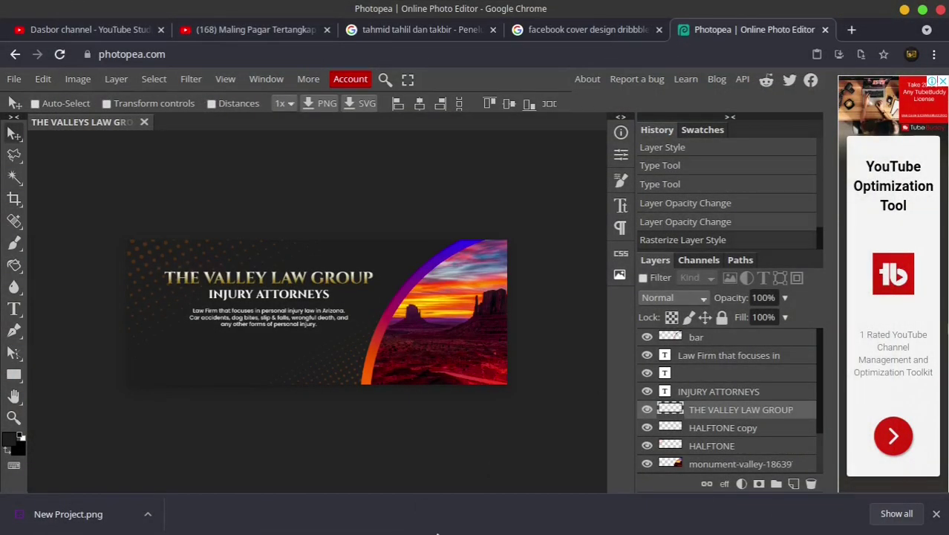
left_click(329, 518)
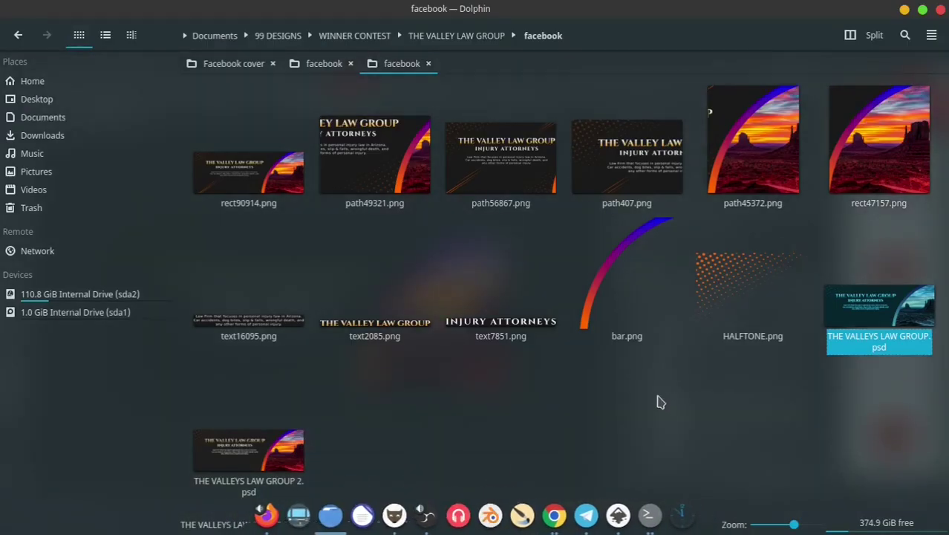
- Refresh the facebook folder and open THE VALLEYS LAW GROUP 2.psd with GNU Image Manipulation Program
left_click(602, 400)
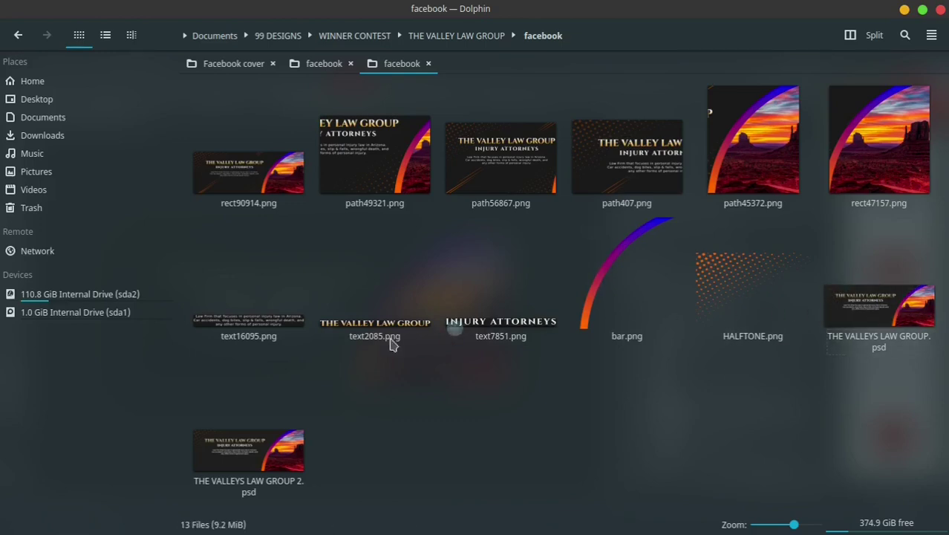
left_click(18, 37)
left_click(47, 35)
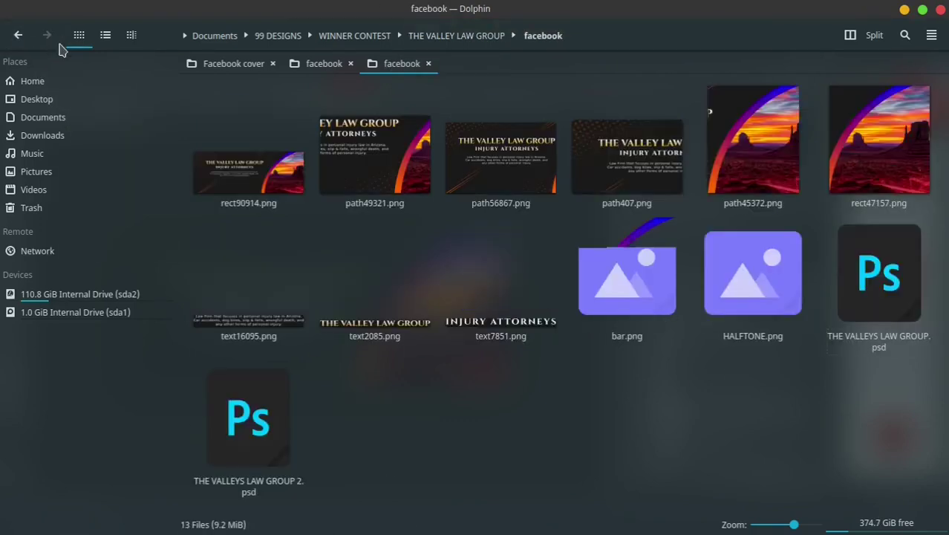
right_click(274, 461)
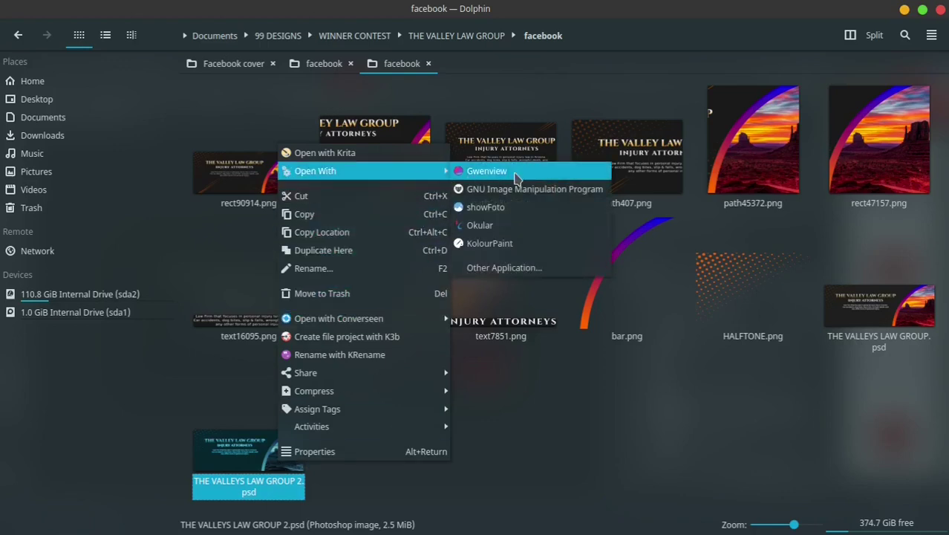
left_click(522, 187)
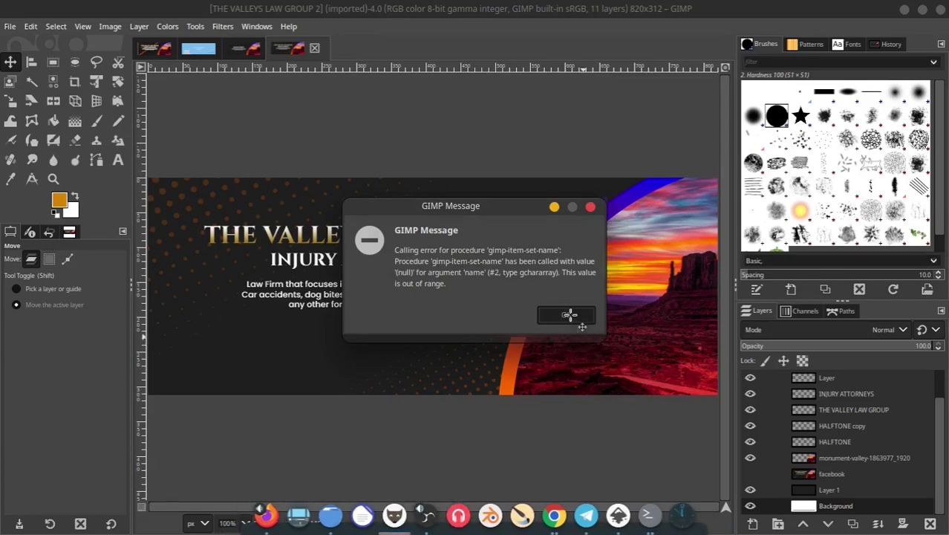
- Dismiss GIMP's import error, toggle the title layer, and compare THE VALLEYS LAW GROUP 2 against the original import
left_click(567, 316)
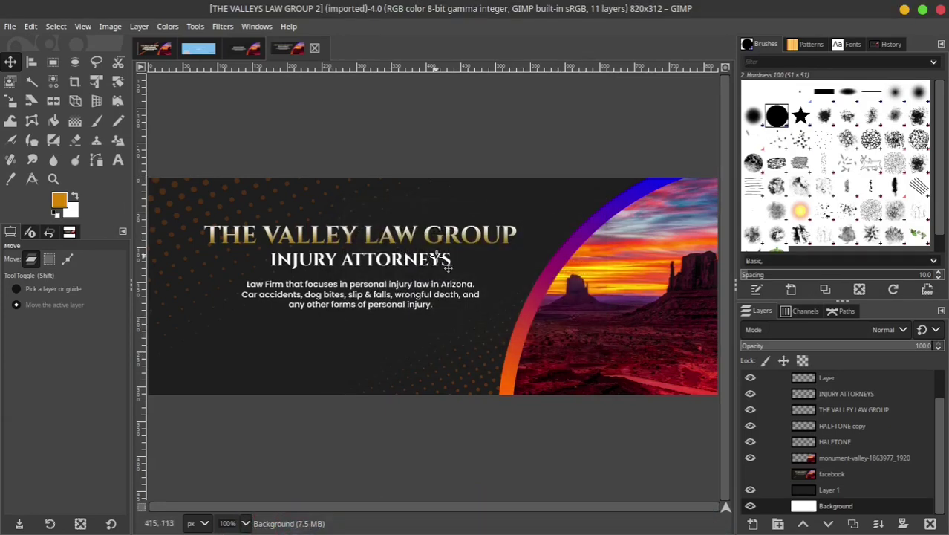
left_click(750, 409)
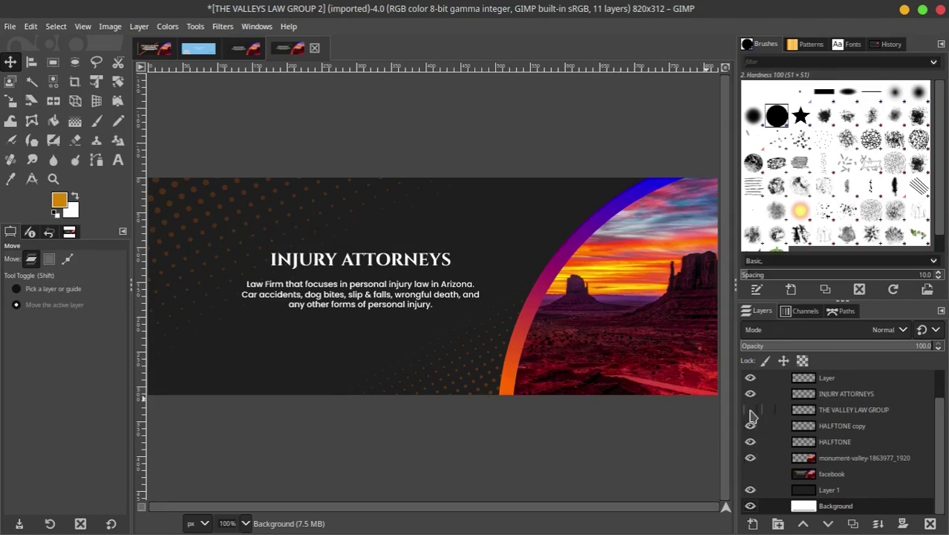
left_click(750, 409)
left_click(247, 49)
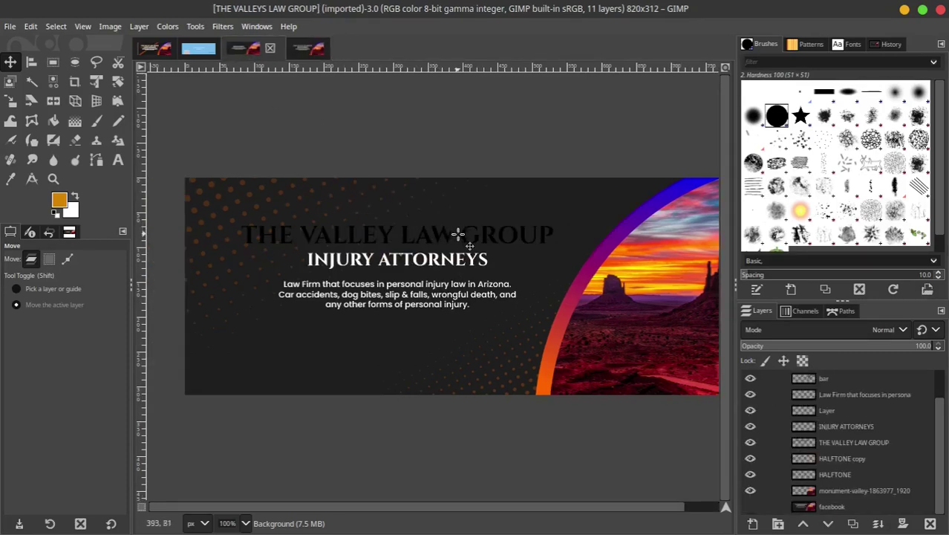
left_click(305, 53)
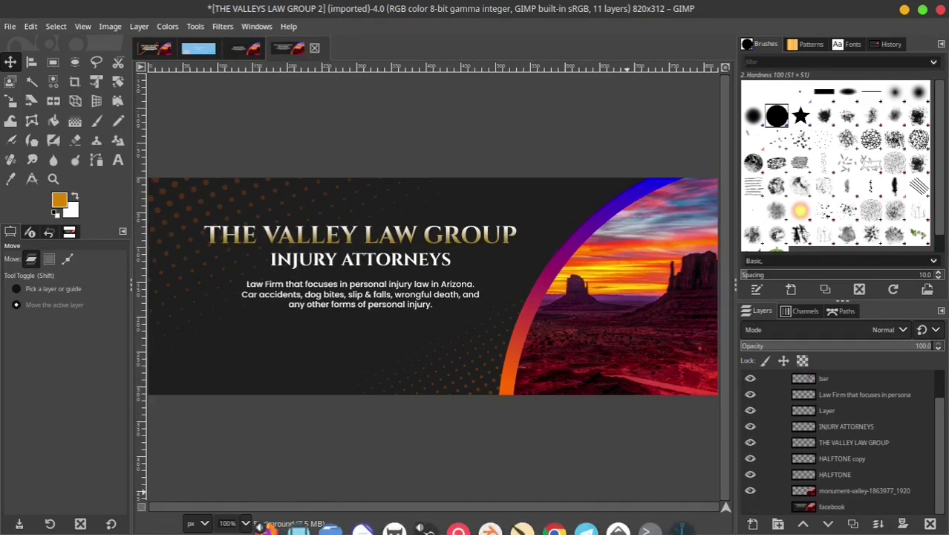